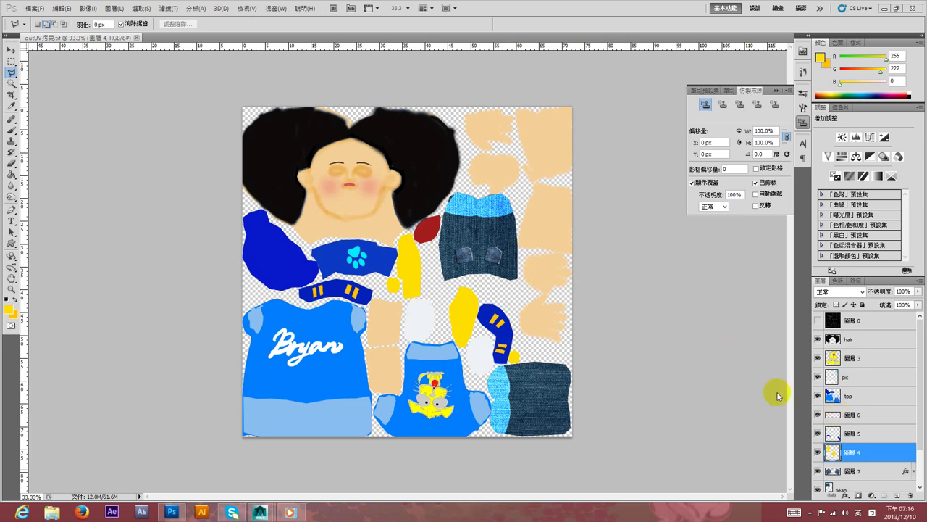
- Show only the black UV wireframe layer, hiding all texture layers beneath it
{"action": "left_click", "coordinate": [818, 321]}
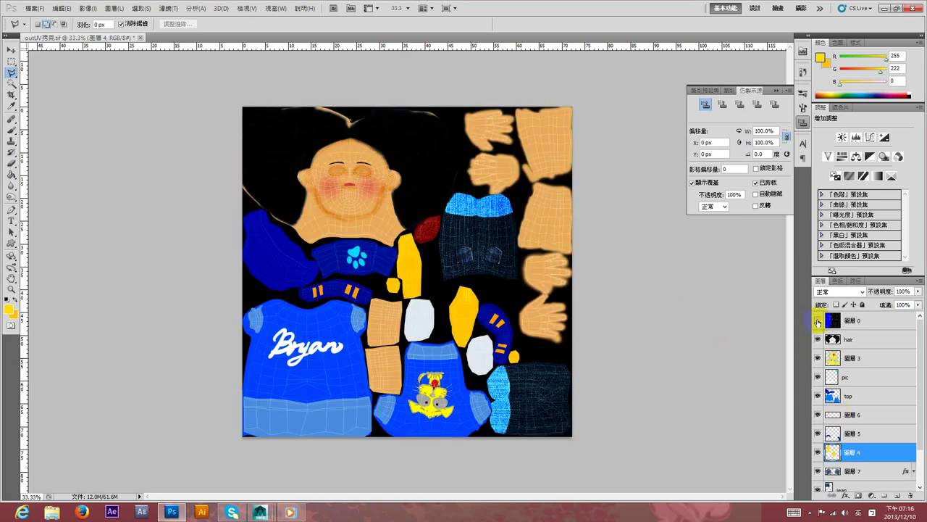
{"action": "left_click", "coordinate": [818, 321]}
{"action": "left_click", "coordinate": [818, 321]}
{"action": "left_click_drag", "start_coordinate": [818, 339], "coordinate": [831, 461]}
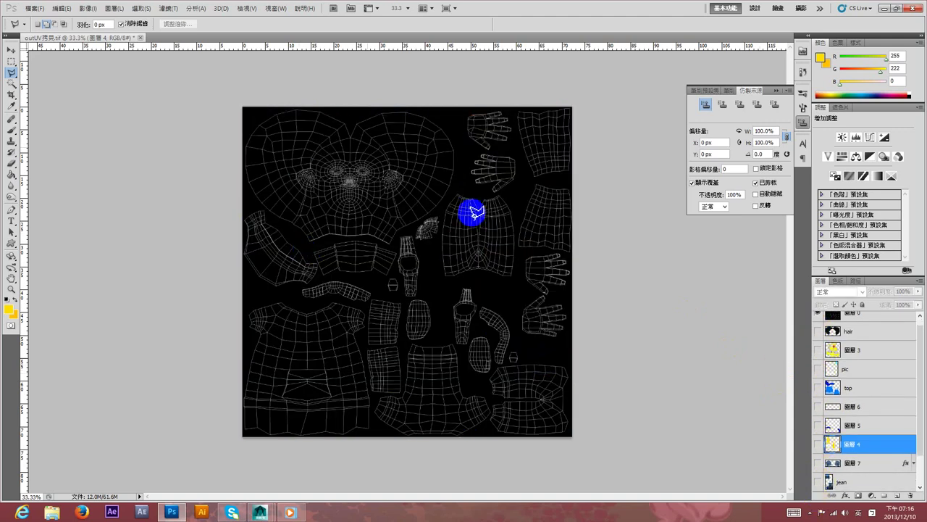
{"action": "left_click_drag", "start_coordinate": [915, 375], "coordinate": [917, 366]}
- Make the hair, 圖層 3 cartoon badge and pic lettering/paw print layers visible
{"action": "left_click", "coordinate": [850, 339]}
{"action": "left_click", "coordinate": [818, 339]}
{"action": "left_click", "coordinate": [826, 358]}
{"action": "left_click", "coordinate": [818, 358]}
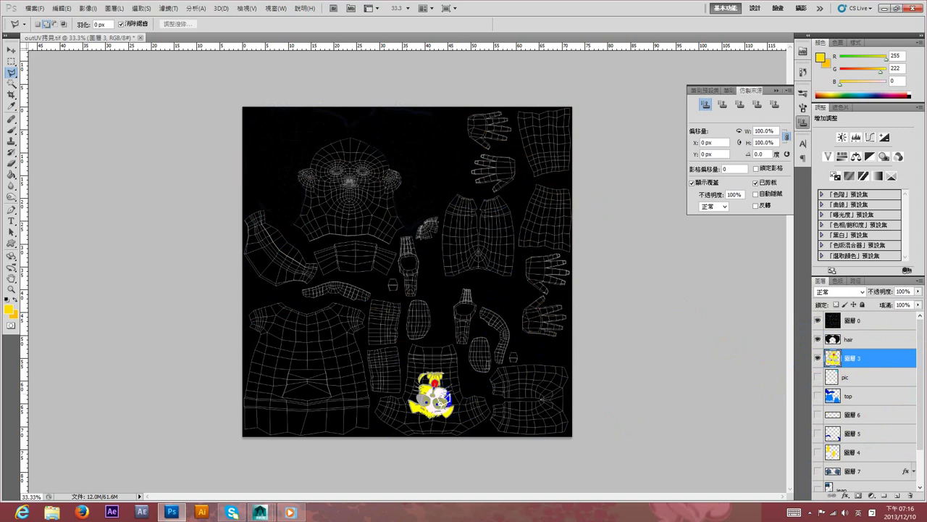
{"action": "left_click", "coordinate": [826, 376]}
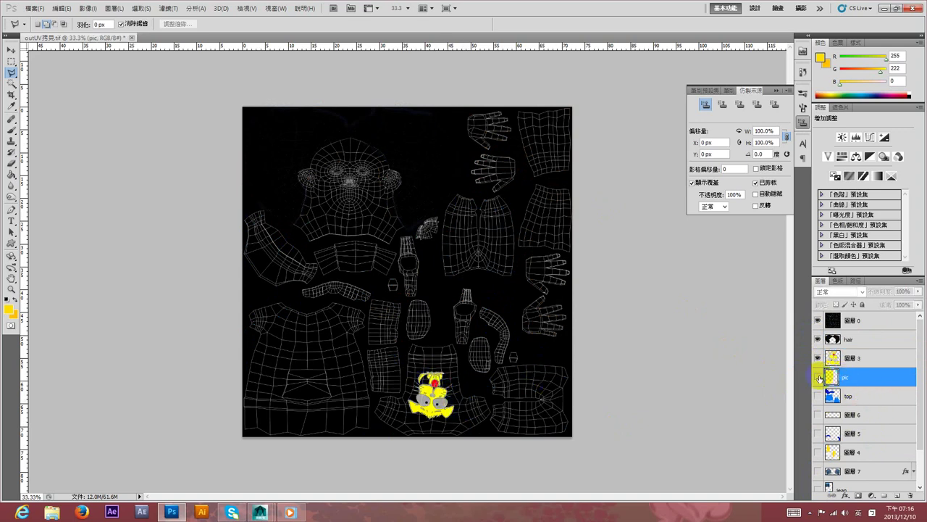
{"action": "left_click", "coordinate": [818, 376]}
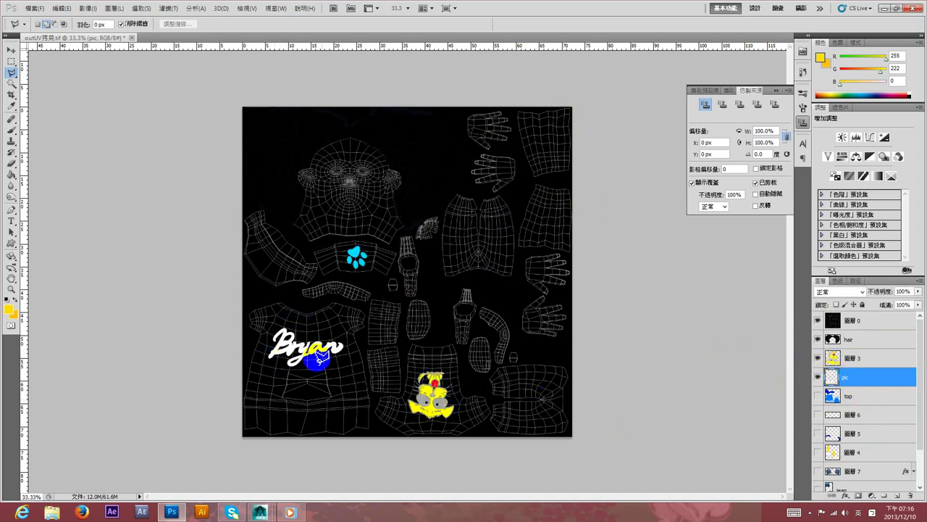
- Show the top, 圖層 6, 5 and 4 layers to reveal the blue shirt and yellow-white pieces
{"action": "left_click", "coordinate": [851, 396]}
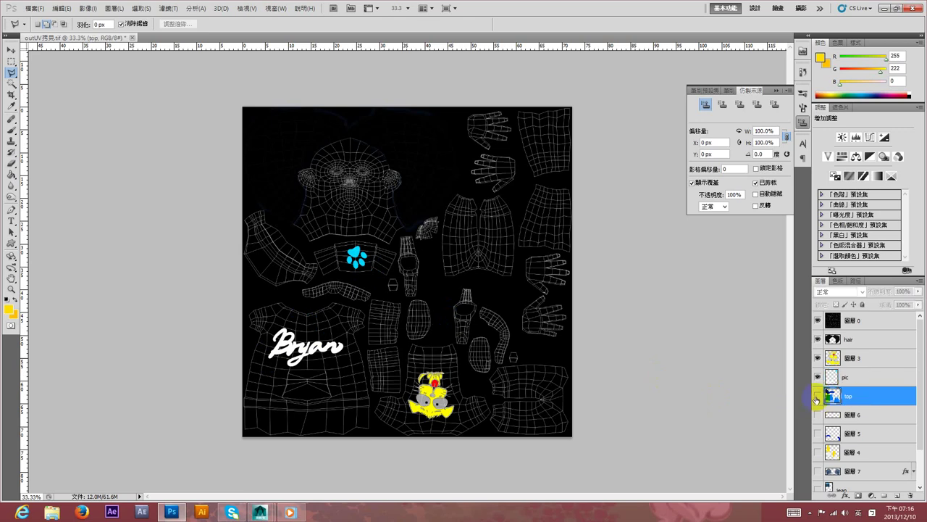
{"action": "left_click", "coordinate": [817, 397]}
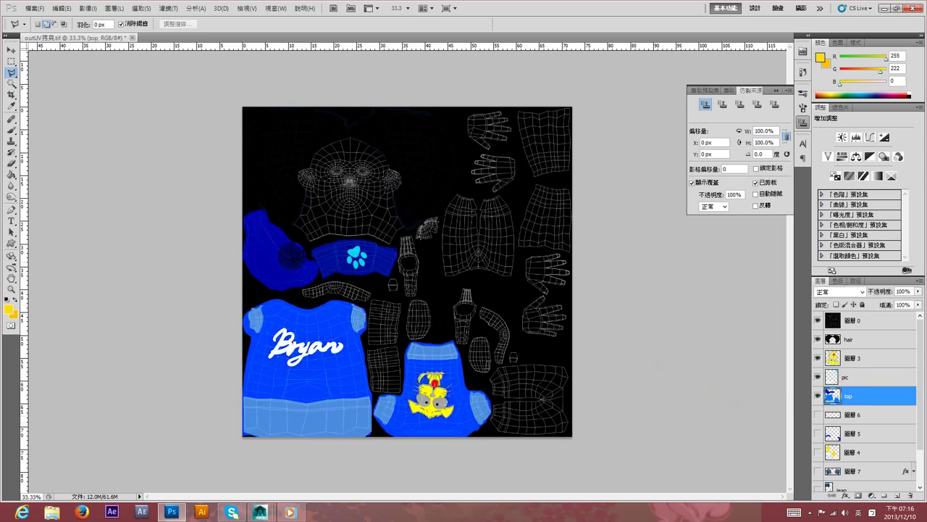
{"action": "left_click", "coordinate": [818, 414]}
{"action": "left_click", "coordinate": [819, 434]}
{"action": "left_click", "coordinate": [817, 453]}
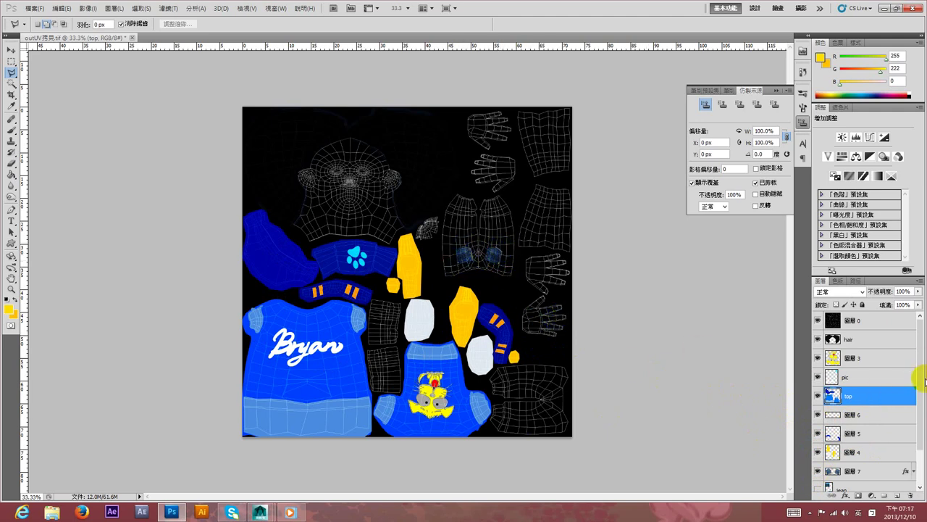
{"action": "left_click_drag", "start_coordinate": [922, 395], "coordinate": [922, 428]}
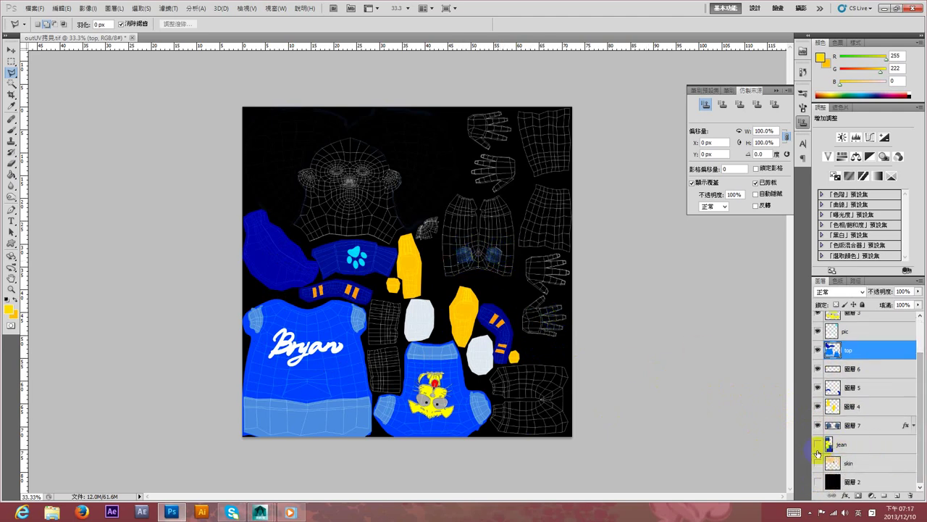
- Turn on the jean and skin layers, briefly hiding the black background to check the hands
{"action": "left_click", "coordinate": [818, 443]}
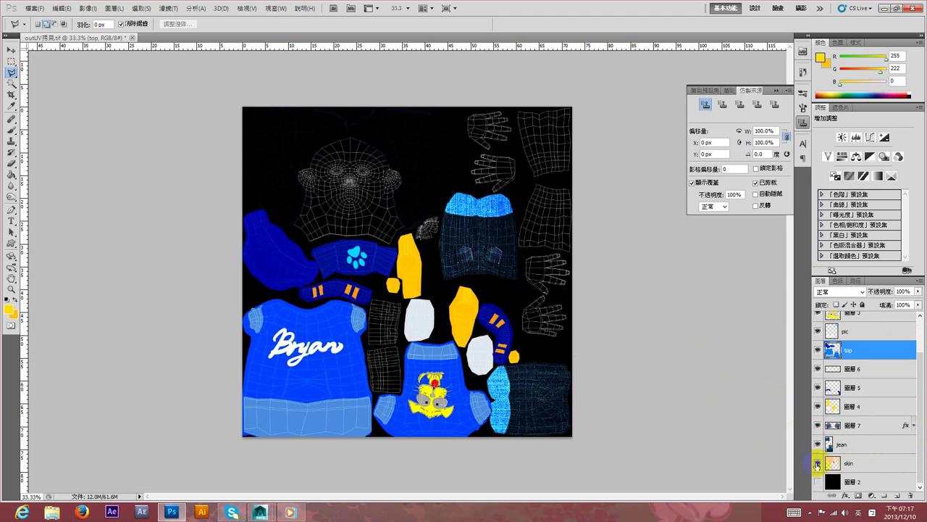
{"action": "left_click", "coordinate": [818, 463]}
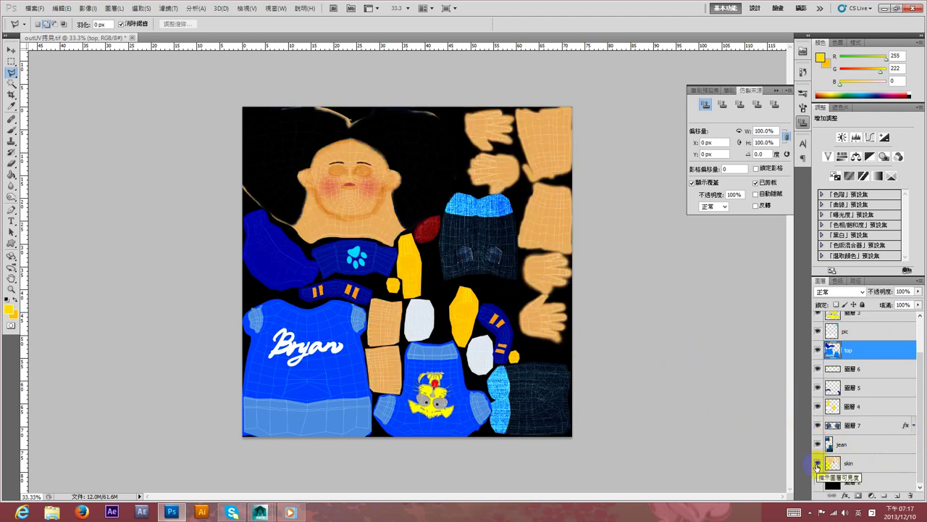
{"action": "left_click", "coordinate": [818, 482]}
{"action": "left_click", "coordinate": [818, 484]}
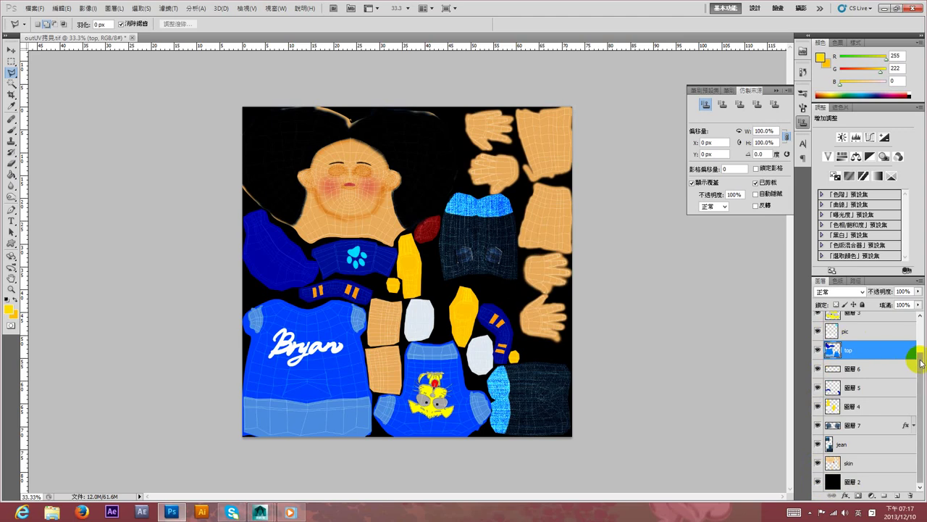
- Hide the UV wireframe and black background layers to reveal transparency
{"action": "scroll", "coordinate": [920, 362], "scroll_direction": "up", "scroll_amount": 3}
{"action": "left_click", "coordinate": [819, 321]}
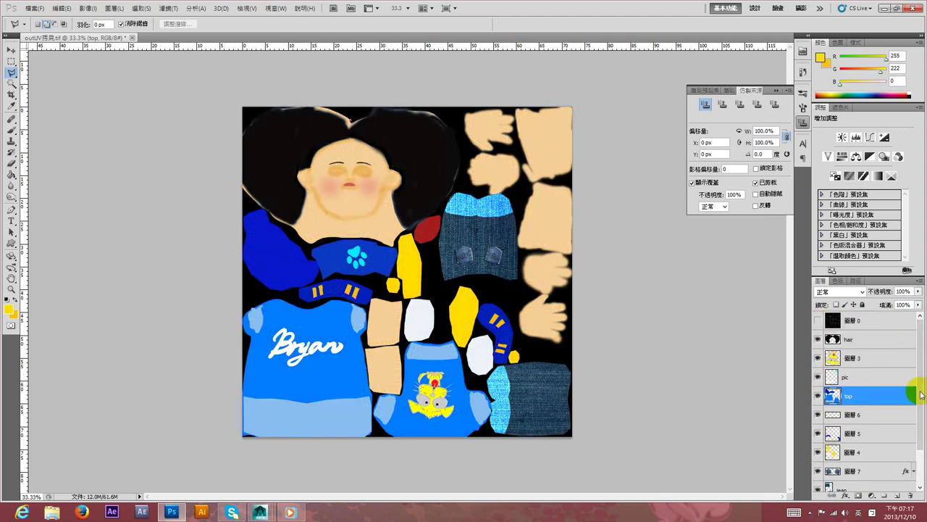
{"action": "scroll", "coordinate": [909, 420], "scroll_direction": "down", "scroll_amount": 3}
{"action": "left_click", "coordinate": [818, 482]}
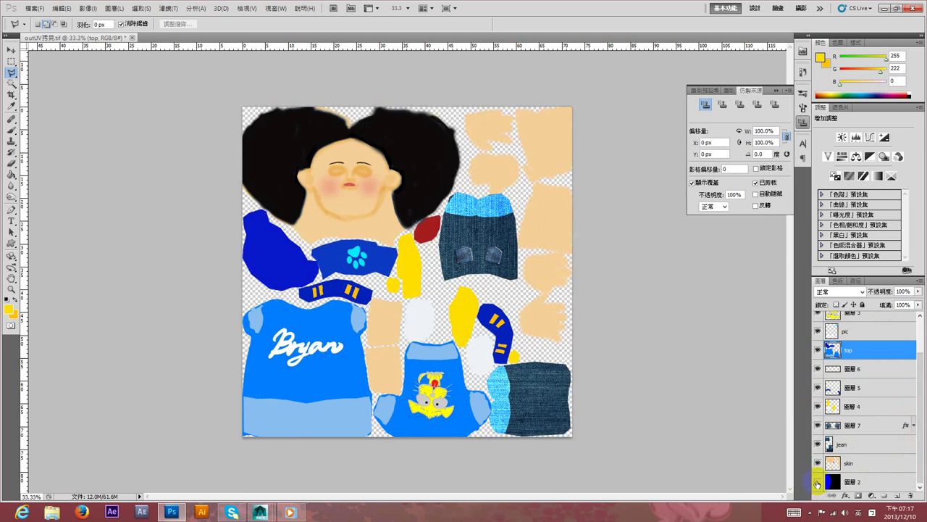
- Toggle the wireframe and background layers to compare, leaving both hidden
{"action": "scroll", "coordinate": [911, 413], "scroll_direction": "up", "scroll_amount": 3}
{"action": "left_click", "coordinate": [819, 321]}
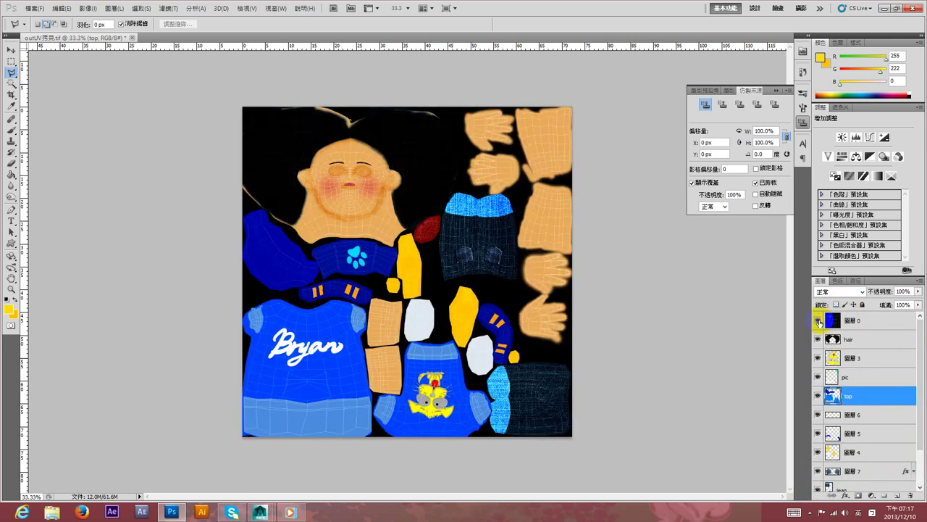
{"action": "left_click", "coordinate": [818, 321]}
{"action": "left_click", "coordinate": [819, 320]}
{"action": "left_click", "coordinate": [818, 321]}
{"action": "left_click", "coordinate": [819, 321]}
{"action": "left_click", "coordinate": [818, 321]}
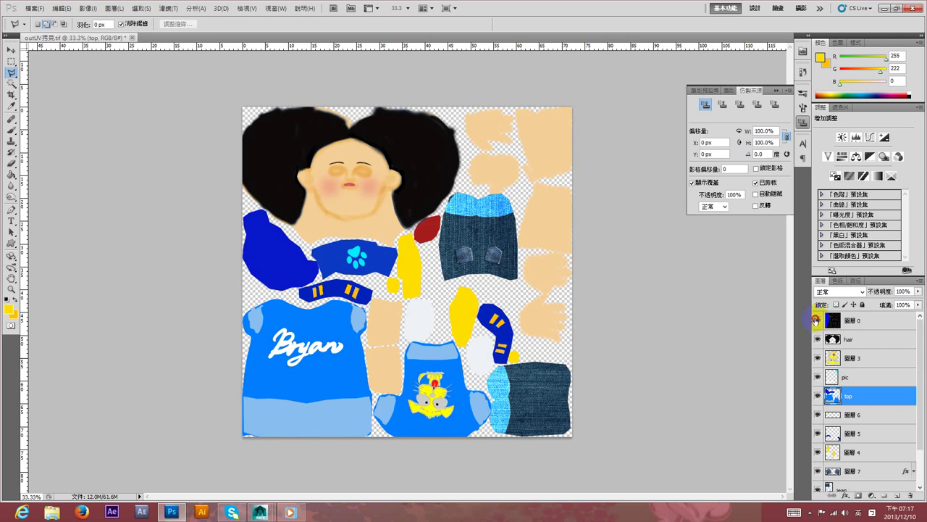
{"action": "left_click", "coordinate": [817, 321]}
{"action": "left_click", "coordinate": [817, 321]}
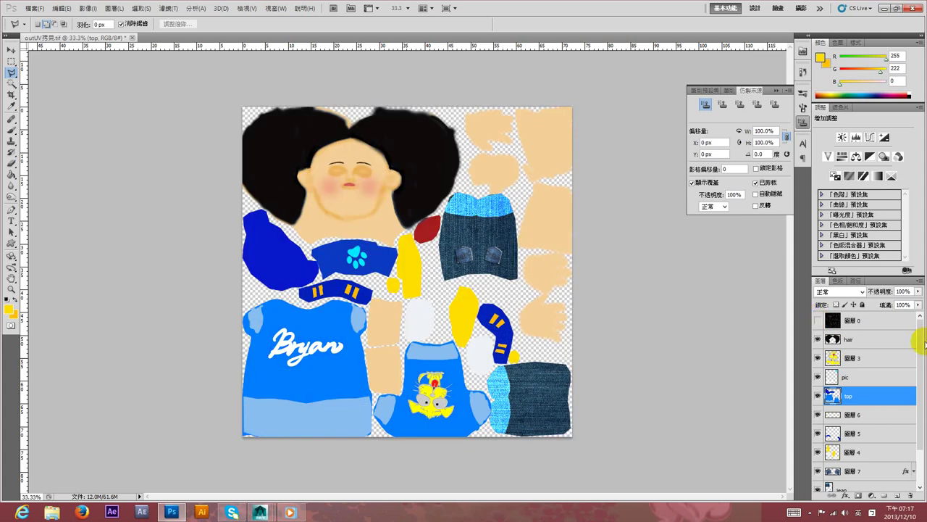
{"action": "scroll", "coordinate": [920, 348], "scroll_direction": "down", "scroll_amount": 2}
{"action": "left_click", "coordinate": [818, 482]}
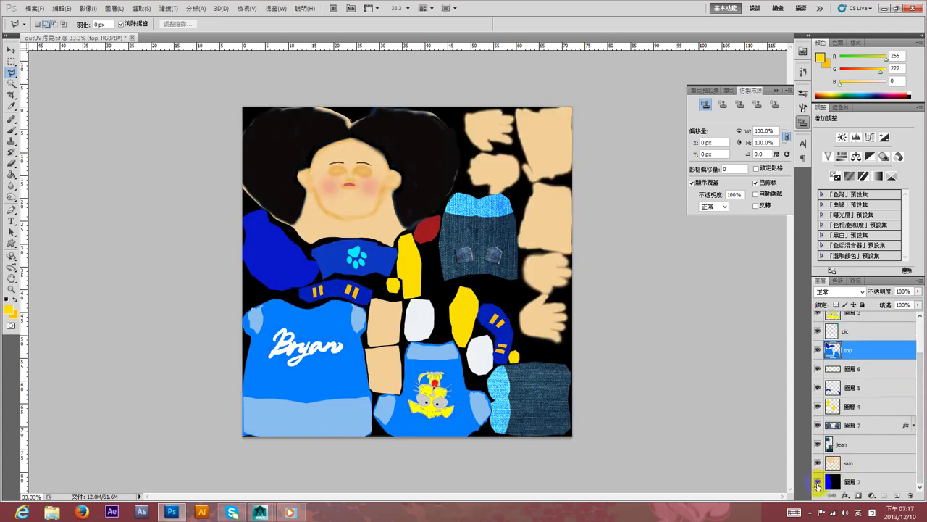
{"action": "left_click", "coordinate": [817, 483]}
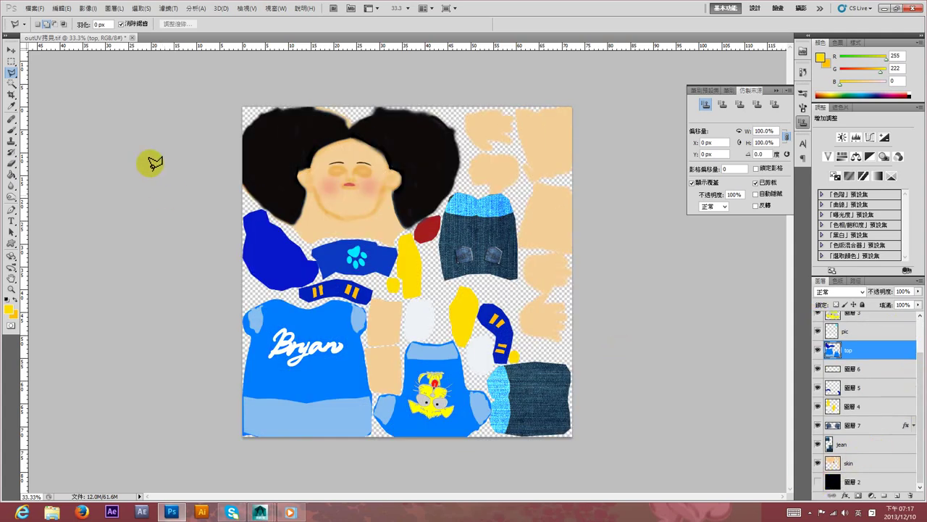
- Save the texture as a flattened TIFF copy over outUV_1, without layers or alpha, using LZW compression
{"action": "left_click", "coordinate": [34, 8]}
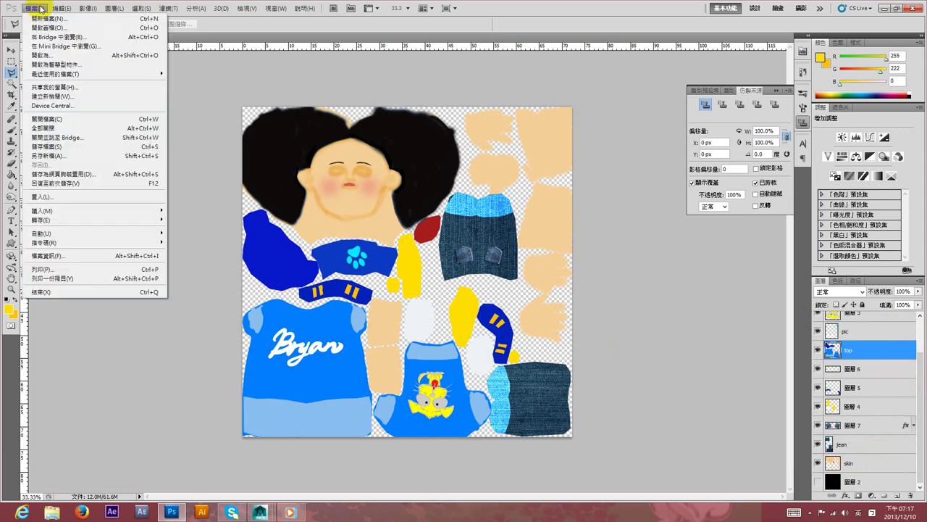
{"action": "left_click", "coordinate": [66, 156]}
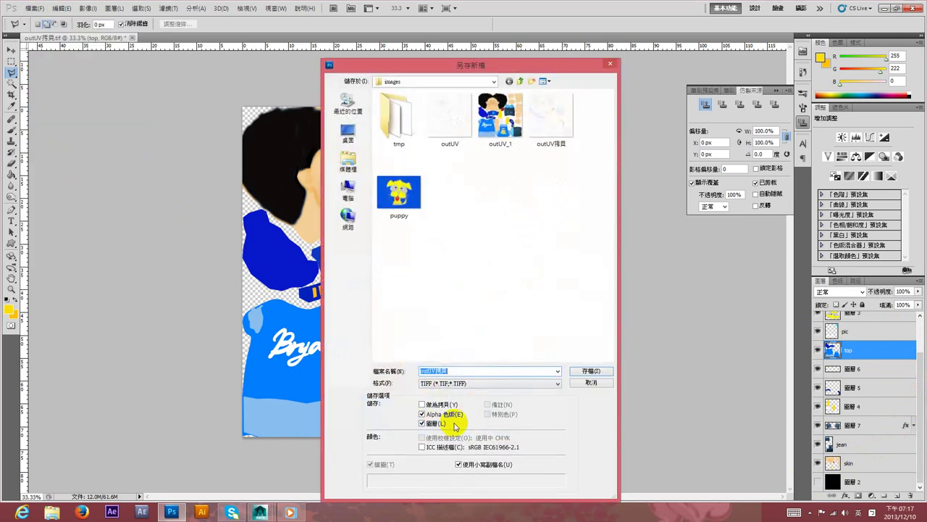
{"action": "left_click", "coordinate": [432, 414]}
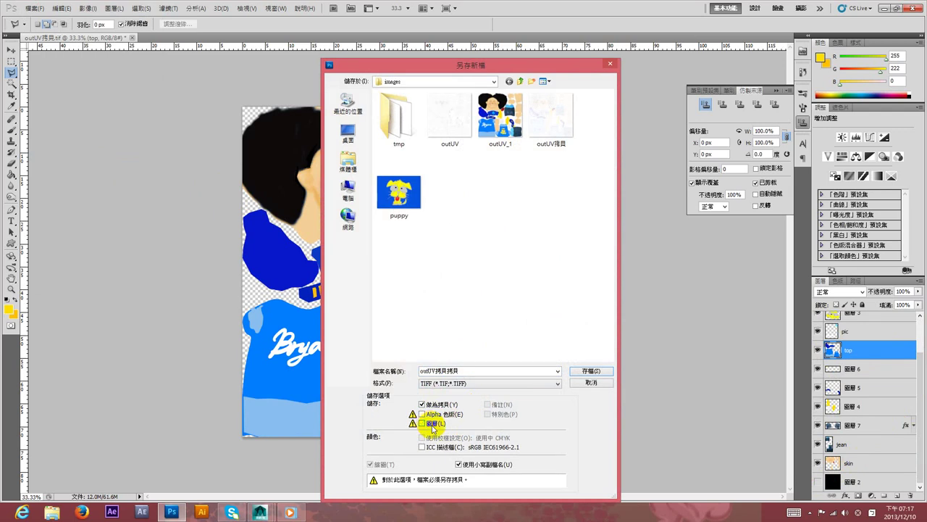
{"action": "left_click", "coordinate": [499, 120]}
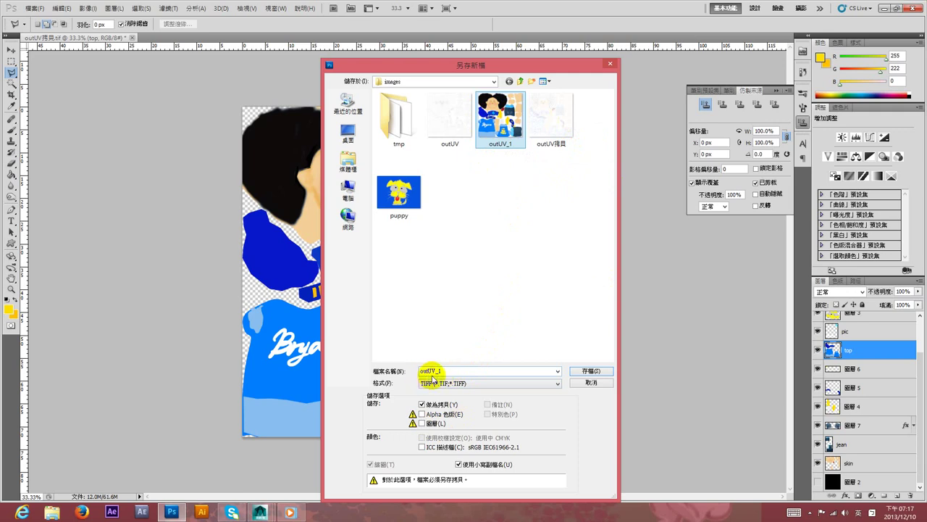
{"action": "left_click", "coordinate": [590, 370]}
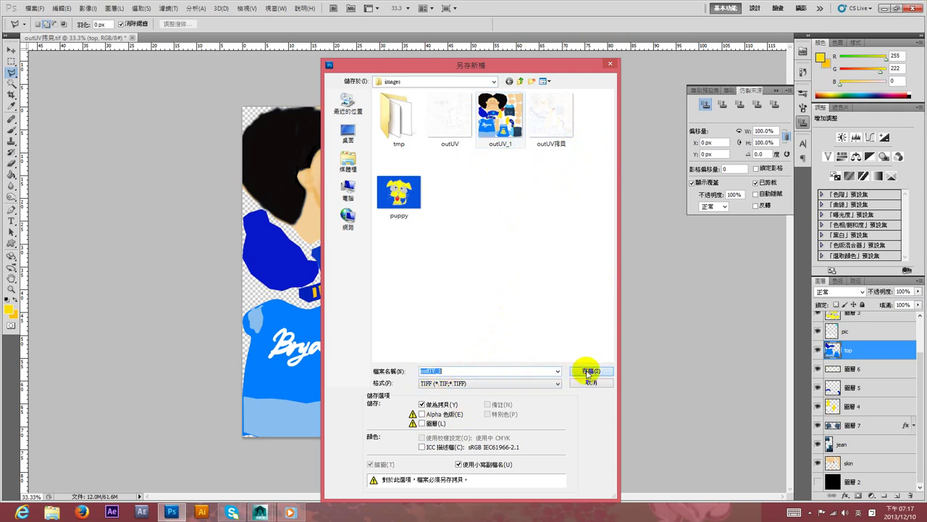
{"action": "left_click", "coordinate": [445, 193]}
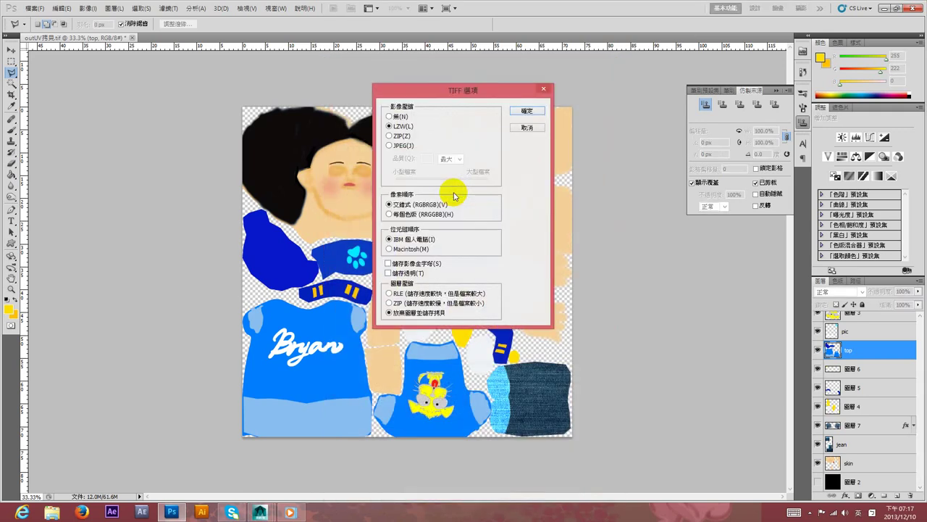
{"action": "left_click", "coordinate": [527, 109]}
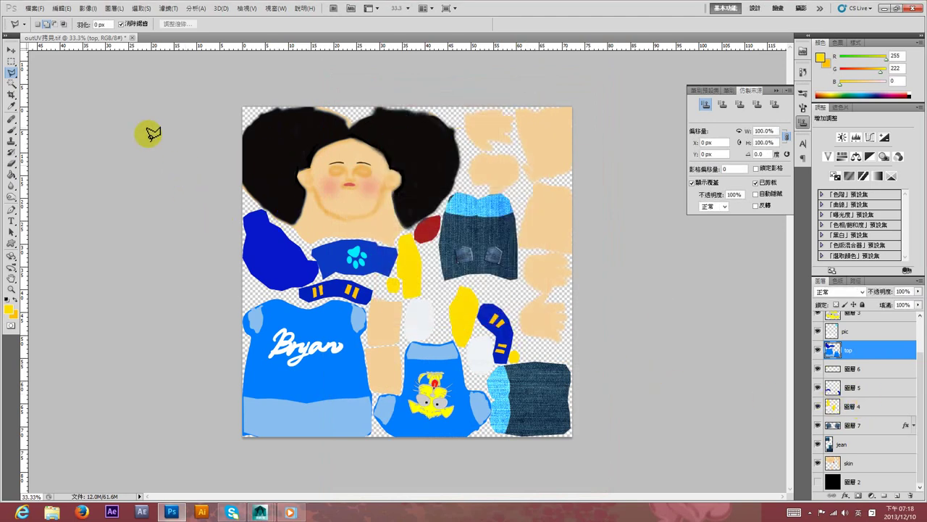
- Save the texture as a TIFF over the outUV拷貝 file, confirming the overwrite
{"action": "left_click", "coordinate": [34, 8]}
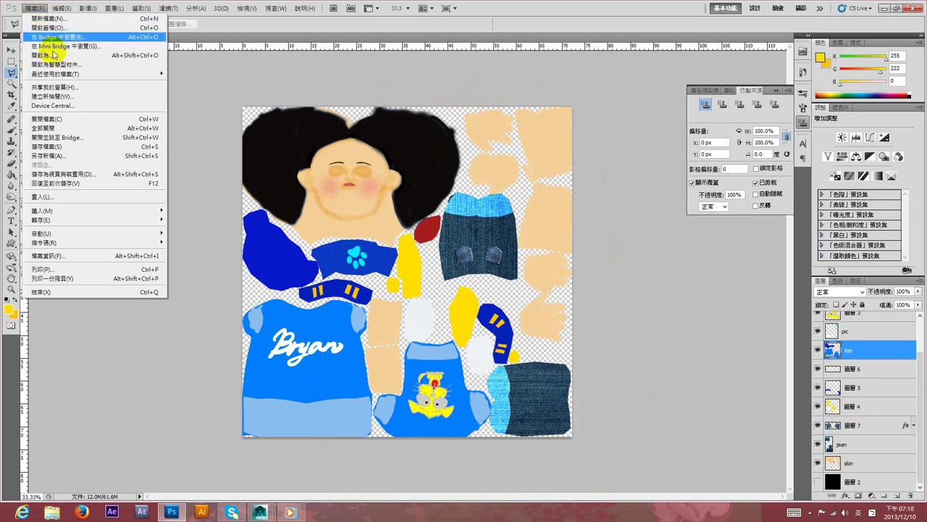
{"action": "left_click", "coordinate": [82, 159]}
{"action": "left_click", "coordinate": [551, 116]}
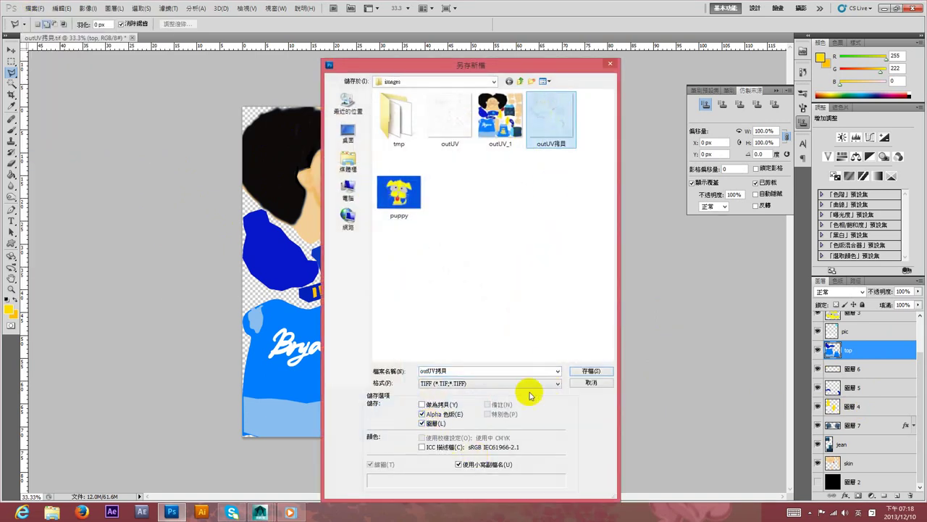
{"action": "left_click", "coordinate": [591, 370]}
{"action": "left_click", "coordinate": [442, 190]}
{"action": "left_click", "coordinate": [526, 110]}
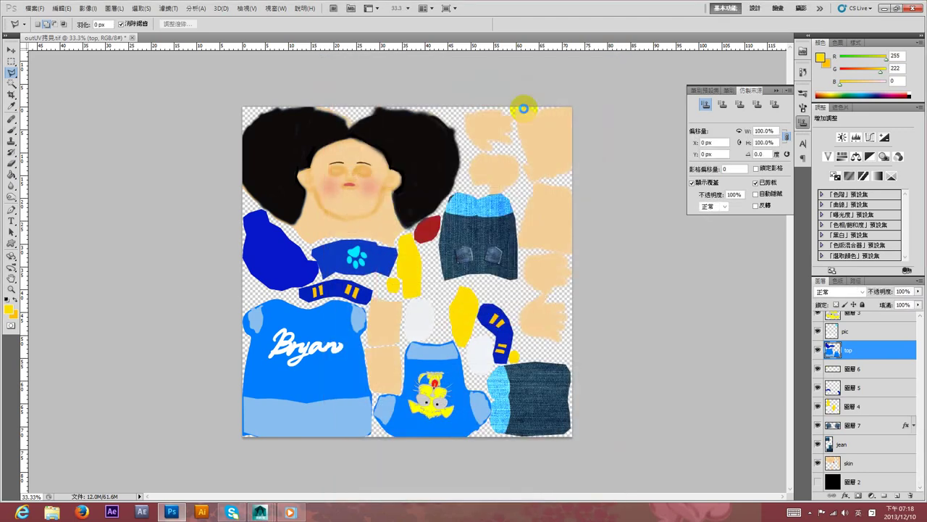
- Save again as outUV_1.tif without alpha channels, replacing the existing file
{"action": "left_click", "coordinate": [10, 13]}
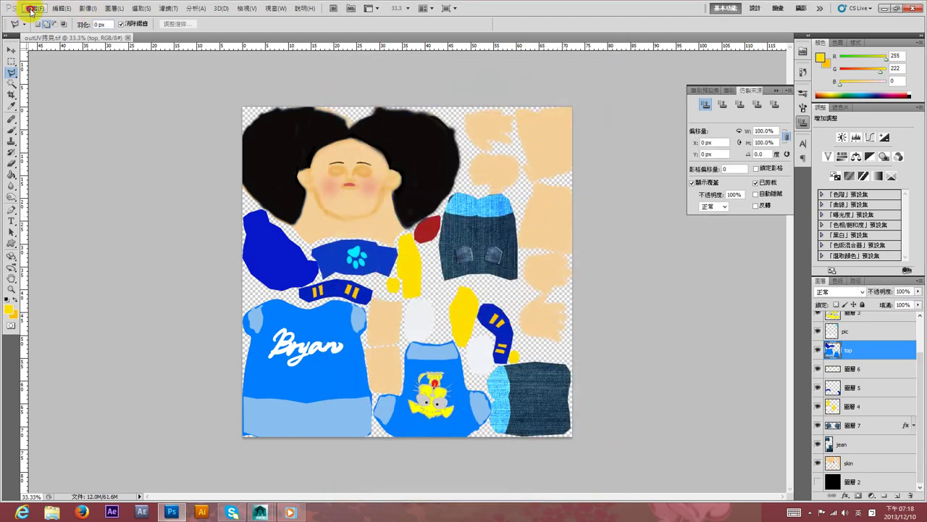
{"action": "left_click", "coordinate": [30, 10]}
{"action": "left_click", "coordinate": [75, 157]}
{"action": "left_click", "coordinate": [497, 123]}
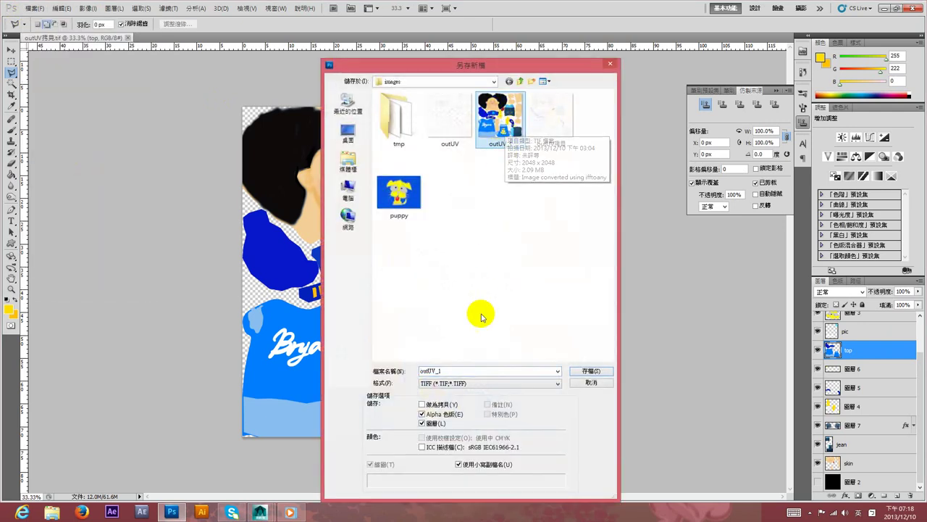
{"action": "left_click", "coordinate": [433, 414]}
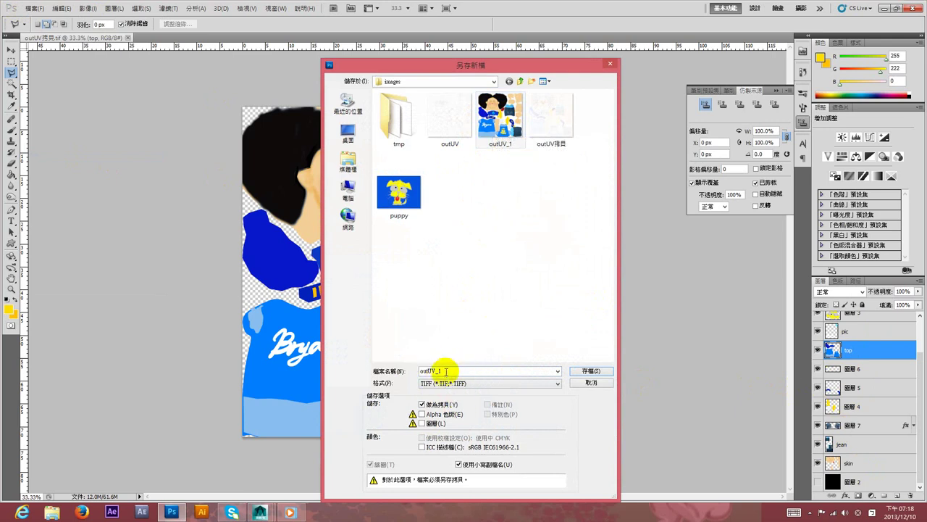
{"action": "left_click", "coordinate": [584, 371]}
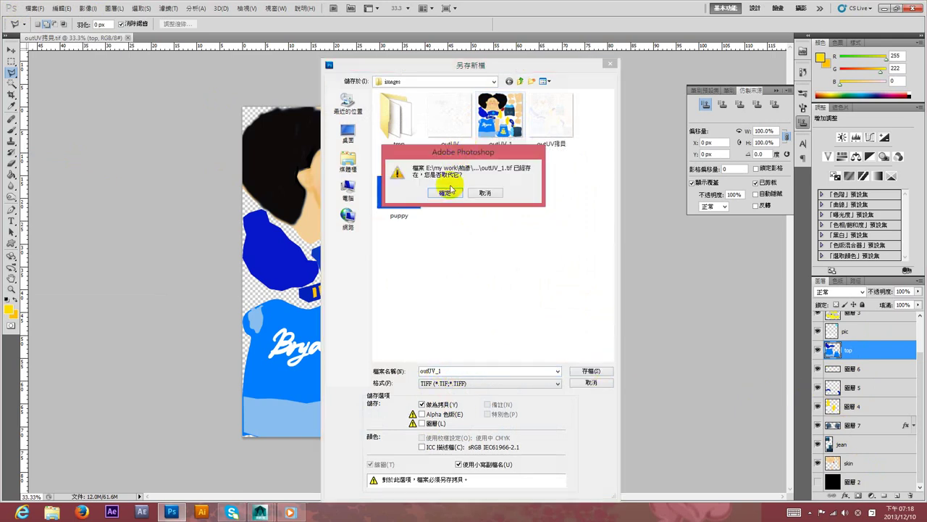
{"action": "left_click", "coordinate": [448, 192]}
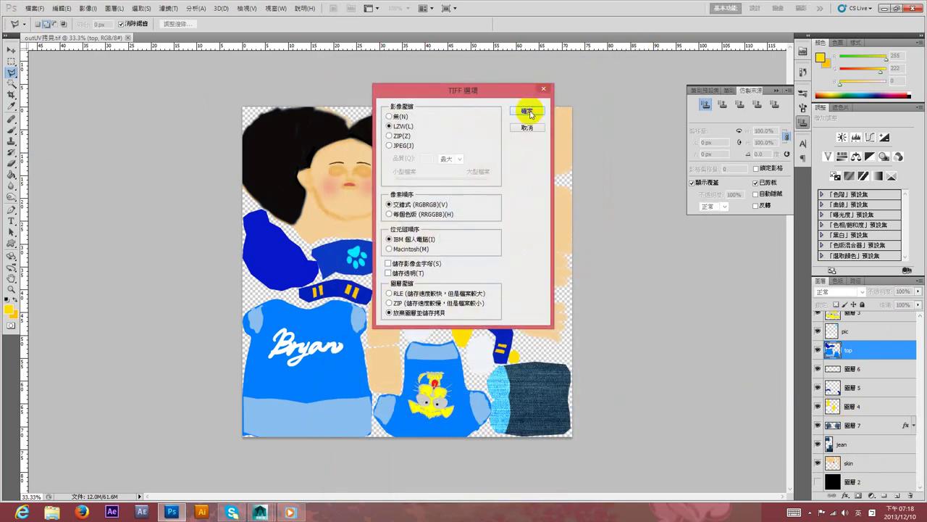
{"action": "left_click", "coordinate": [528, 112]}
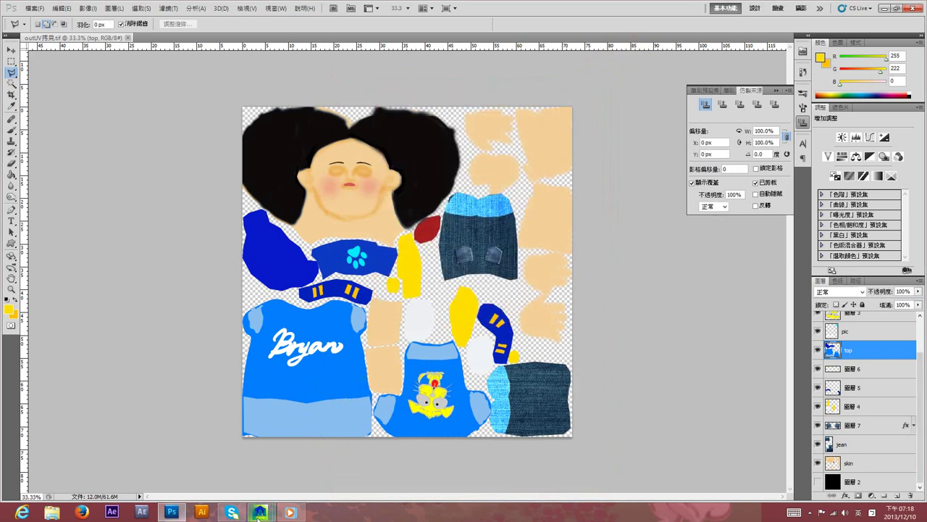
- In Maya, assign a new Blinn material (blinn3) to the boy mesh
{"action": "mouse_move", "coordinate": [259, 512]}
{"action": "left_click", "coordinate": [297, 476]}
{"action": "mouse_move", "coordinate": [584, 259]}
{"action": "left_mouse_down", "text": "alt"}
{"action": "mouse_move", "coordinate": [536, 256]}
{"action": "mouse_move", "coordinate": [565, 261]}
{"action": "left_mouse_up", "text": "alt"}
{"action": "left_click", "coordinate": [388, 160]}
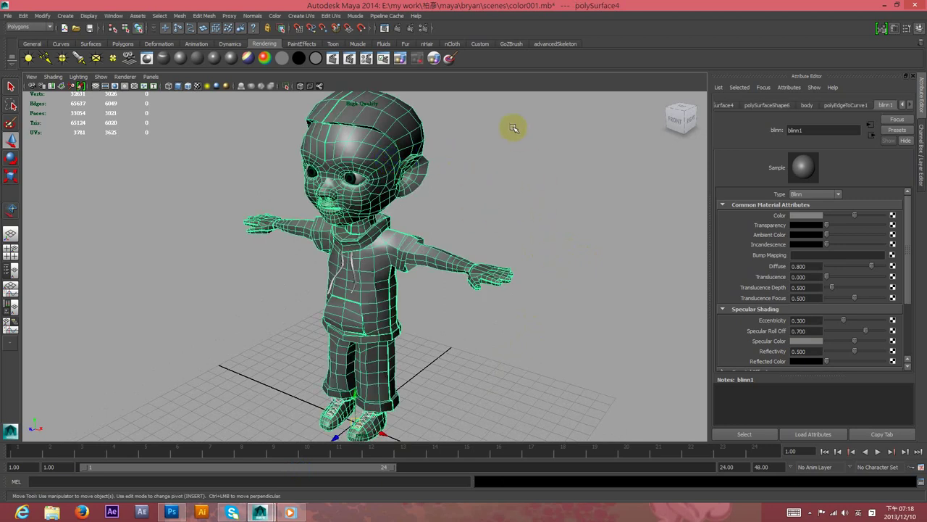
{"action": "left_click", "coordinate": [179, 58]}
{"action": "left_click", "coordinate": [734, 234]}
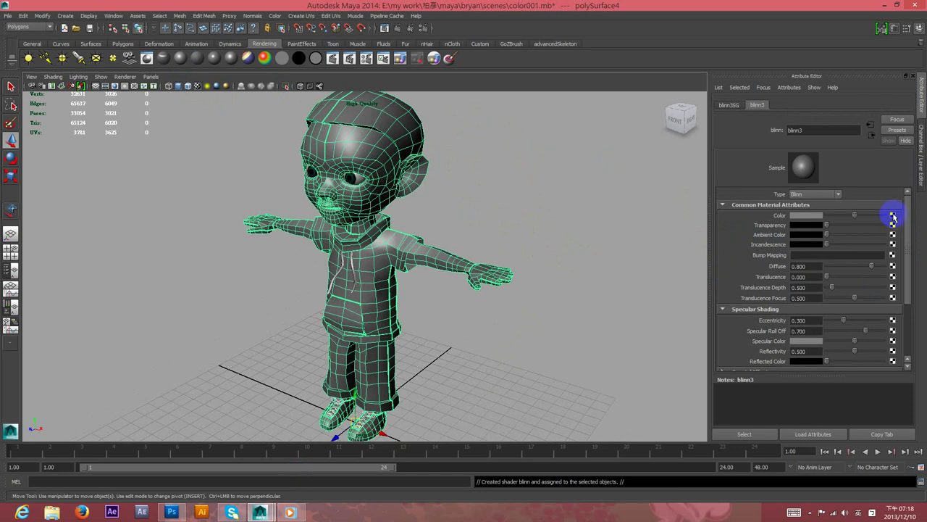
- Map outUV_1.tif into blinn3's colour through a File texture node
{"action": "left_click", "coordinate": [894, 216]}
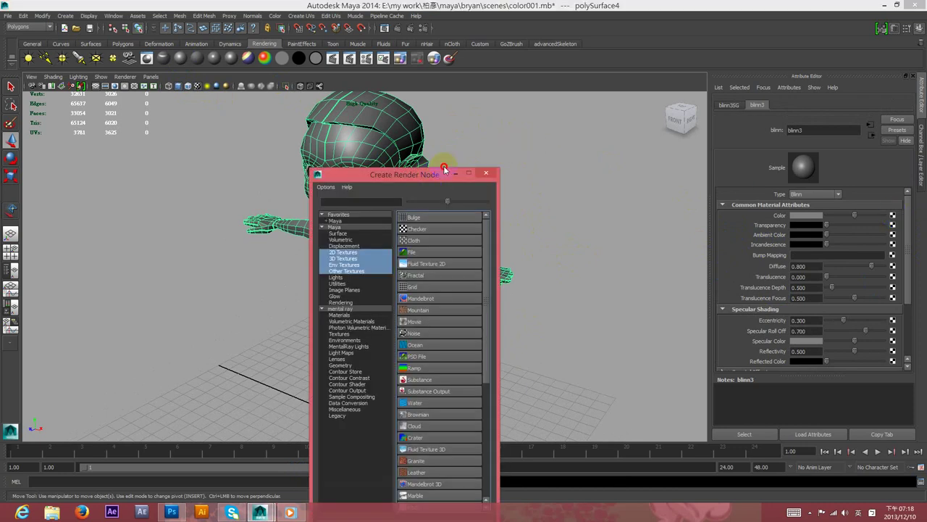
{"action": "left_click_drag", "start_coordinate": [444, 169], "coordinate": [502, 115]}
{"action": "left_click", "coordinate": [473, 198]}
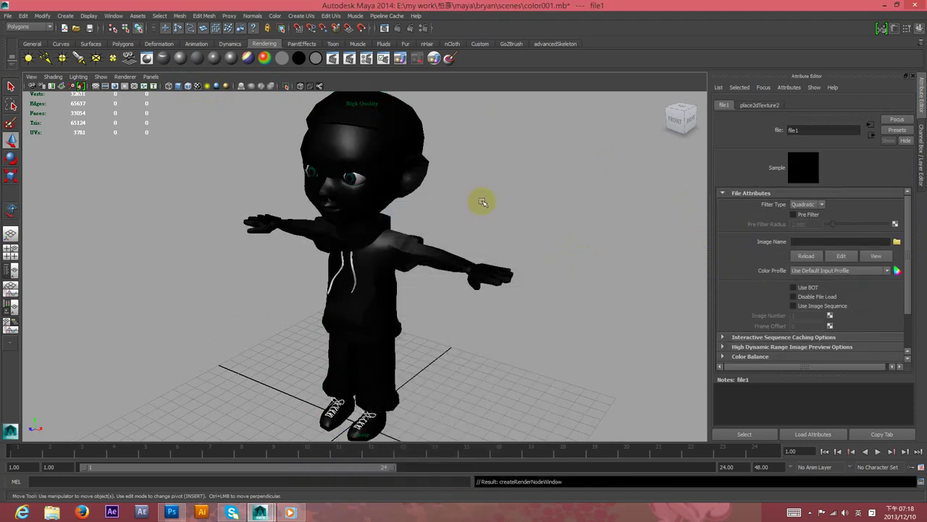
{"action": "left_click", "coordinate": [898, 244]}
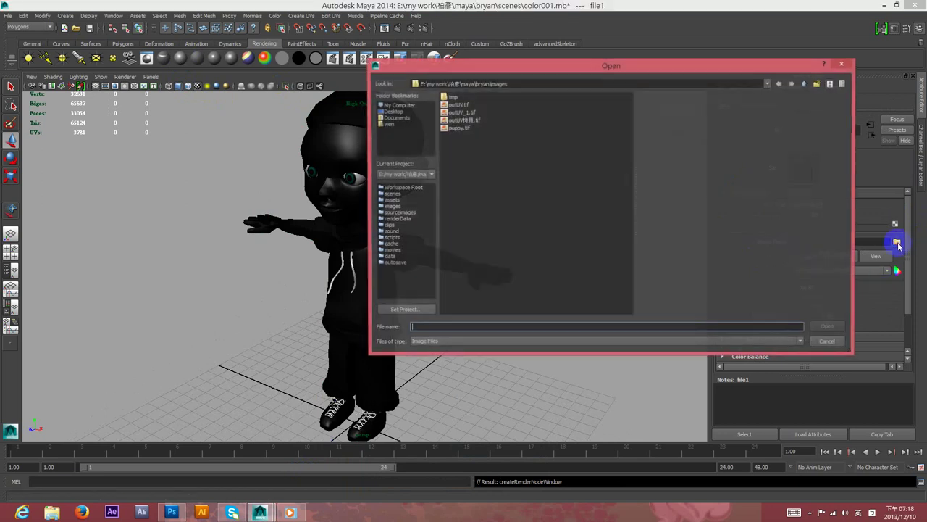
{"action": "left_click", "coordinate": [470, 115]}
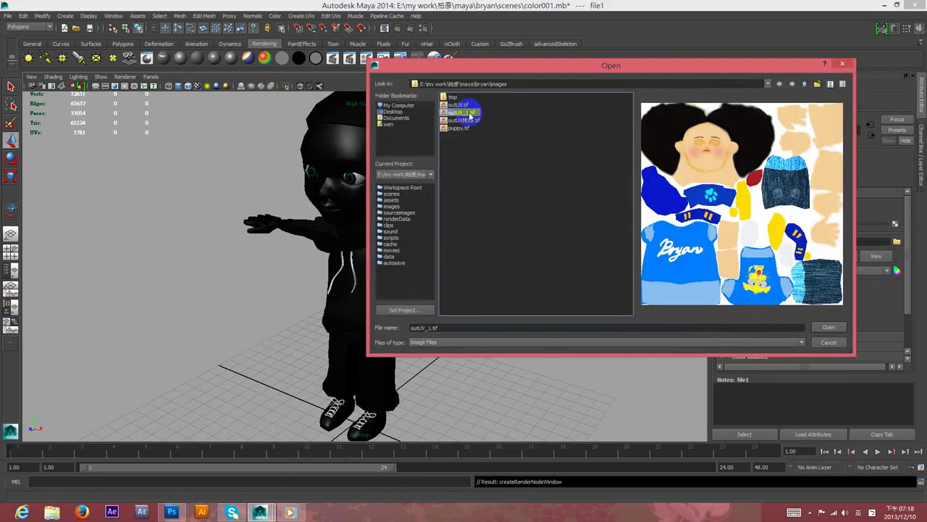
{"action": "left_click", "coordinate": [827, 329]}
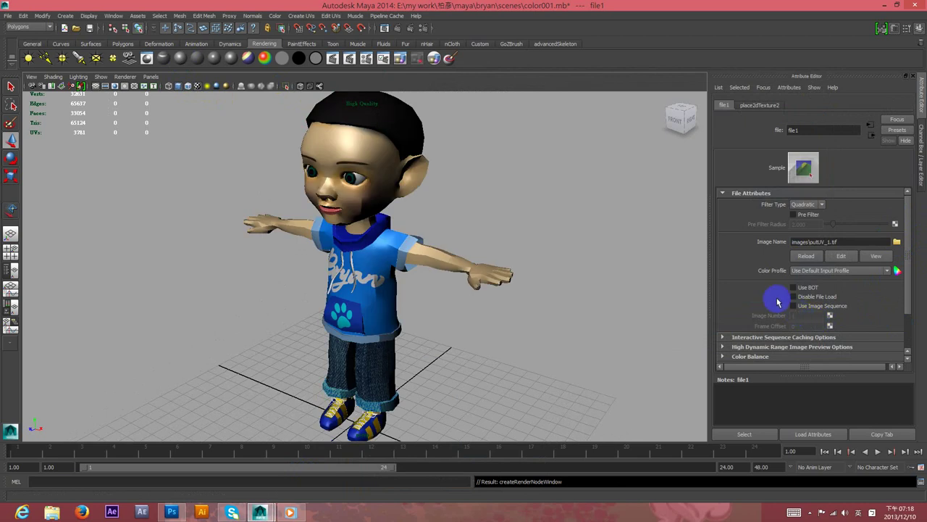
{"action": "left_click", "coordinate": [198, 85]}
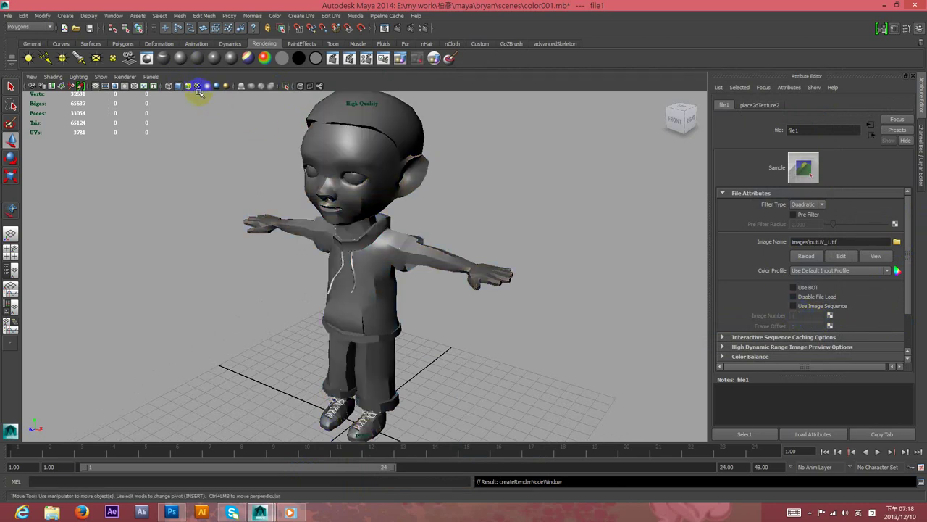
{"action": "left_click", "coordinate": [197, 86]}
{"action": "left_click", "coordinate": [198, 85]}
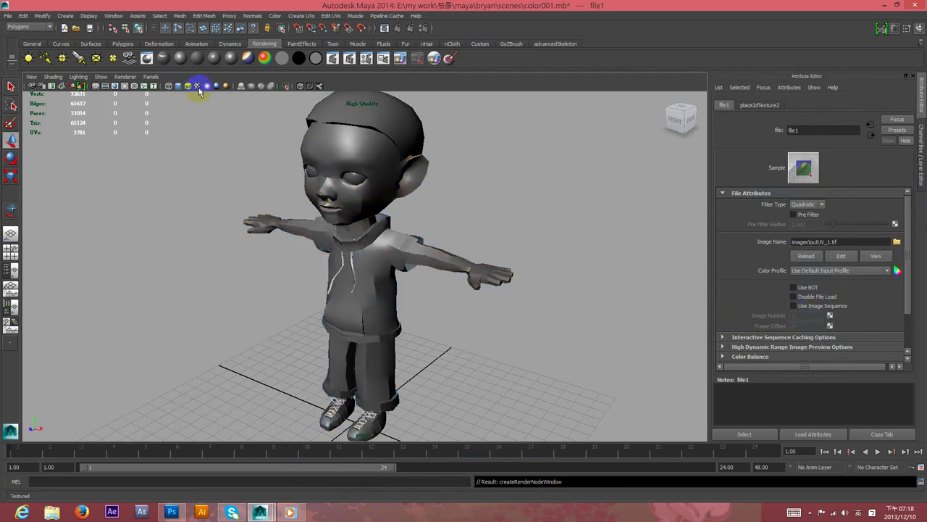
{"action": "left_click", "coordinate": [197, 85]}
{"action": "mouse_move", "coordinate": [601, 223]}
{"action": "left_mouse_down", "text": "alt"}
{"action": "mouse_move", "coordinate": [532, 185]}
{"action": "mouse_move", "coordinate": [484, 215]}
{"action": "mouse_move", "coordinate": [613, 226]}
{"action": "mouse_move", "coordinate": [365, 184]}
{"action": "mouse_move", "coordinate": [402, 211]}
{"action": "mouse_move", "coordinate": [430, 213]}
{"action": "mouse_move", "coordinate": [413, 201]}
{"action": "mouse_move", "coordinate": [430, 212]}
{"action": "left_mouse_up", "text": "alt"}
{"action": "right_click_drag", "start_coordinate": [430, 211], "coordinate": [471, 258], "text": "alt"}
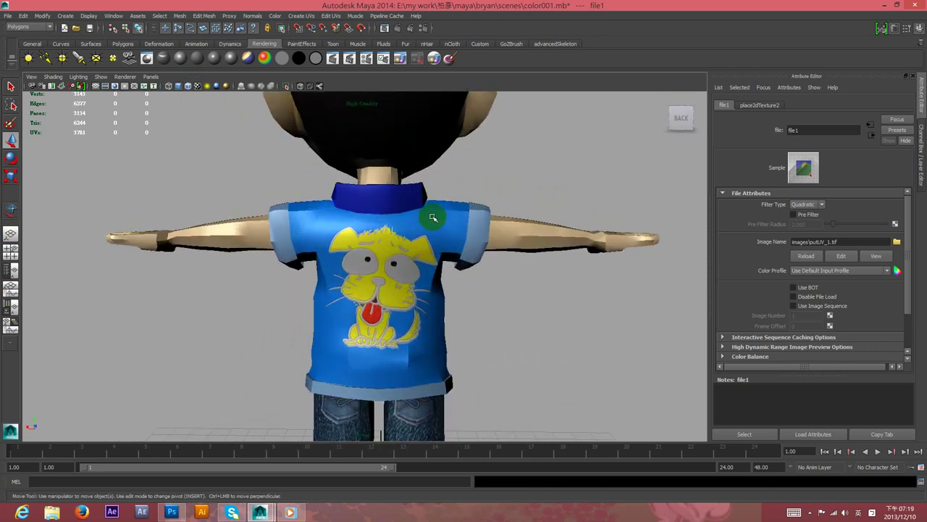
{"action": "scroll", "coordinate": [470, 266], "scroll_direction": "down", "scroll_amount": 5}
{"action": "mouse_move", "coordinate": [464, 263]}
{"action": "left_mouse_down", "text": "alt"}
{"action": "mouse_move", "coordinate": [460, 304]}
{"action": "mouse_move", "coordinate": [596, 296]}
{"action": "mouse_move", "coordinate": [641, 308]}
{"action": "left_mouse_up", "text": "alt"}
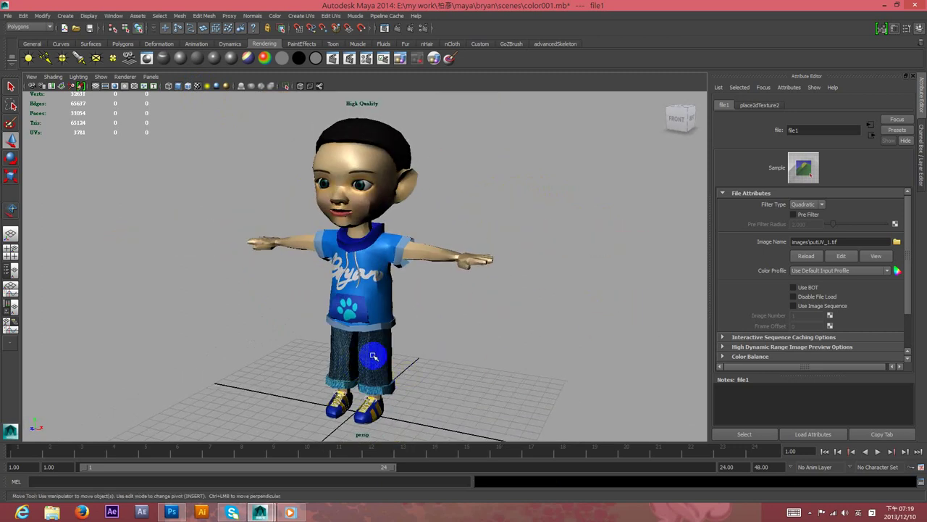
{"action": "right_click_drag", "start_coordinate": [369, 372], "coordinate": [480, 363], "text": "alt"}
{"action": "mouse_move", "coordinate": [480, 363]}
{"action": "left_mouse_down", "text": "alt"}
{"action": "mouse_move", "coordinate": [307, 341]}
{"action": "mouse_move", "coordinate": [383, 367]}
{"action": "mouse_move", "coordinate": [441, 366]}
{"action": "mouse_move", "coordinate": [421, 379]}
{"action": "mouse_move", "coordinate": [456, 362]}
{"action": "mouse_move", "coordinate": [441, 373]}
{"action": "left_mouse_up", "text": "alt"}
{"action": "middle_click_drag", "start_coordinate": [441, 373], "coordinate": [457, 242], "text": "alt"}
{"action": "right_click_drag", "start_coordinate": [456, 242], "coordinate": [490, 250], "text": "alt"}
{"action": "mouse_move", "coordinate": [491, 250]}
{"action": "left_mouse_down", "text": "alt"}
{"action": "mouse_move", "coordinate": [585, 332]}
{"action": "mouse_move", "coordinate": [588, 317]}
{"action": "mouse_move", "coordinate": [542, 351]}
{"action": "left_mouse_up", "text": "alt"}
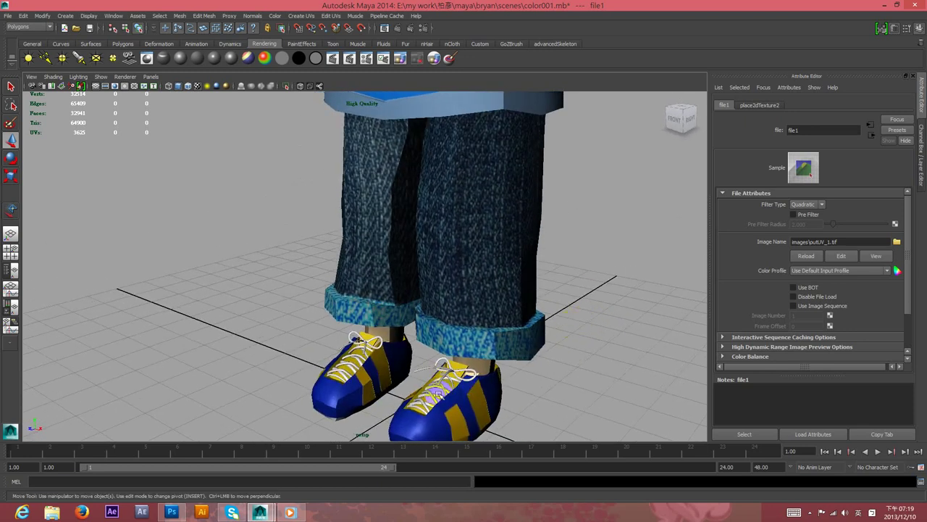
{"action": "mouse_move", "coordinate": [578, 322]}
{"action": "left_mouse_down", "text": "alt"}
{"action": "mouse_move", "coordinate": [565, 261]}
{"action": "mouse_move", "coordinate": [498, 315]}
{"action": "left_mouse_up", "text": "alt"}
{"action": "mouse_move", "coordinate": [498, 316]}
{"action": "right_mouse_down", "text": "alt"}
{"action": "mouse_move", "coordinate": [490, 254]}
{"action": "mouse_move", "coordinate": [473, 425]}
{"action": "right_mouse_up", "text": "alt"}
{"action": "mouse_move", "coordinate": [494, 282]}
{"action": "left_mouse_down", "text": "alt"}
{"action": "mouse_move", "coordinate": [534, 304]}
{"action": "mouse_move", "coordinate": [559, 271]}
{"action": "mouse_move", "coordinate": [551, 256]}
{"action": "mouse_move", "coordinate": [516, 284]}
{"action": "mouse_move", "coordinate": [457, 271]}
{"action": "mouse_move", "coordinate": [509, 286]}
{"action": "mouse_move", "coordinate": [509, 306]}
{"action": "mouse_move", "coordinate": [488, 300]}
{"action": "mouse_move", "coordinate": [497, 314]}
{"action": "mouse_move", "coordinate": [499, 306]}
{"action": "mouse_move", "coordinate": [482, 337]}
{"action": "left_mouse_up", "text": "alt"}
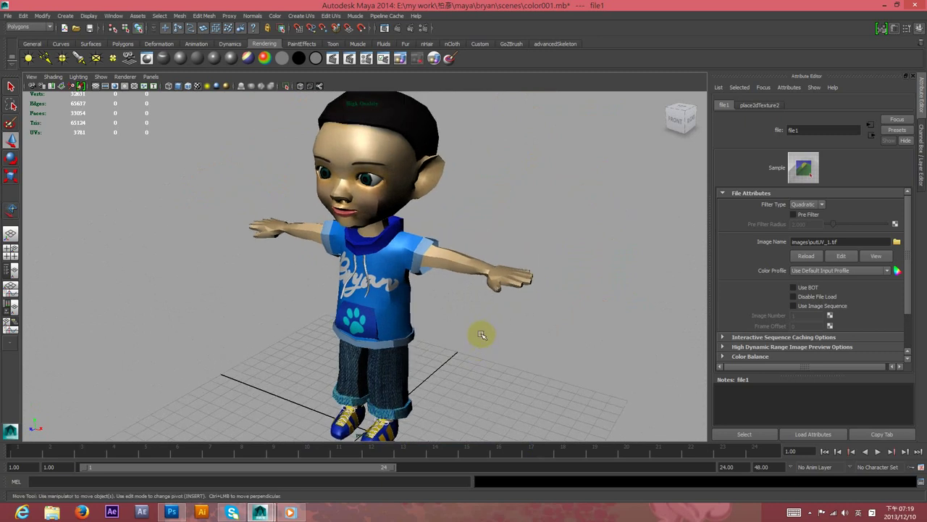
- Turn on the 960x540 resolution gate and make a test render
{"action": "left_click", "coordinate": [114, 86]}
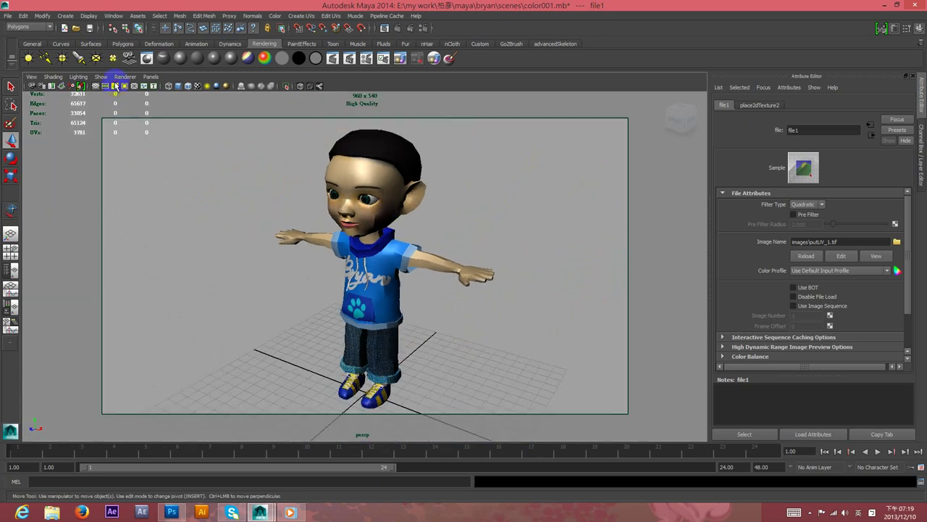
{"action": "mouse_move", "coordinate": [511, 241]}
{"action": "left_mouse_down", "text": "alt"}
{"action": "mouse_move", "coordinate": [503, 241]}
{"action": "mouse_move", "coordinate": [480, 140]}
{"action": "left_mouse_up", "text": "alt"}
{"action": "left_click", "coordinate": [398, 28]}
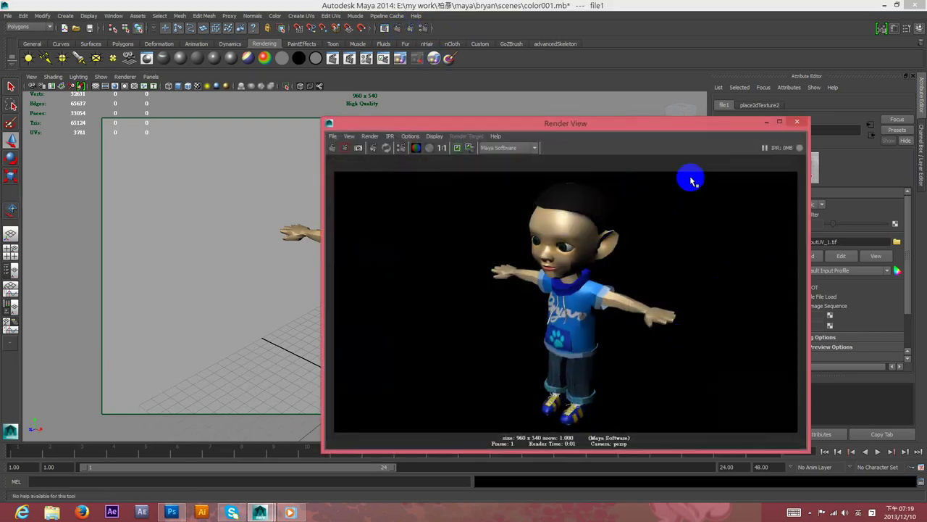
{"action": "left_click", "coordinate": [797, 121]}
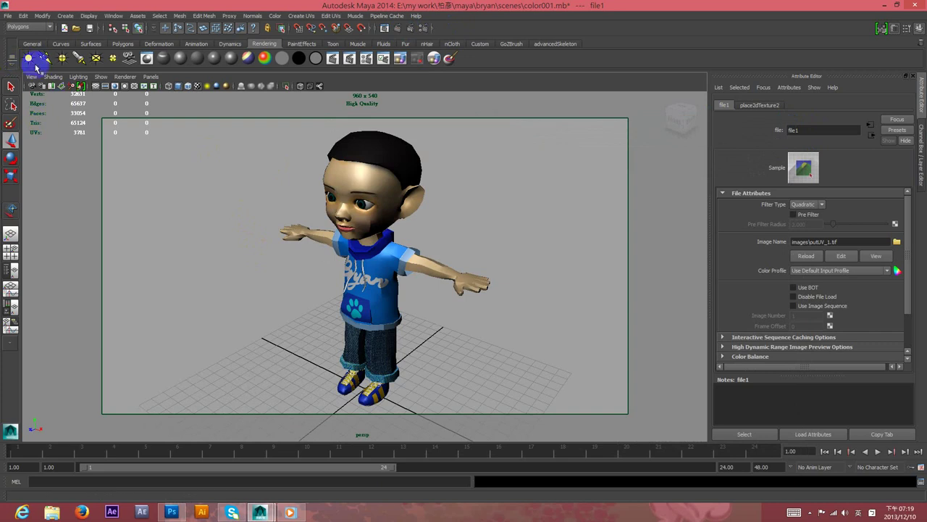
- Set perspShape's Environment background colour to light grey and render again
{"action": "left_click", "coordinate": [42, 87]}
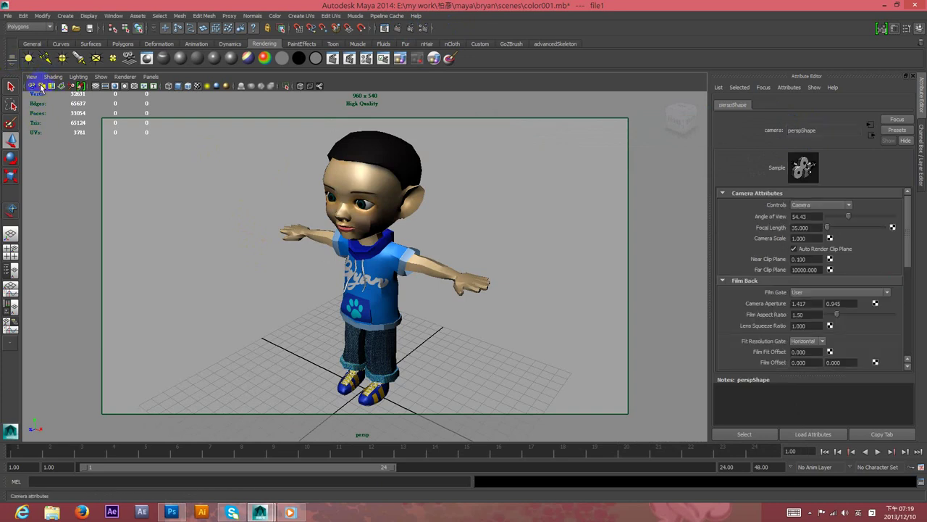
{"action": "left_click_drag", "start_coordinate": [908, 248], "coordinate": [910, 355]}
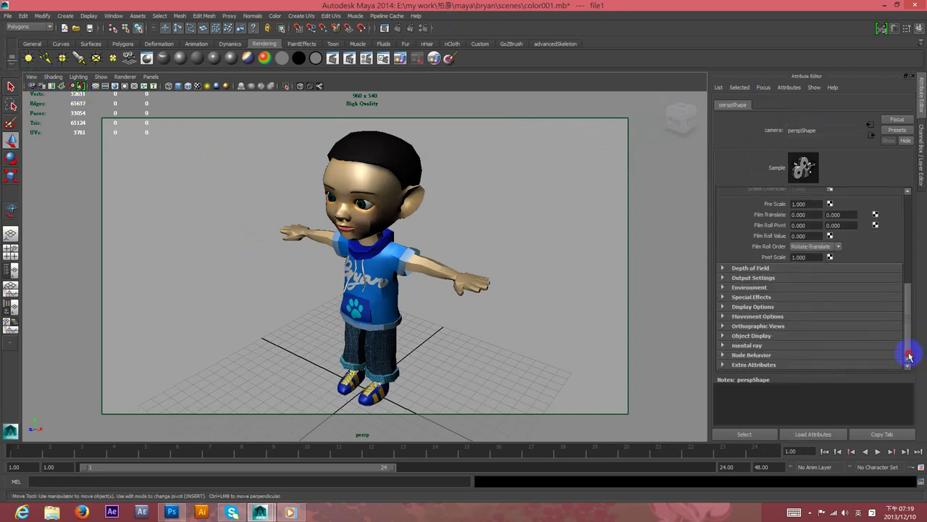
{"action": "left_click", "coordinate": [760, 288]}
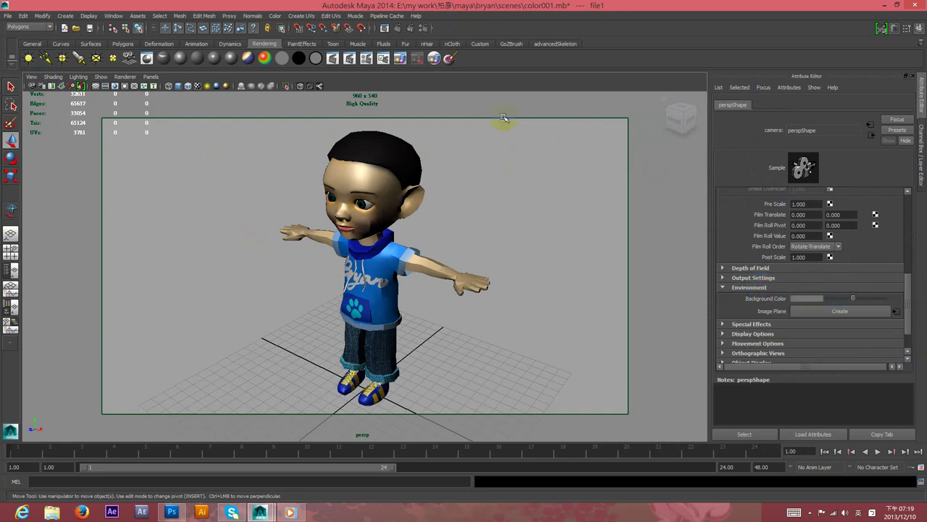
{"action": "left_click", "coordinate": [384, 28]}
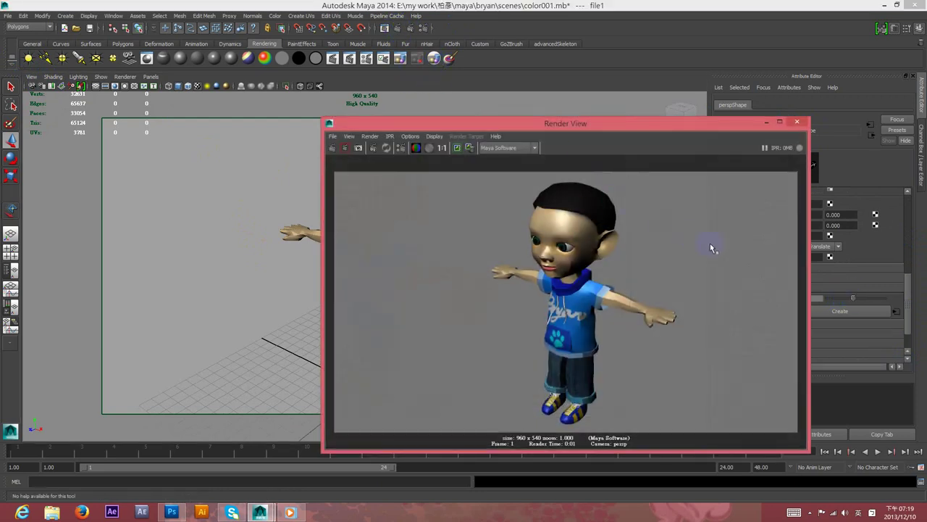
{"action": "left_click", "coordinate": [796, 123]}
{"action": "mouse_move", "coordinate": [447, 215]}
{"action": "left_mouse_down", "text": "alt"}
{"action": "mouse_move", "coordinate": [500, 220]}
{"action": "mouse_move", "coordinate": [443, 207]}
{"action": "mouse_move", "coordinate": [140, 215]}
{"action": "mouse_move", "coordinate": [513, 213]}
{"action": "mouse_move", "coordinate": [503, 224]}
{"action": "left_mouse_up", "text": "alt"}
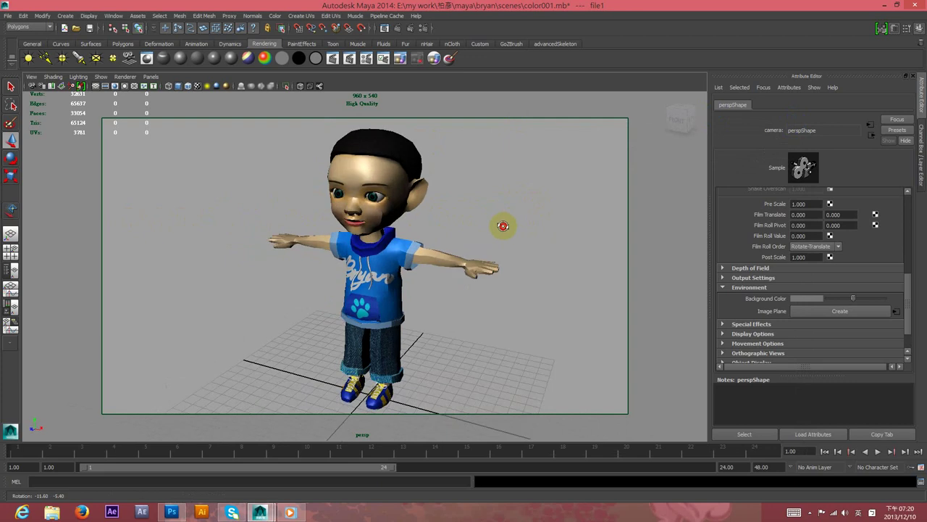
{"action": "left_click", "coordinate": [350, 170]}
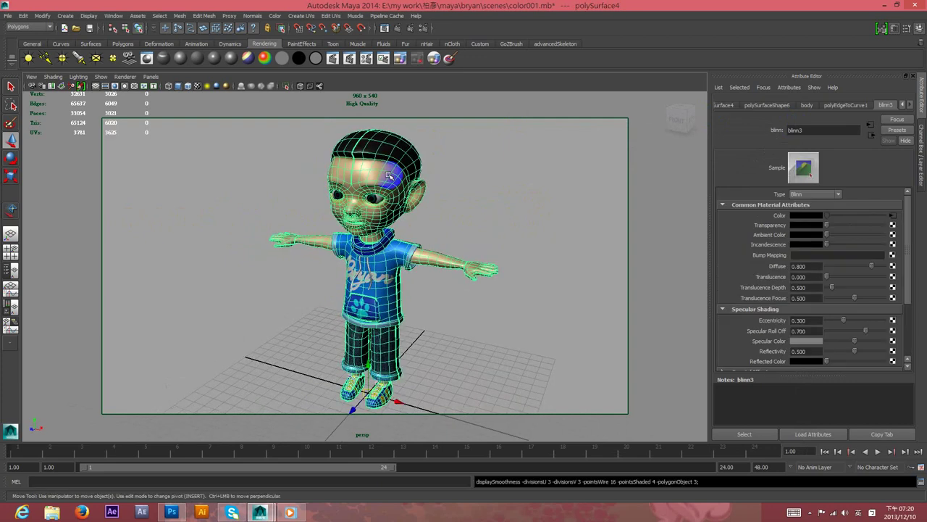
{"action": "left_click", "coordinate": [511, 192]}
{"action": "scroll", "coordinate": [414, 210], "scroll_direction": "up", "scroll_amount": 5}
{"action": "mouse_move", "coordinate": [555, 130]}
{"action": "left_mouse_down", "text": "alt"}
{"action": "mouse_move", "coordinate": [586, 118]}
{"action": "mouse_move", "coordinate": [555, 135]}
{"action": "mouse_move", "coordinate": [518, 304]}
{"action": "mouse_move", "coordinate": [522, 244]}
{"action": "mouse_move", "coordinate": [565, 232]}
{"action": "mouse_move", "coordinate": [305, 211]}
{"action": "mouse_move", "coordinate": [408, 244]}
{"action": "mouse_move", "coordinate": [476, 246]}
{"action": "mouse_move", "coordinate": [494, 234]}
{"action": "mouse_move", "coordinate": [490, 242]}
{"action": "mouse_move", "coordinate": [513, 199]}
{"action": "mouse_move", "coordinate": [521, 210]}
{"action": "left_mouse_up", "text": "alt"}
{"action": "scroll", "coordinate": [503, 218], "scroll_direction": "down", "scroll_amount": 5}
{"action": "scroll", "coordinate": [521, 210], "scroll_direction": "down", "scroll_amount": 2}
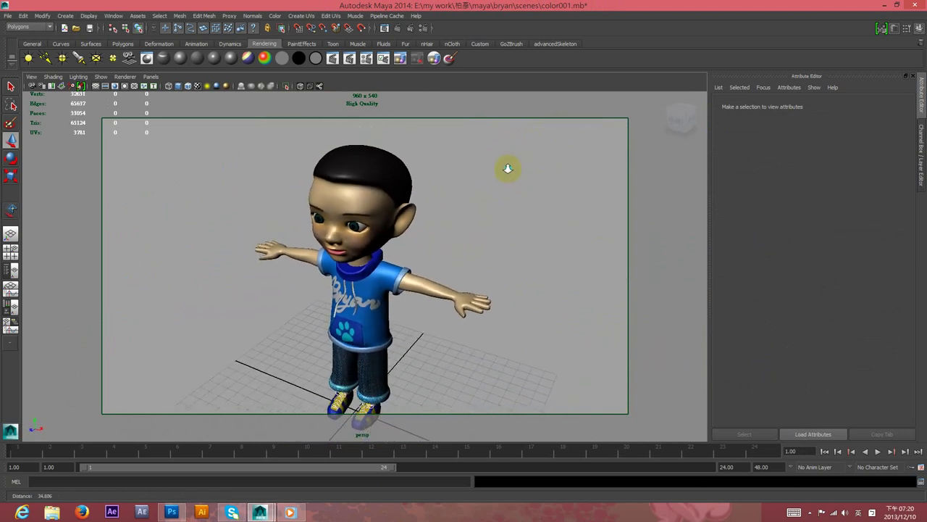
{"action": "middle_click_drag", "start_coordinate": [497, 219], "coordinate": [496, 178], "text": "alt"}
{"action": "left_click_drag", "start_coordinate": [496, 179], "coordinate": [498, 166], "text": "alt"}
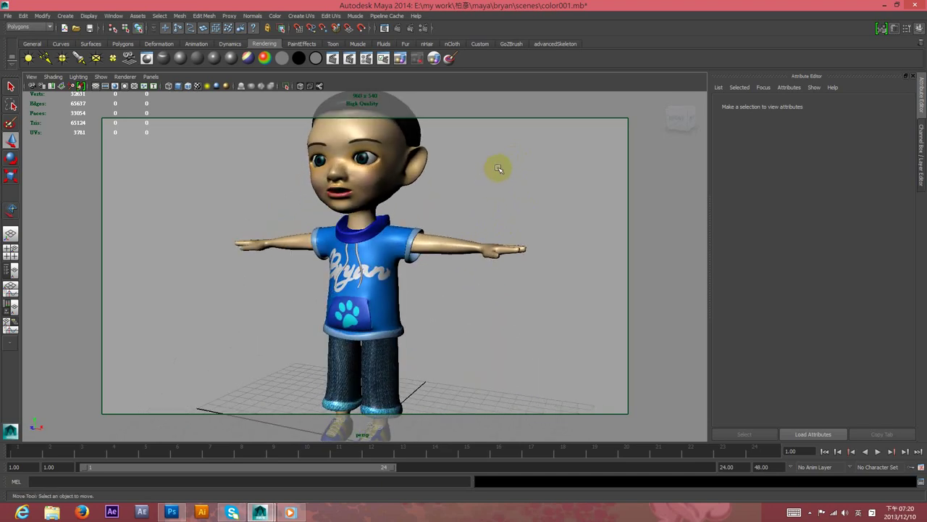
{"action": "scroll", "coordinate": [494, 169], "scroll_direction": "down", "scroll_amount": 2}
{"action": "scroll", "coordinate": [478, 154], "scroll_direction": "down", "scroll_amount": 1}
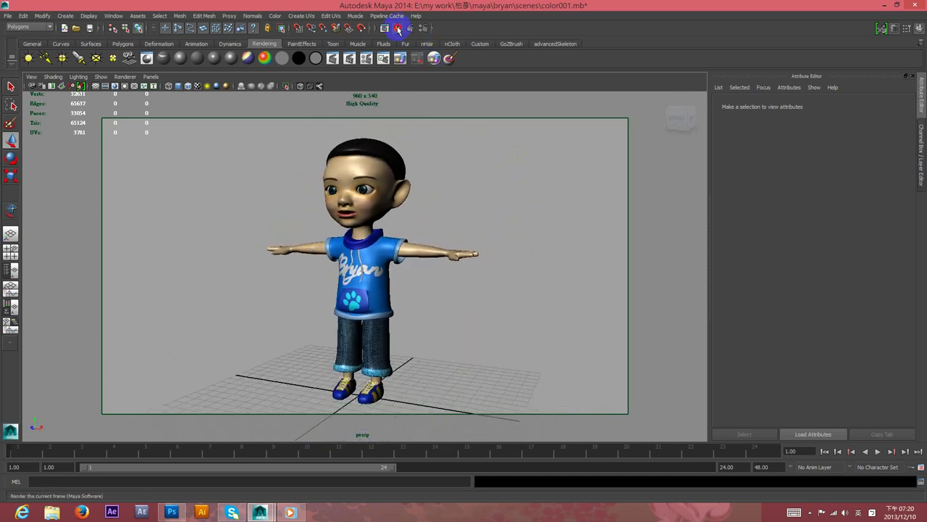
{"action": "left_click", "coordinate": [398, 28]}
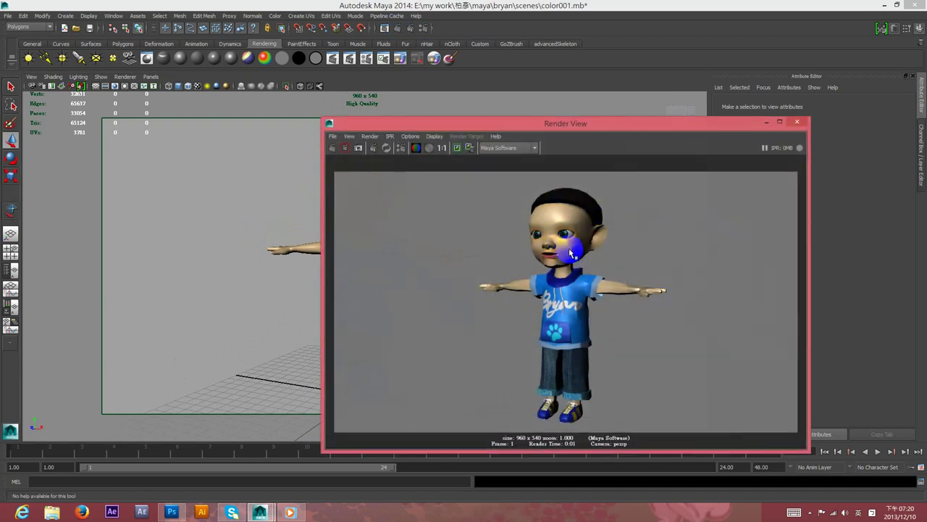
{"action": "left_click", "coordinate": [797, 122]}
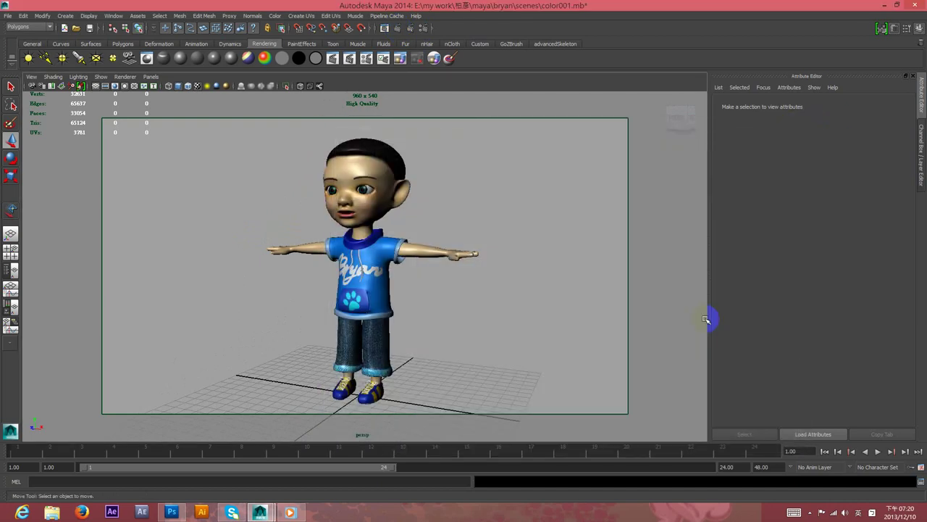
{"action": "left_click", "coordinate": [384, 201]}
{"action": "left_click", "coordinate": [458, 207]}
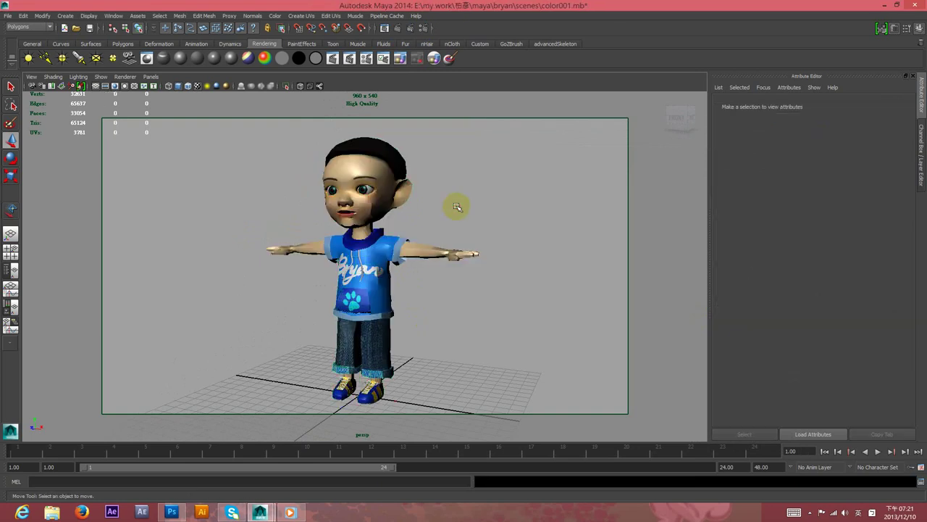
{"action": "mouse_move", "coordinate": [372, 214]}
{"action": "right_mouse_down", "text": "alt"}
{"action": "mouse_move", "coordinate": [434, 234]}
{"action": "mouse_move", "coordinate": [374, 196]}
{"action": "right_mouse_up", "text": "alt"}
- Smooth the boy's mesh with Division levels 1
{"action": "left_click", "coordinate": [373, 196]}
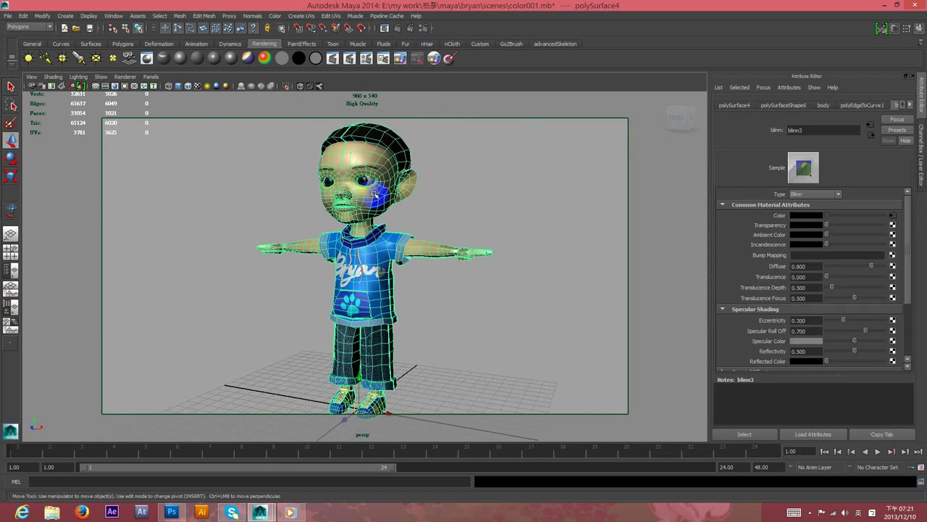
{"action": "left_click", "coordinate": [179, 15]}
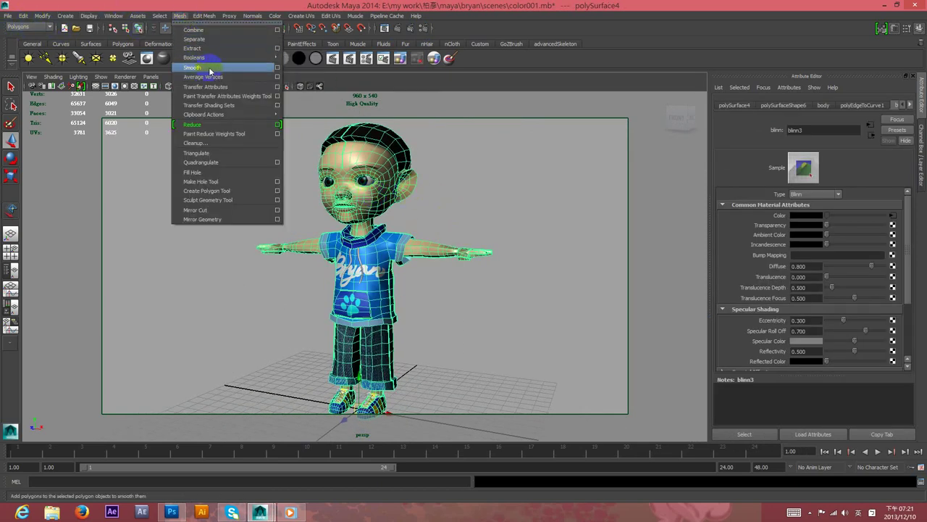
{"action": "left_click", "coordinate": [278, 67]}
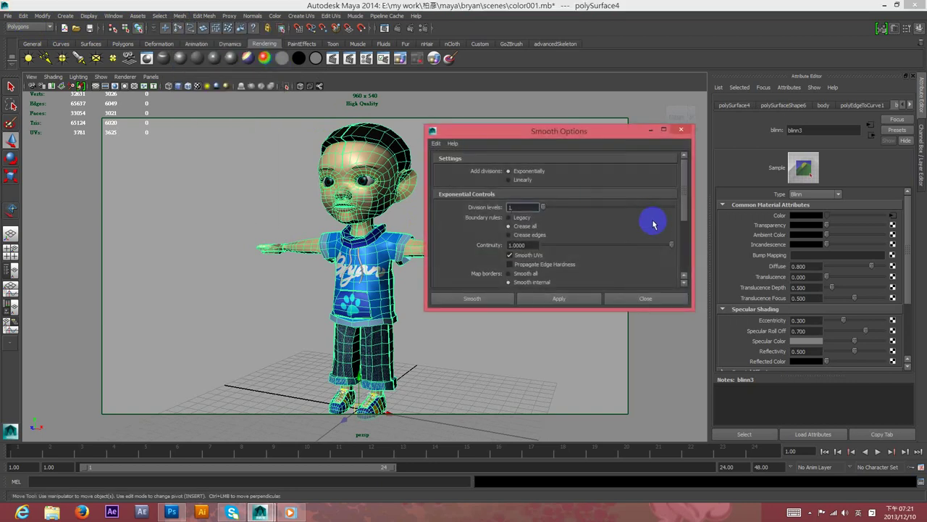
{"action": "double_click", "coordinate": [513, 208]}
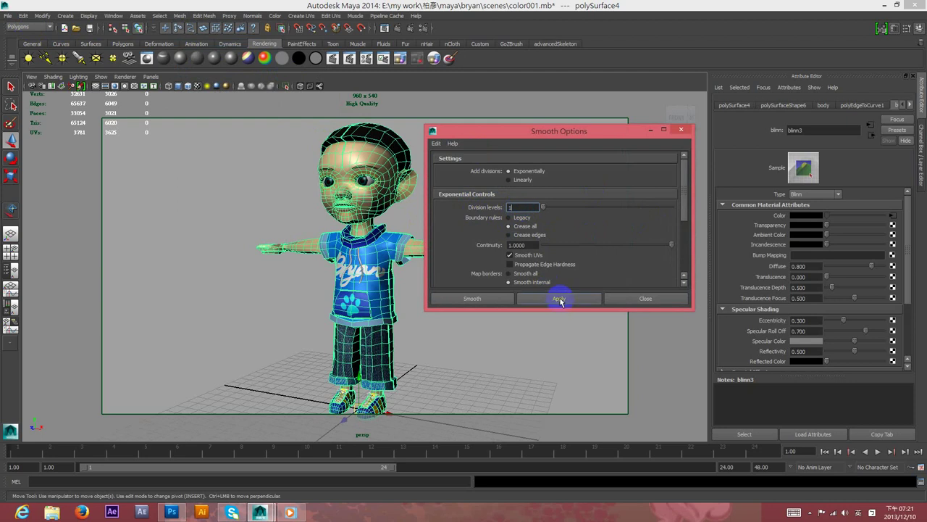
{"action": "left_click", "coordinate": [560, 300]}
{"action": "left_click", "coordinate": [631, 297]}
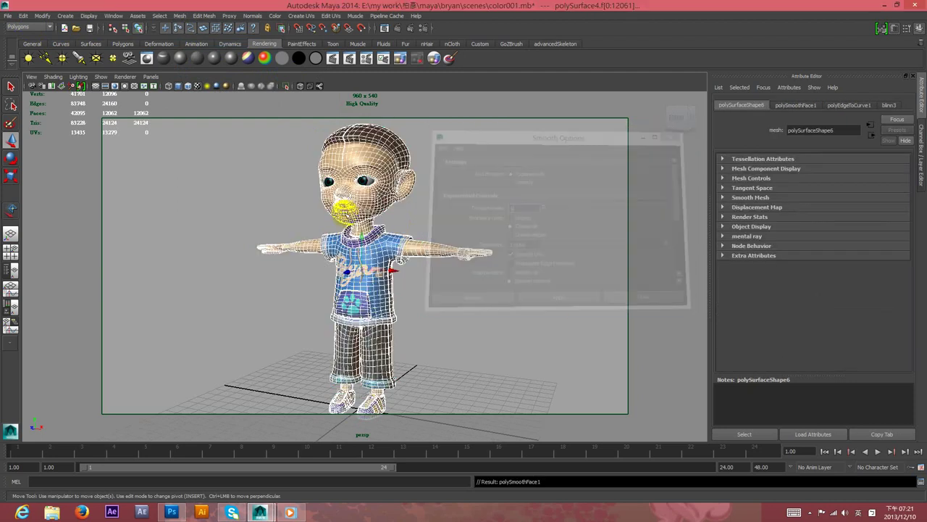
- Deselect, dolly the camera out, and make a 960 x 540 test render
{"action": "left_click", "coordinate": [473, 200]}
{"action": "right_click_drag", "start_coordinate": [395, 190], "coordinate": [452, 211], "text": "alt"}
{"action": "left_click", "coordinate": [399, 32]}
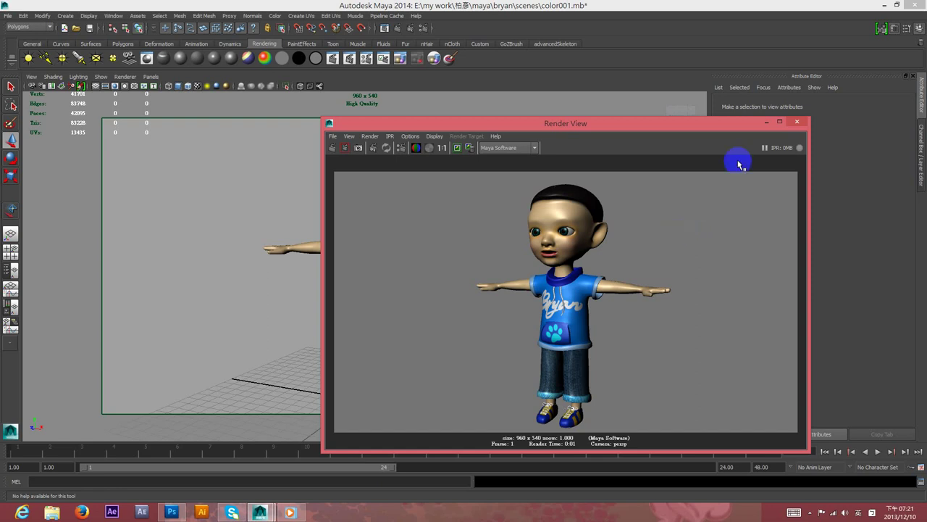
{"action": "left_click", "coordinate": [797, 122]}
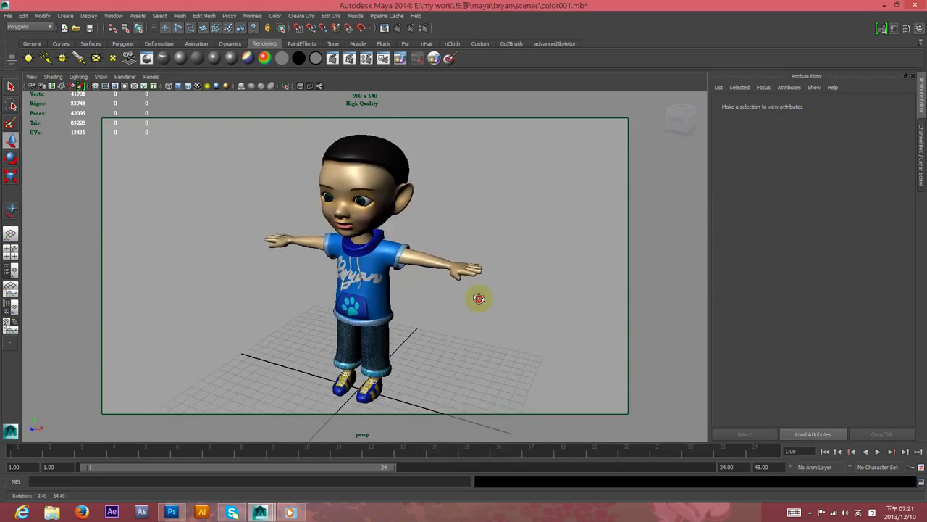
- Switch to four views and maximize the top view, centred on the boy
{"action": "right_click_drag", "start_coordinate": [480, 292], "coordinate": [466, 286], "text": "alt"}
{"action": "left_click_drag", "start_coordinate": [466, 286], "coordinate": [471, 316], "text": "alt"}
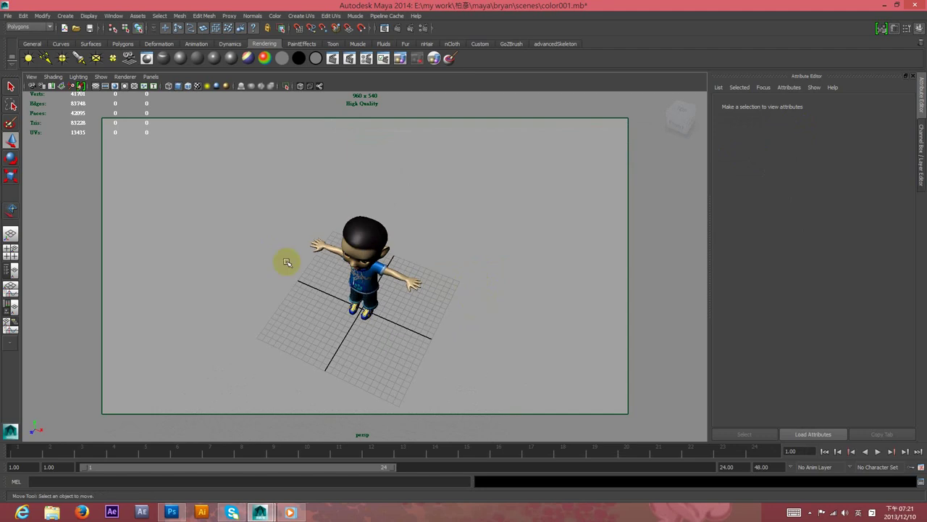
{"action": "left_click", "coordinate": [11, 256]}
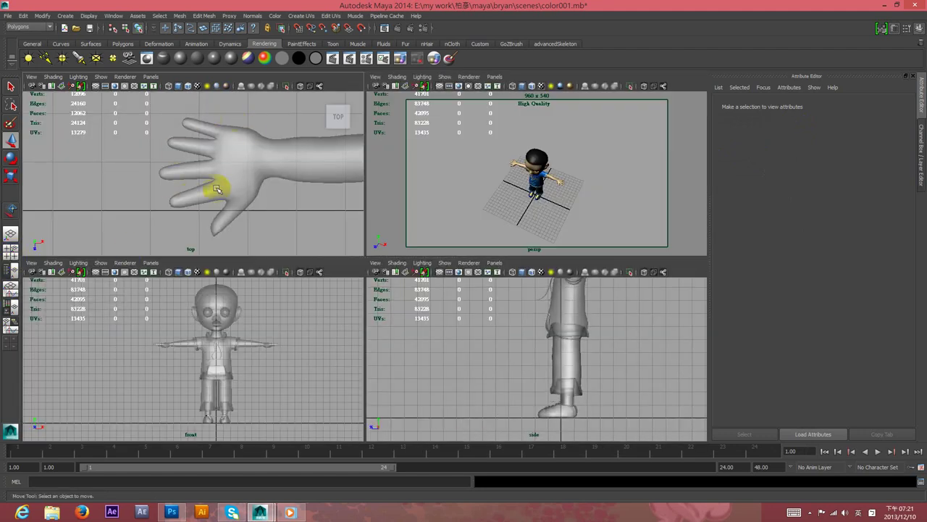
{"action": "key", "text": "space"}
{"action": "scroll", "coordinate": [211, 163], "scroll_direction": "down", "scroll_amount": 5}
{"action": "scroll", "coordinate": [210, 164], "scroll_direction": "down", "scroll_amount": 3}
{"action": "scroll", "coordinate": [238, 169], "scroll_direction": "down", "scroll_amount": 1}
{"action": "middle_click_drag", "start_coordinate": [548, 247], "coordinate": [399, 221], "text": "alt"}
{"action": "scroll", "coordinate": [408, 215], "scroll_direction": "down", "scroll_amount": 2}
{"action": "scroll", "coordinate": [392, 218], "scroll_direction": "down", "scroll_amount": 3}
{"action": "scroll", "coordinate": [392, 218], "scroll_direction": "down", "scroll_amount": 1}
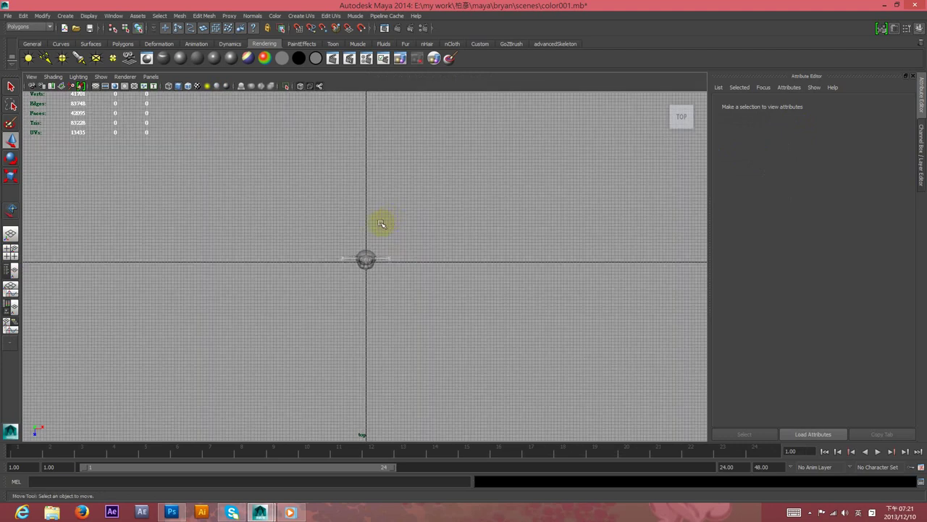
- Draw a NURBS plane on the grid, centre it at the origin and scale it up
{"action": "left_click", "coordinate": [85, 45]}
{"action": "left_click", "coordinate": [96, 59]}
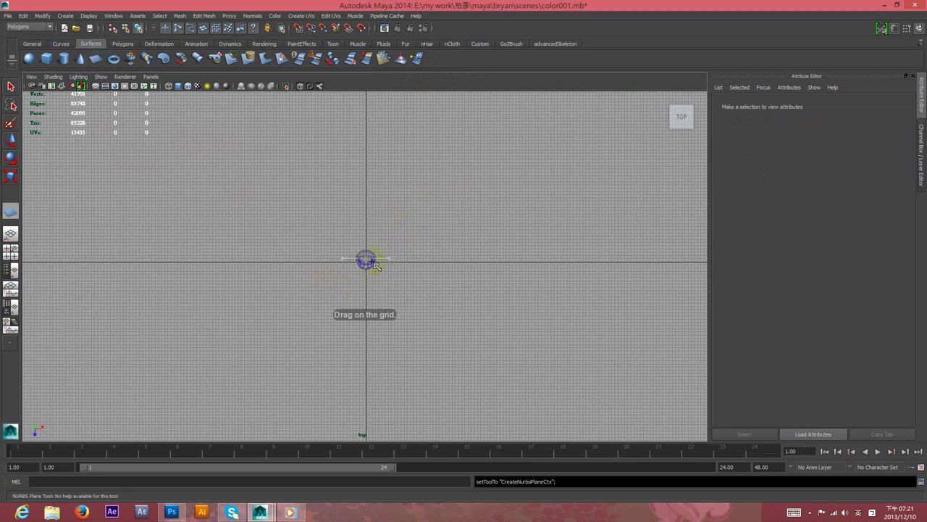
{"action": "left_click_drag", "start_coordinate": [366, 263], "coordinate": [600, 395]}
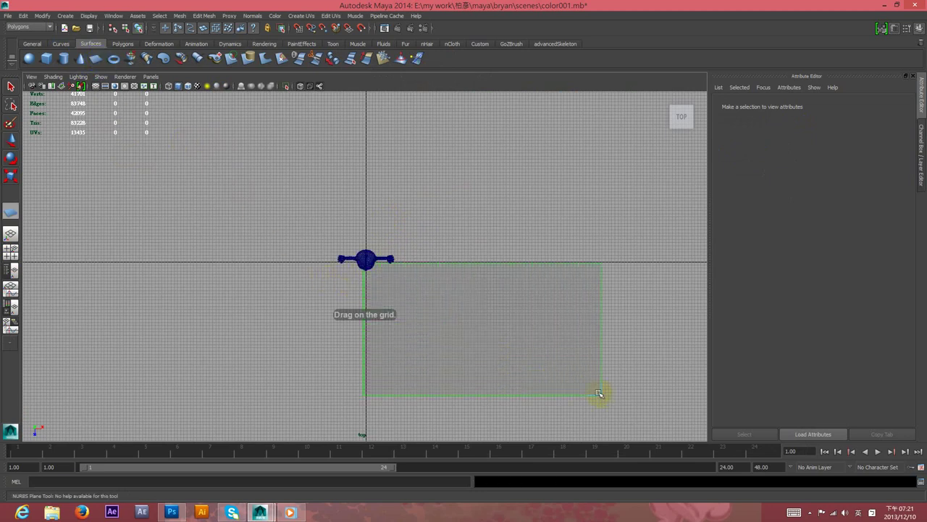
{"action": "mouse_move", "coordinate": [494, 333]}
{"action": "left_mouse_down"}
{"action": "mouse_move", "coordinate": [369, 262]}
{"action": "mouse_move", "coordinate": [527, 360]}
{"action": "left_mouse_up"}
{"action": "left_click", "coordinate": [3, 176]}
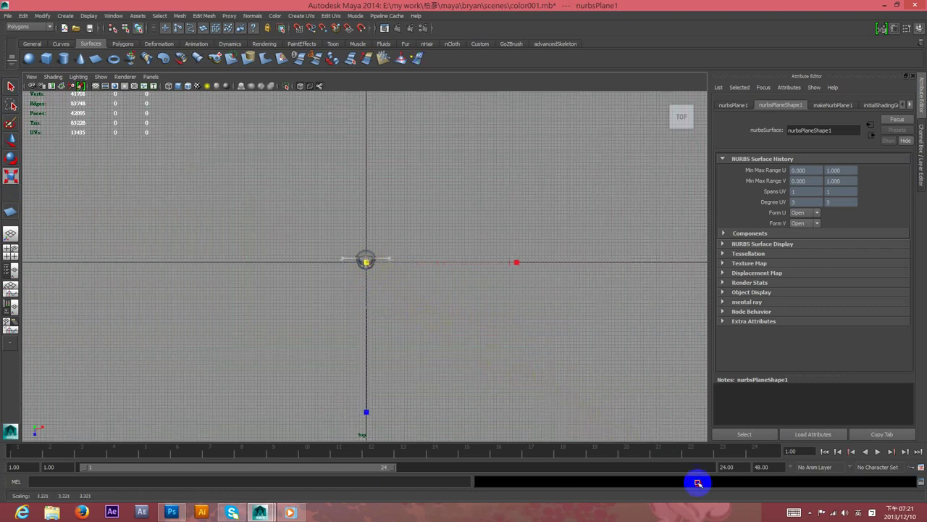
{"action": "left_click", "coordinate": [11, 141]}
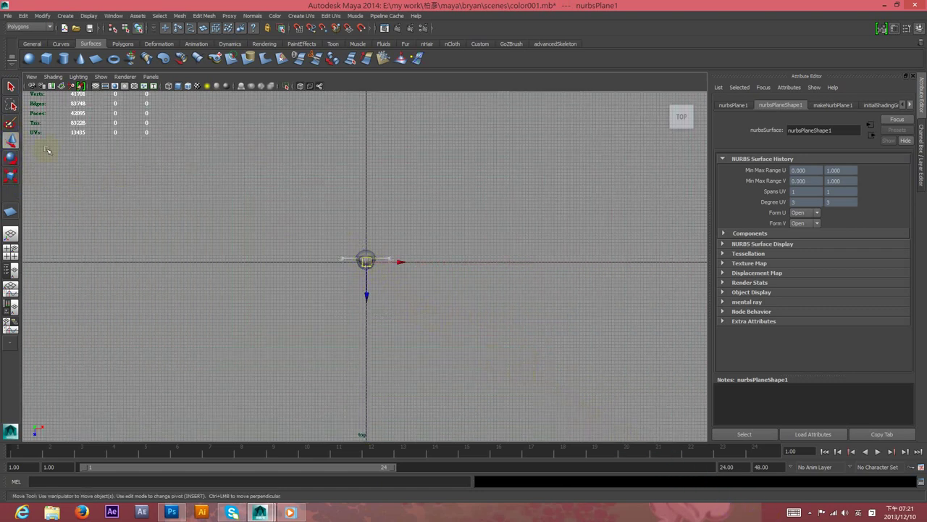
- Back in the perspective view, give the floor plane a new Lambert material (lambert5)
{"action": "left_click", "coordinate": [11, 234]}
{"action": "left_click_drag", "start_coordinate": [461, 281], "coordinate": [483, 228], "text": "alt"}
{"action": "left_click_drag", "start_coordinate": [492, 265], "coordinate": [492, 224], "text": "alt"}
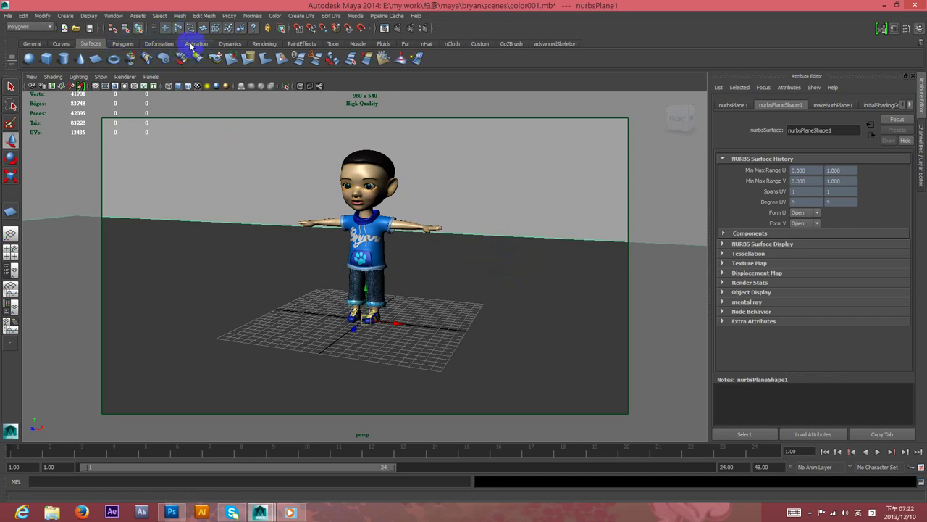
{"action": "left_click", "coordinate": [264, 43]}
{"action": "left_click", "coordinate": [197, 58]}
- Add a File texture to the floor material and browse to E:\資料蒐集區\材質\ArchMat maya
{"action": "left_click", "coordinate": [892, 225]}
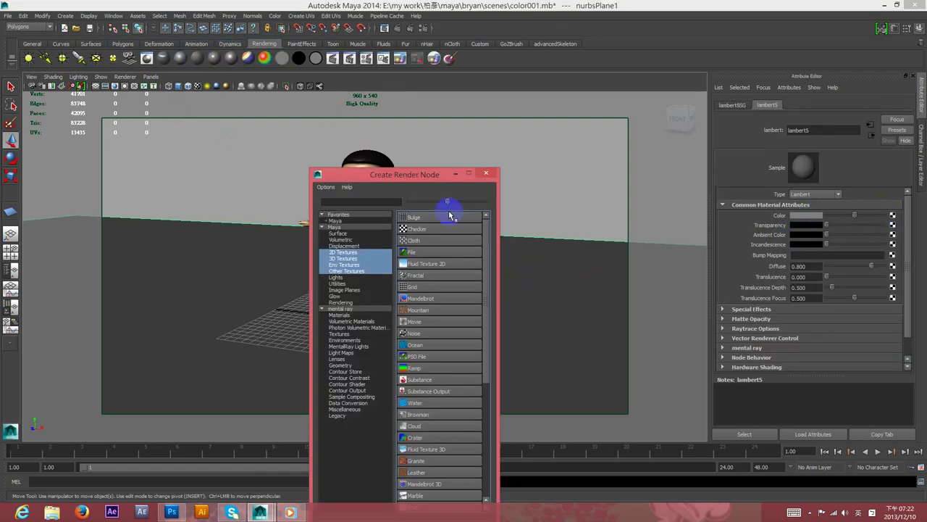
{"action": "left_click_drag", "start_coordinate": [438, 173], "coordinate": [550, 140]}
{"action": "left_click", "coordinate": [552, 216]}
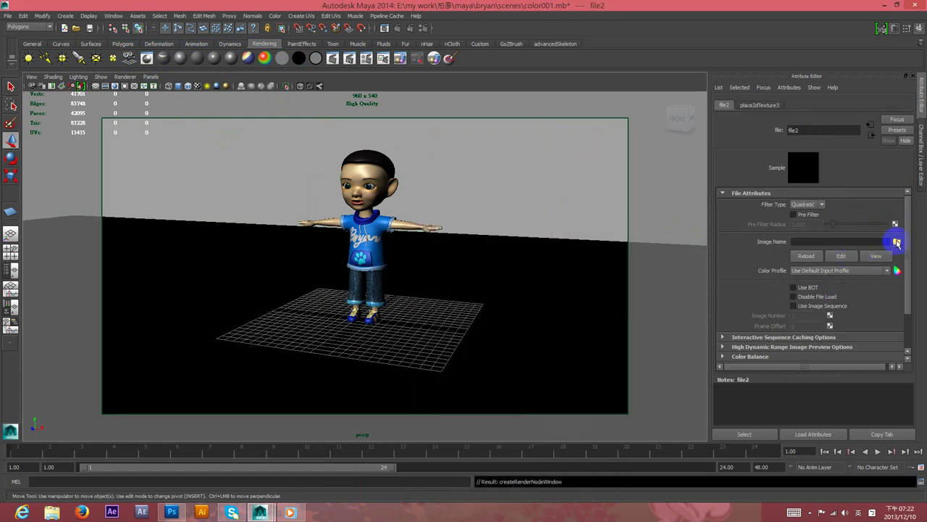
{"action": "left_click", "coordinate": [897, 242]}
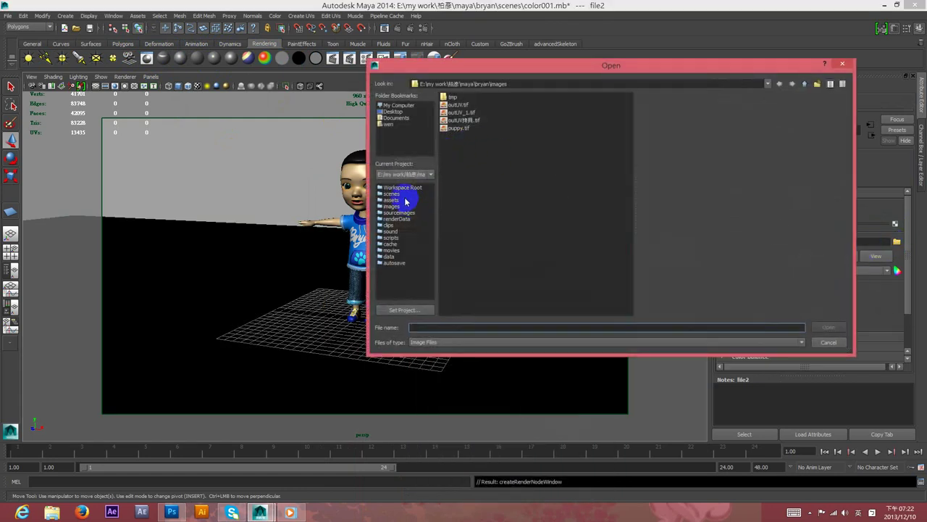
{"action": "left_click", "coordinate": [399, 105]}
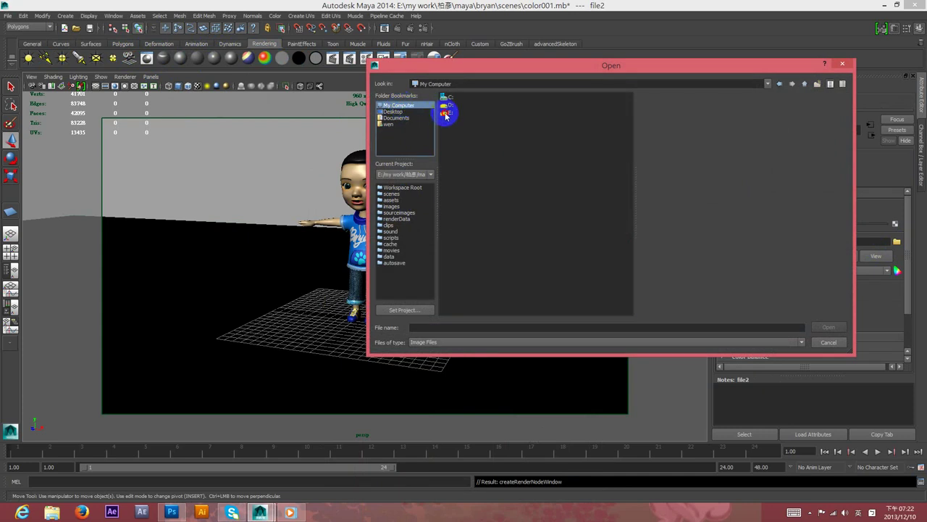
{"action": "double_click", "coordinate": [446, 114]}
{"action": "double_click", "coordinate": [467, 147]}
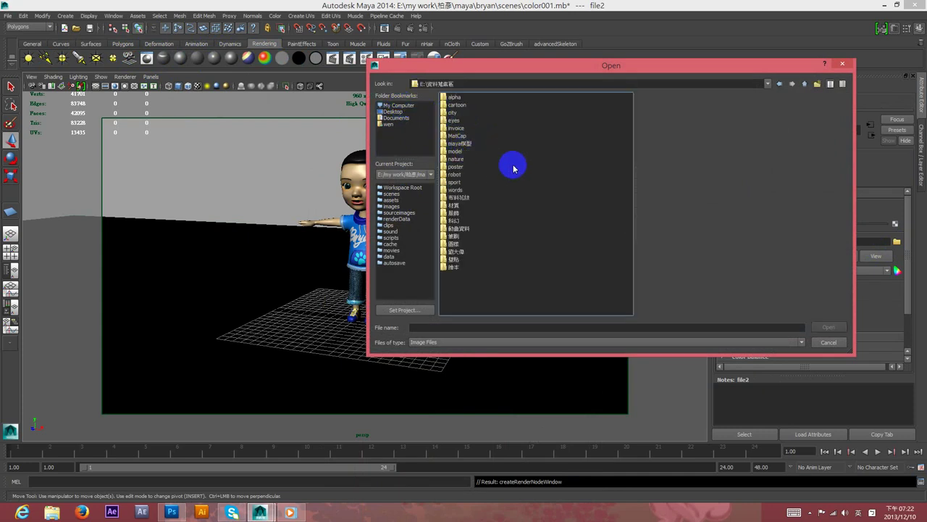
{"action": "double_click", "coordinate": [453, 206]}
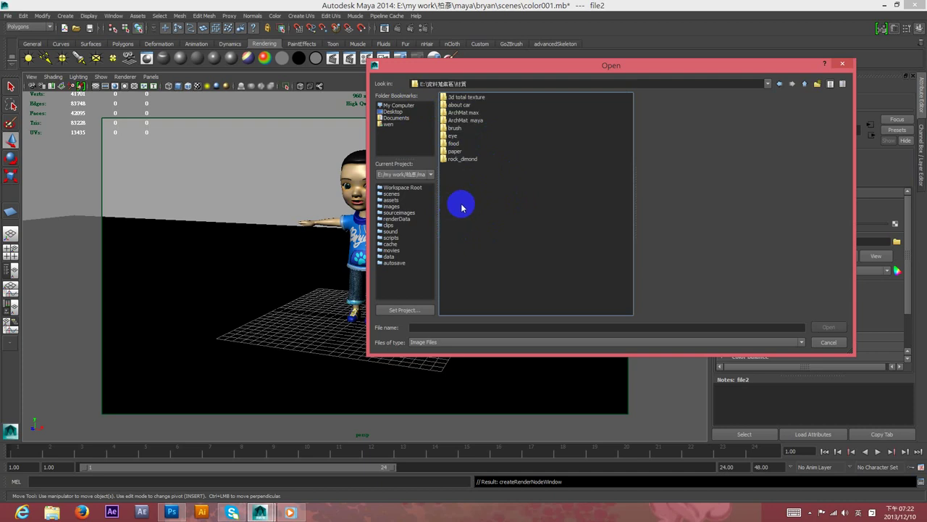
{"action": "double_click", "coordinate": [465, 120]}
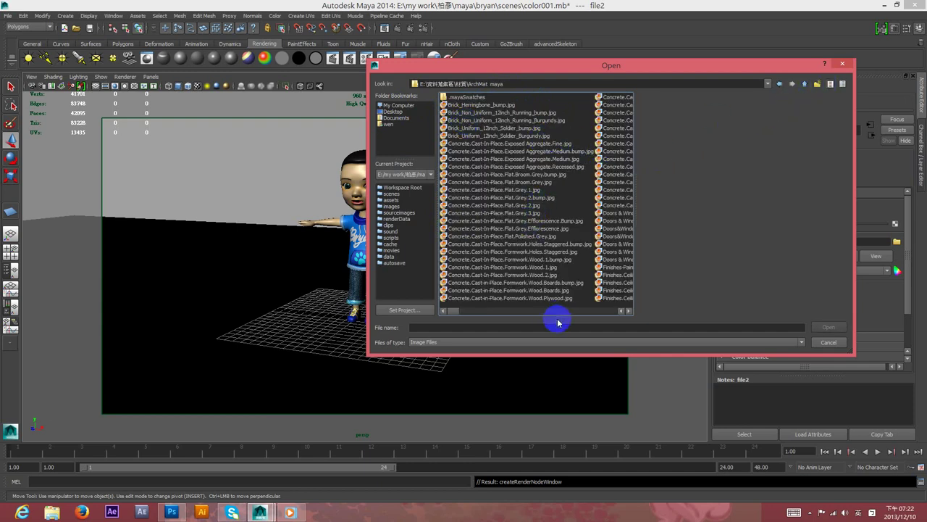
- Load Finishes.Flooring.Bamboo.jpg as the floor's wood texture
{"action": "scroll", "coordinate": [553, 315], "scroll_direction": "down", "scroll_amount": 1}
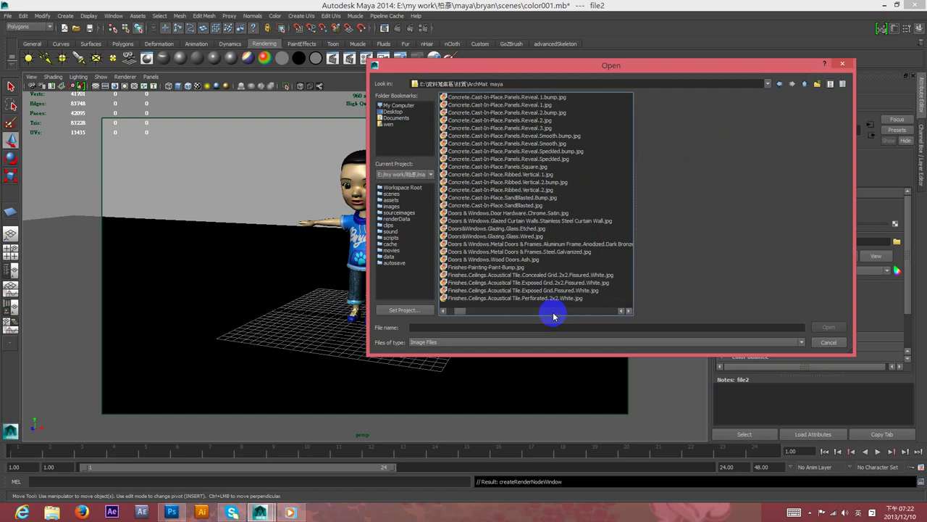
{"action": "scroll", "coordinate": [554, 316], "scroll_direction": "down", "scroll_amount": 1}
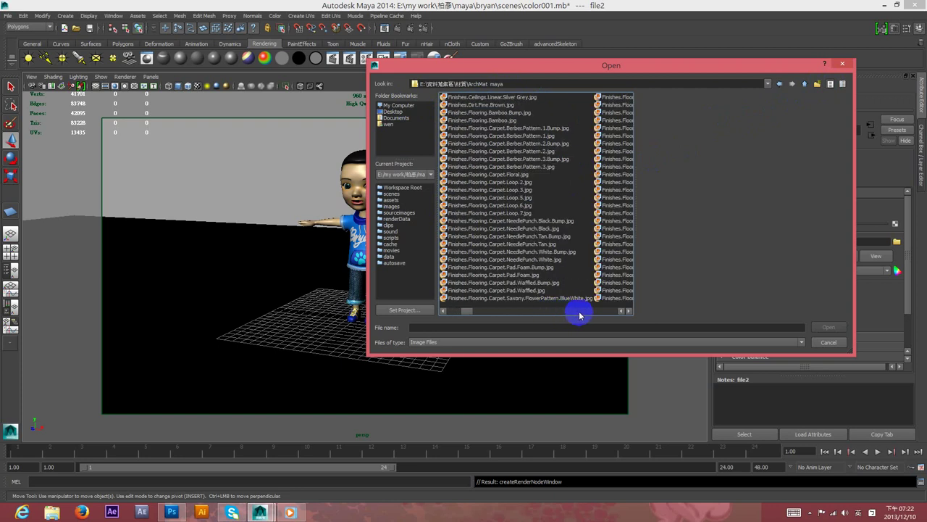
{"action": "left_click", "coordinate": [470, 215]}
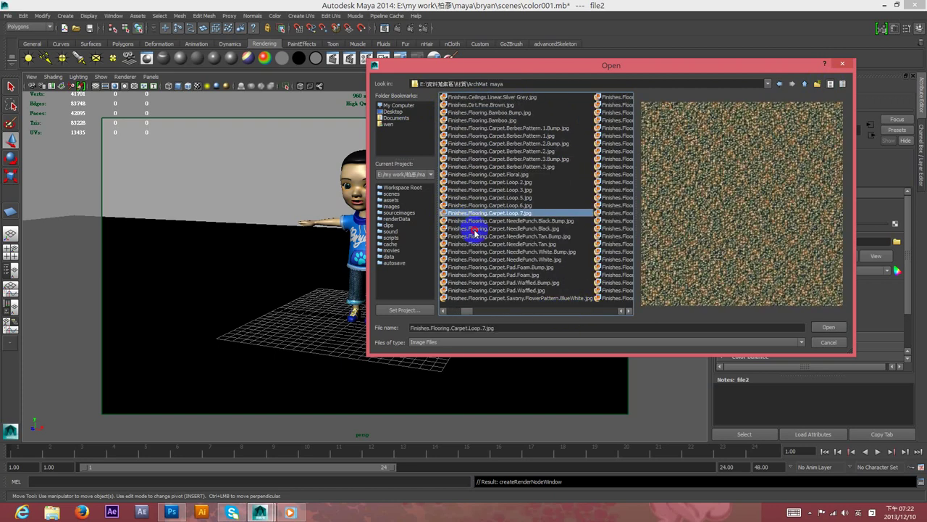
{"action": "left_click", "coordinate": [474, 229]}
{"action": "left_click", "coordinate": [476, 174]}
{"action": "left_click", "coordinate": [476, 150]}
{"action": "left_click", "coordinate": [476, 120]}
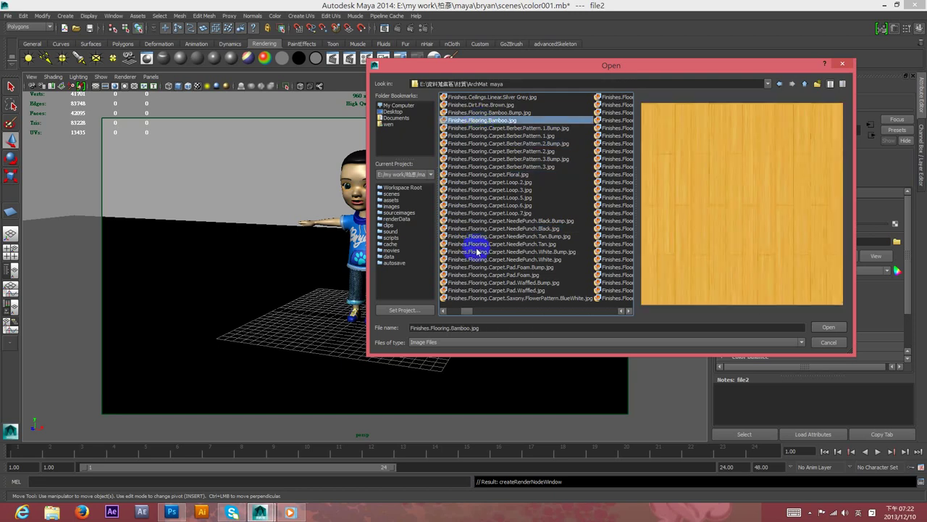
{"action": "left_click", "coordinate": [827, 327]}
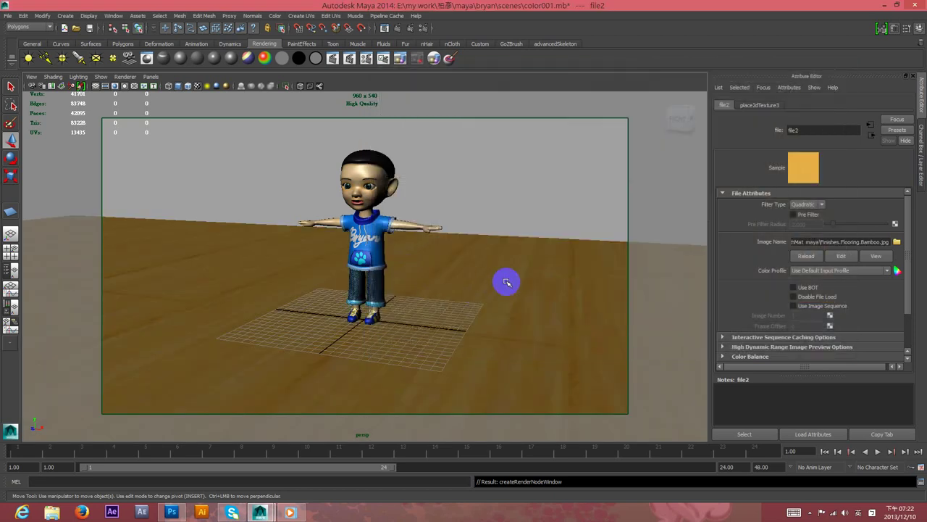
- Test-render the boy on the bamboo floor from a low front angle, then bring up the Create menu's light types
{"action": "left_click_drag", "start_coordinate": [506, 282], "coordinate": [536, 314], "text": "alt"}
{"action": "right_click_drag", "start_coordinate": [491, 331], "coordinate": [489, 350], "text": "alt"}
{"action": "left_click_drag", "start_coordinate": [489, 350], "coordinate": [480, 319], "text": "alt"}
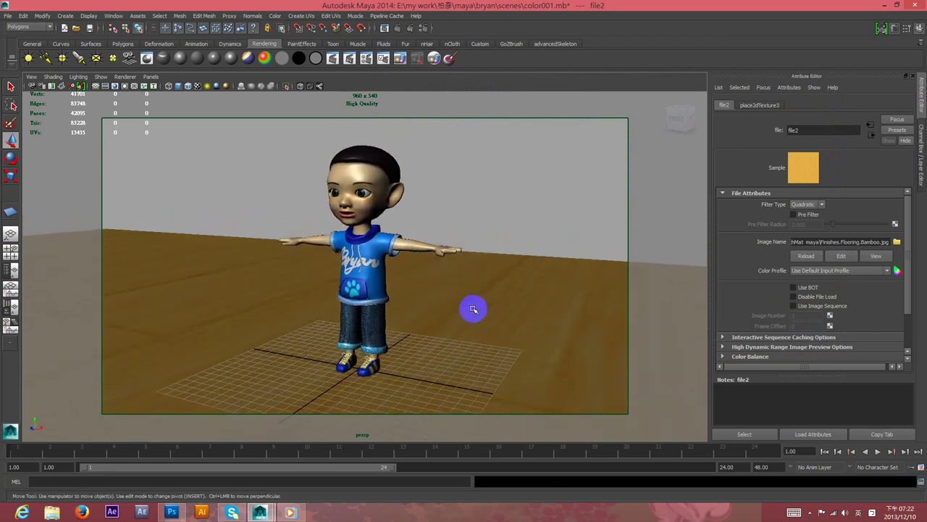
{"action": "left_click", "coordinate": [397, 28]}
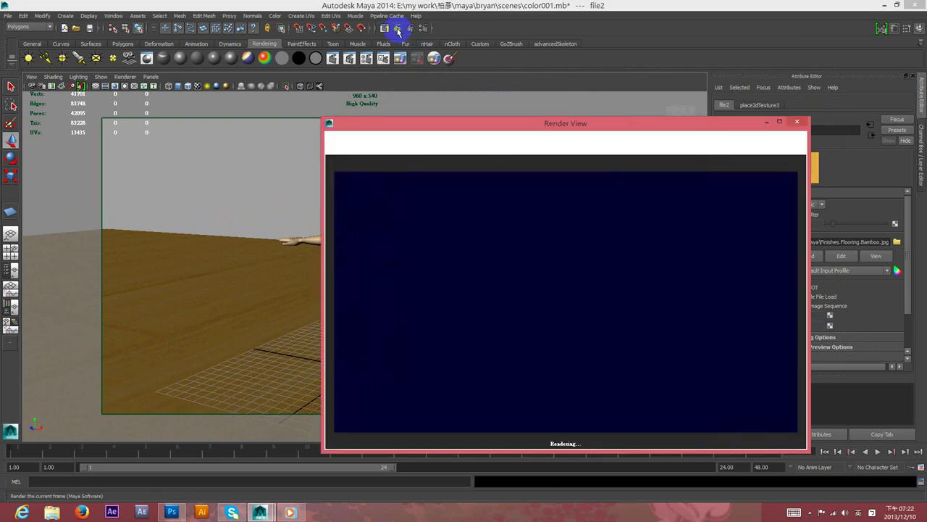
{"action": "left_click", "coordinate": [797, 121]}
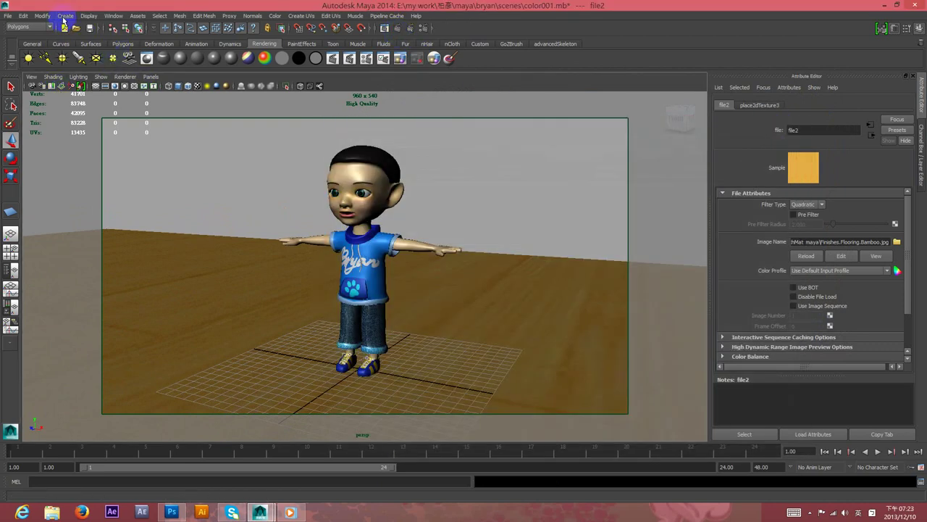
{"action": "left_click", "coordinate": [64, 16]}
{"action": "mouse_move", "coordinate": [74, 58]}
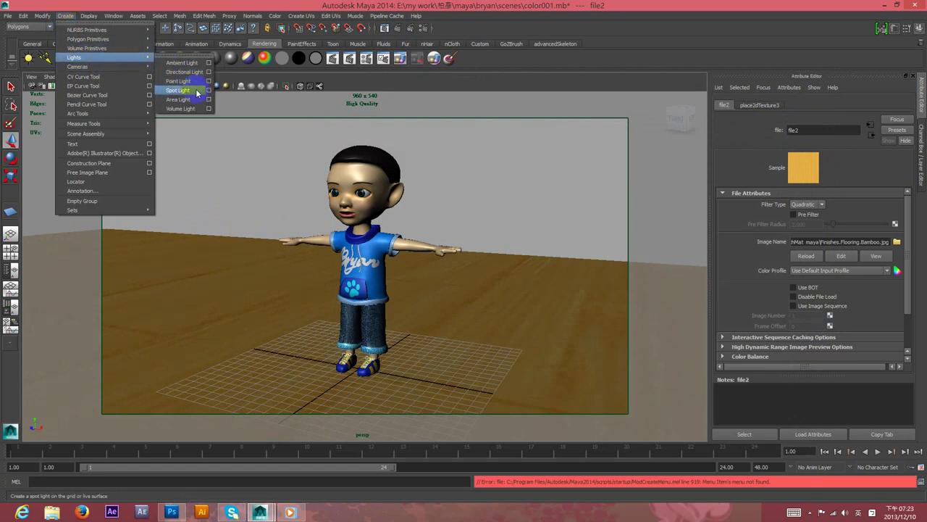
- Create a spotlight and view the scene through spotLight1, dollying the view in
{"action": "left_click", "coordinate": [194, 89]}
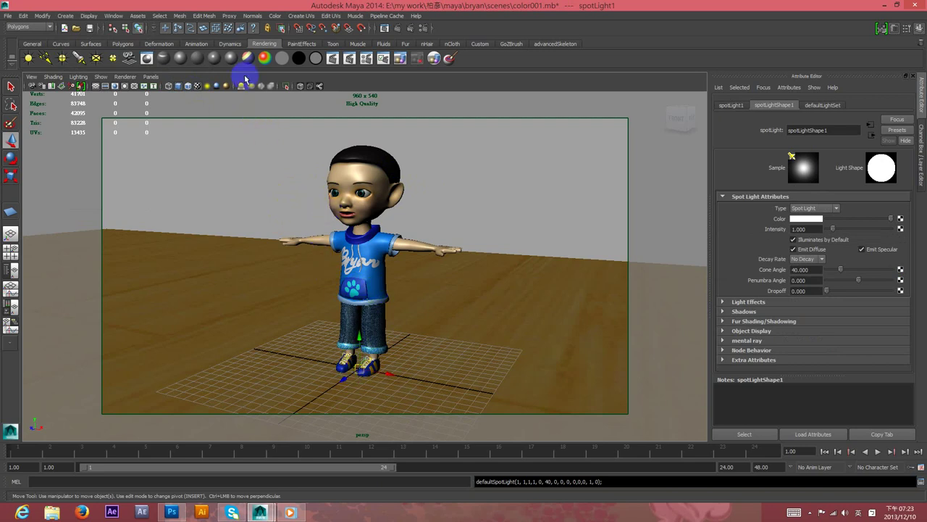
{"action": "left_click", "coordinate": [151, 77]}
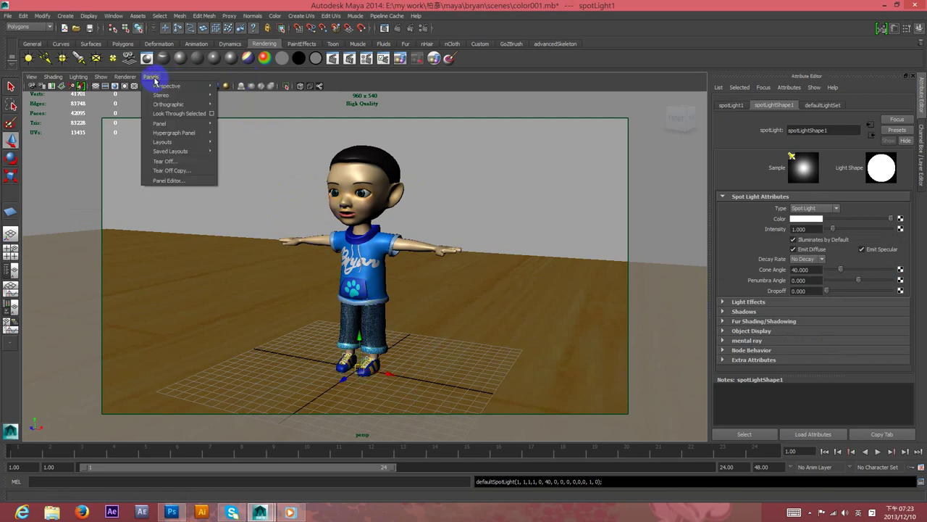
{"action": "left_click", "coordinate": [184, 114]}
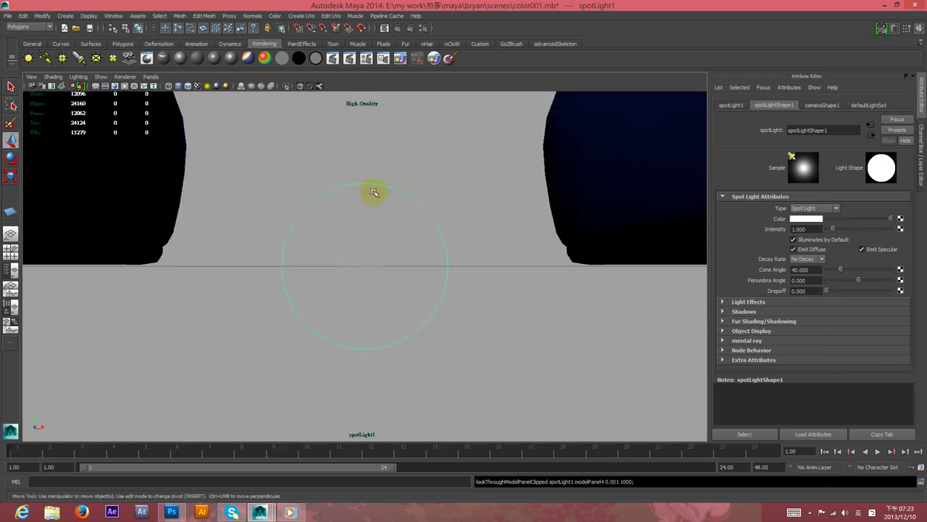
{"action": "scroll", "coordinate": [374, 192], "scroll_direction": "down", "scroll_amount": 2}
{"action": "scroll", "coordinate": [374, 192], "scroll_direction": "down", "scroll_amount": 1}
{"action": "scroll", "coordinate": [392, 199], "scroll_direction": "down", "scroll_amount": 2}
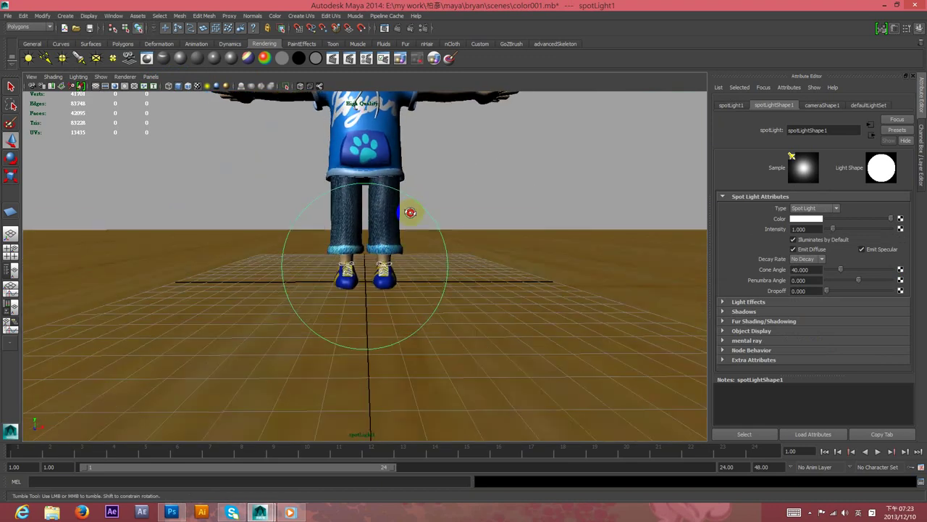
{"action": "scroll", "coordinate": [410, 212], "scroll_direction": "down", "scroll_amount": 1}
{"action": "scroll", "coordinate": [396, 213], "scroll_direction": "down", "scroll_amount": 1}
{"action": "scroll", "coordinate": [408, 216], "scroll_direction": "down", "scroll_amount": 1}
{"action": "scroll", "coordinate": [406, 209], "scroll_direction": "down", "scroll_amount": 1}
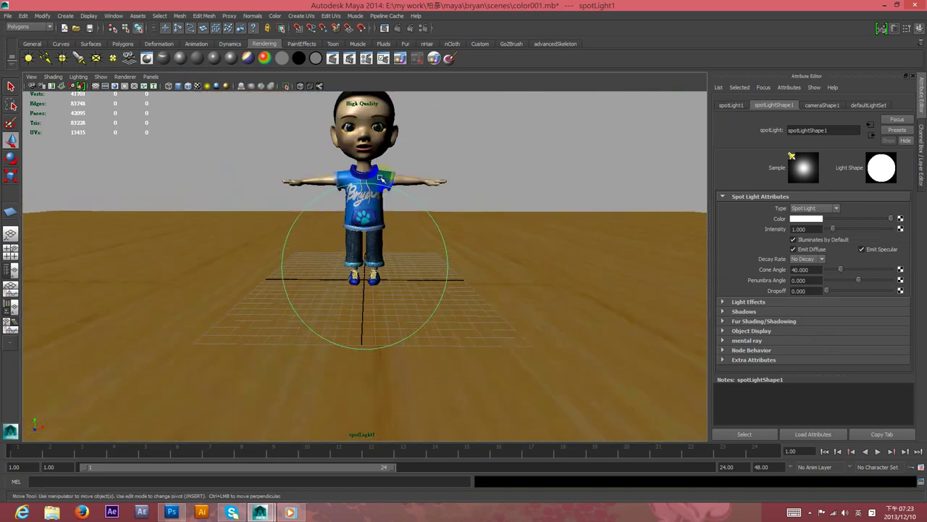
{"action": "scroll", "coordinate": [379, 176], "scroll_direction": "down", "scroll_amount": 2}
{"action": "scroll", "coordinate": [378, 181], "scroll_direction": "down", "scroll_amount": 1}
{"action": "scroll", "coordinate": [377, 182], "scroll_direction": "down", "scroll_amount": 1}
{"action": "scroll", "coordinate": [376, 184], "scroll_direction": "down", "scroll_amount": 1}
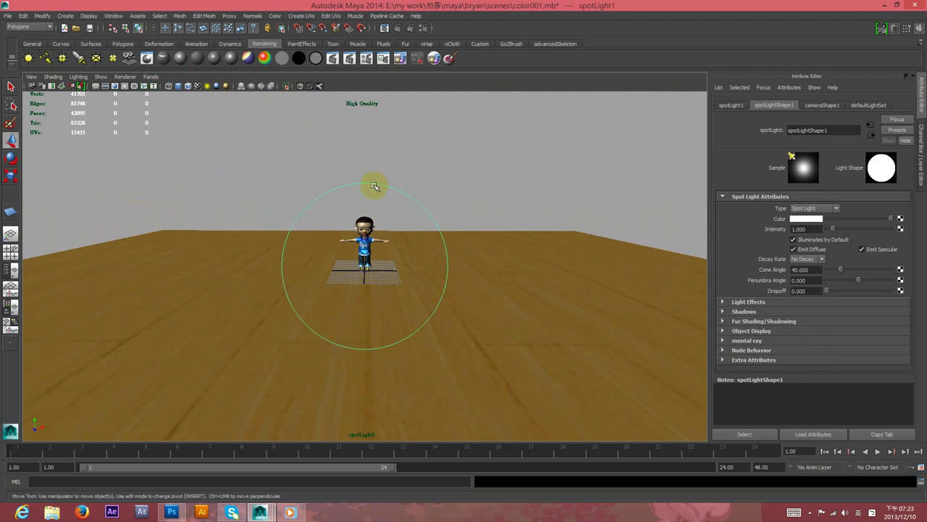
- Aim spotLight1 down at the boy, centre him, and widen its cone angle to 46.018
{"action": "left_click_drag", "start_coordinate": [374, 186], "coordinate": [389, 213], "text": "alt"}
{"action": "mouse_move", "coordinate": [389, 213]}
{"action": "right_mouse_down", "text": "alt"}
{"action": "mouse_move", "coordinate": [391, 234]}
{"action": "mouse_move", "coordinate": [388, 215]}
{"action": "right_mouse_up", "text": "alt"}
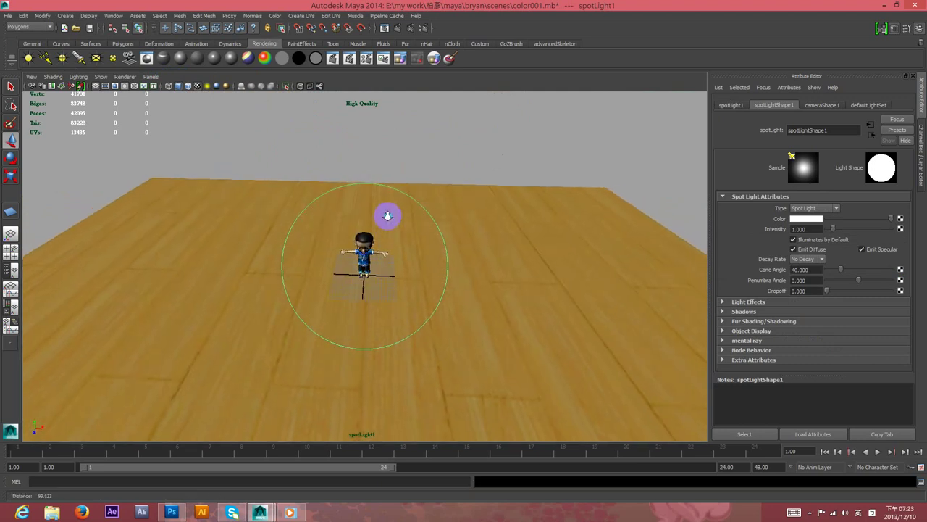
{"action": "mouse_move", "coordinate": [389, 208]}
{"action": "middle_mouse_down", "text": "alt"}
{"action": "mouse_move", "coordinate": [385, 186]}
{"action": "mouse_move", "coordinate": [399, 207]}
{"action": "middle_mouse_up", "text": "alt"}
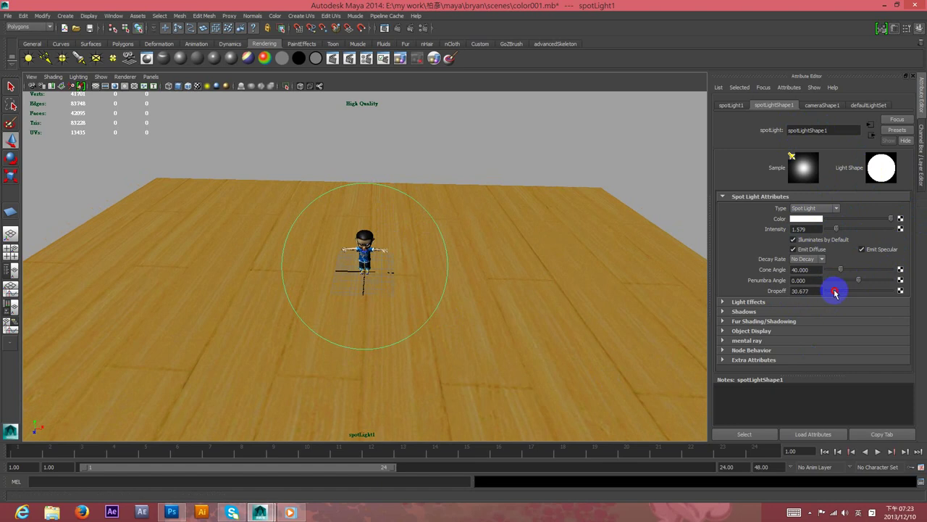
{"action": "left_click_drag", "start_coordinate": [840, 269], "coordinate": [842, 269]}
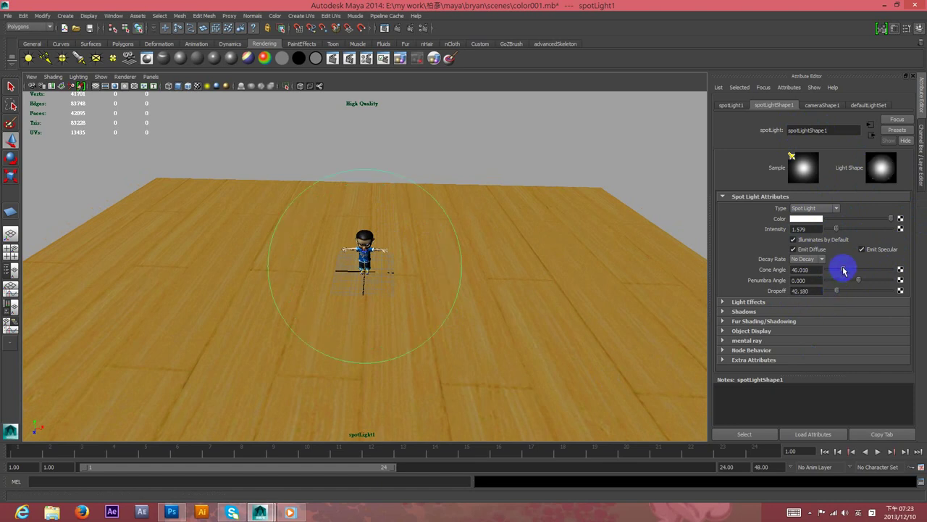
- Give spotLight1 depth-map shadows at 1024 resolution
{"action": "left_click", "coordinate": [763, 312]}
{"action": "left_click_drag", "start_coordinate": [905, 251], "coordinate": [911, 269]}
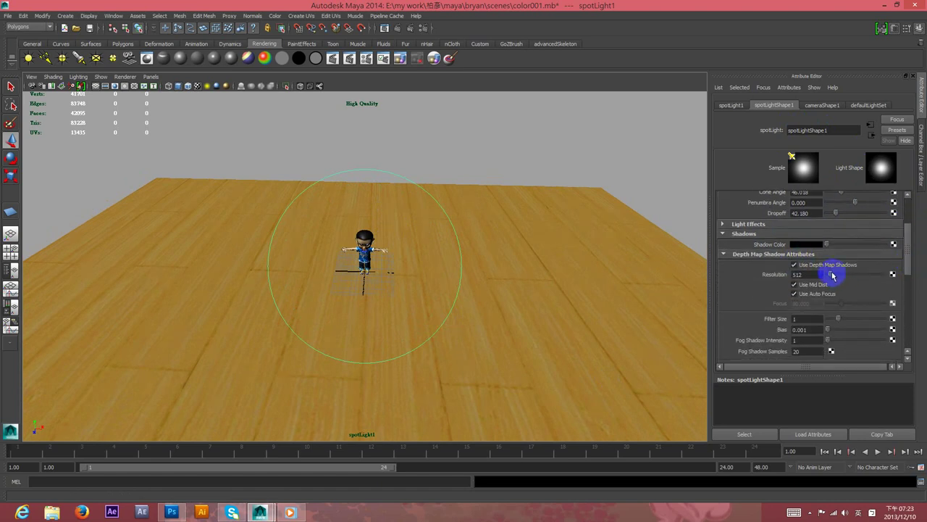
{"action": "left_click_drag", "start_coordinate": [839, 276], "coordinate": [819, 275]}
{"action": "type", "text": "1024"}
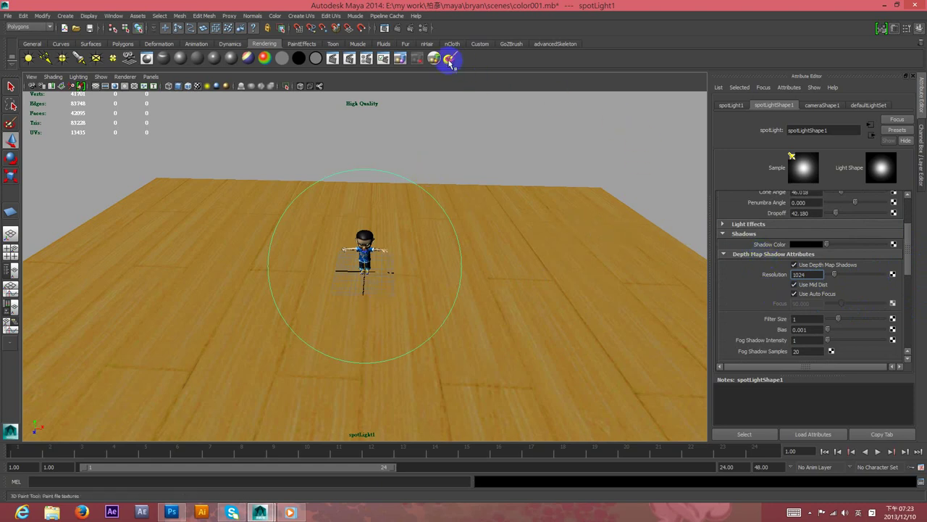
- Return the viewport to the persp camera and render a test frame
{"action": "left_click", "coordinate": [151, 77]}
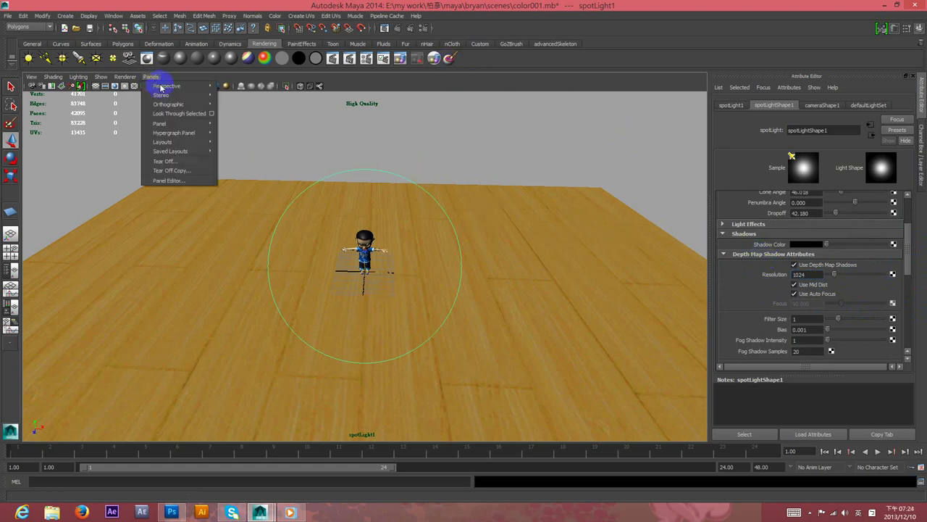
{"action": "left_click", "coordinate": [233, 95]}
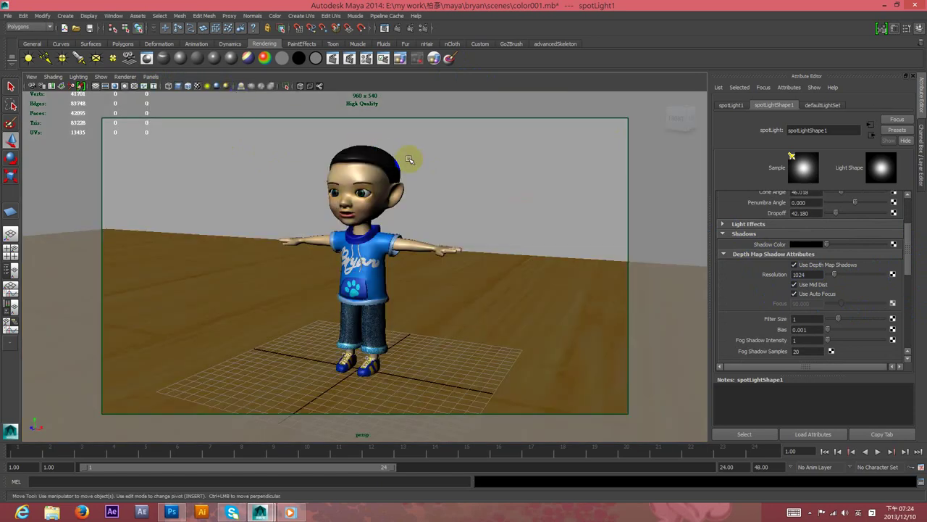
{"action": "left_click", "coordinate": [396, 29]}
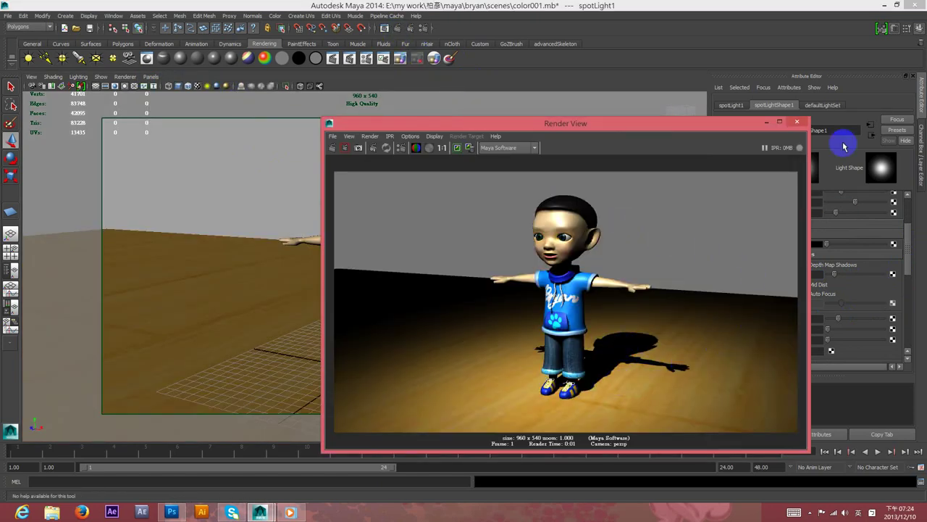
{"action": "left_click", "coordinate": [795, 124]}
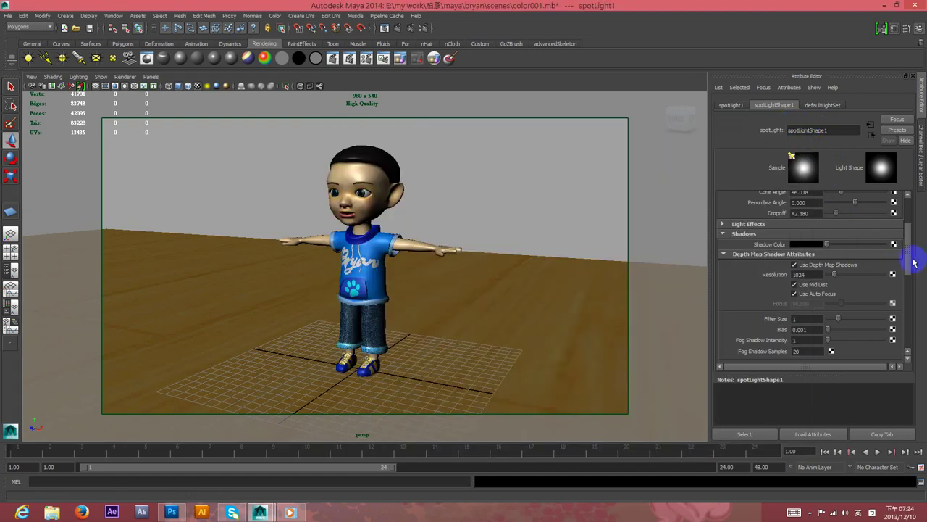
- Set spotLight1 cone 34.793, penumbra 3.782, dropoff 77.143, then render another test frame
{"action": "left_click_drag", "start_coordinate": [909, 263], "coordinate": [908, 239]}
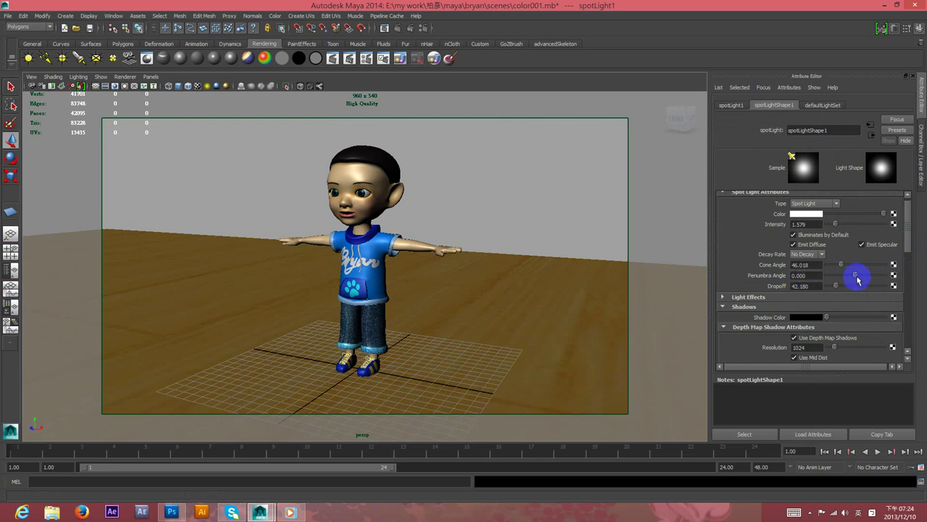
{"action": "left_click_drag", "start_coordinate": [868, 275], "coordinate": [847, 264]}
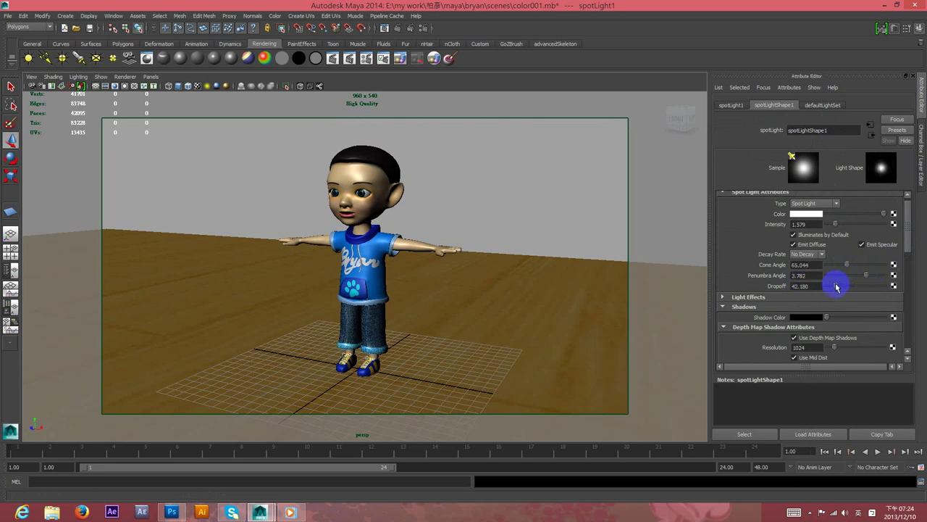
{"action": "left_click", "coordinate": [844, 285]}
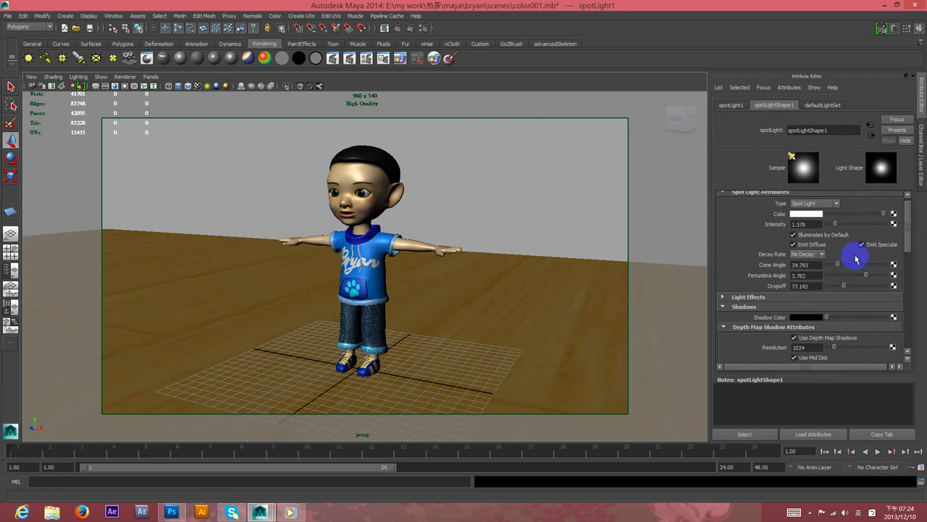
{"action": "left_click", "coordinate": [399, 29]}
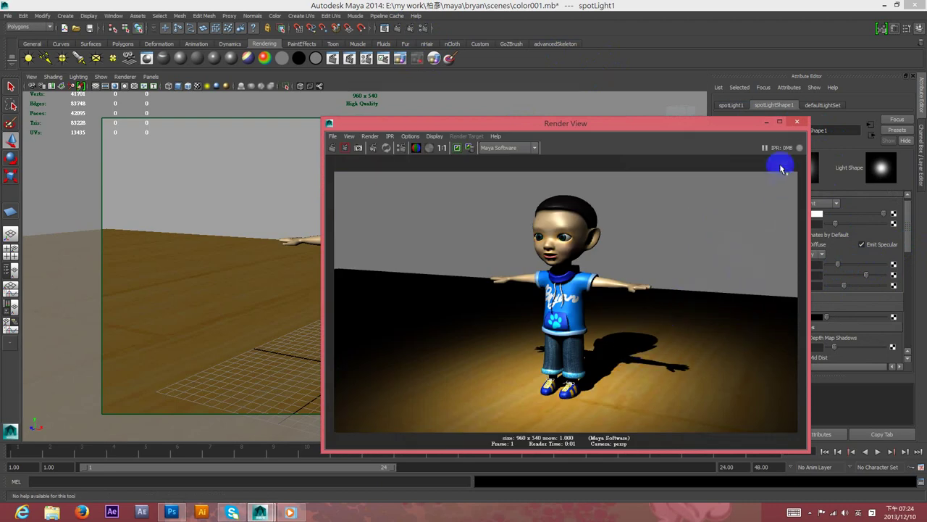
{"action": "left_click", "coordinate": [797, 122]}
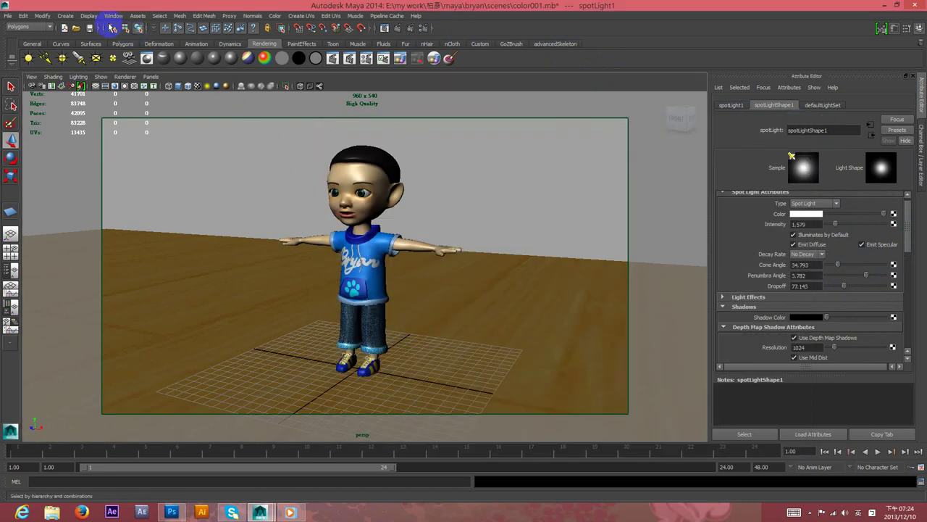
{"action": "left_click", "coordinate": [65, 15]}
{"action": "mouse_move", "coordinate": [84, 58]}
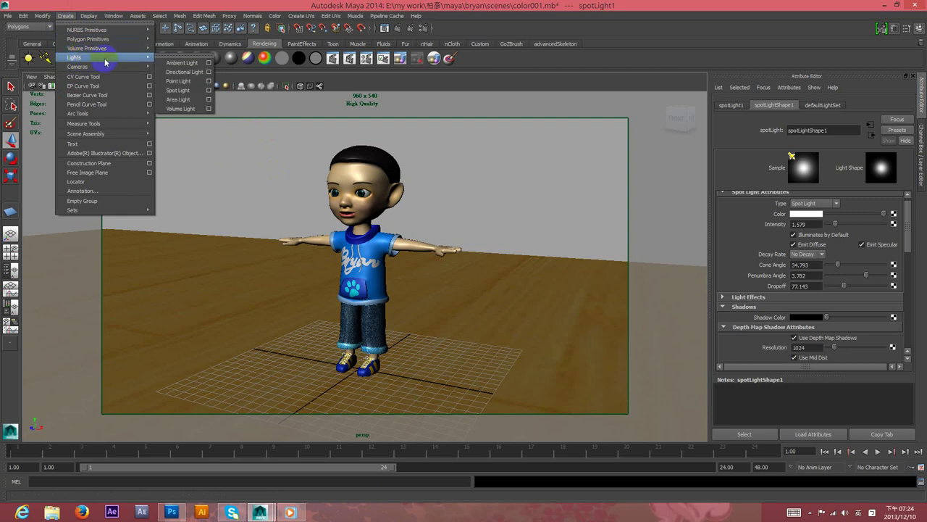
- Add spotLight2 and look through it, tilting its view down onto the boy
{"action": "left_click", "coordinate": [180, 90]}
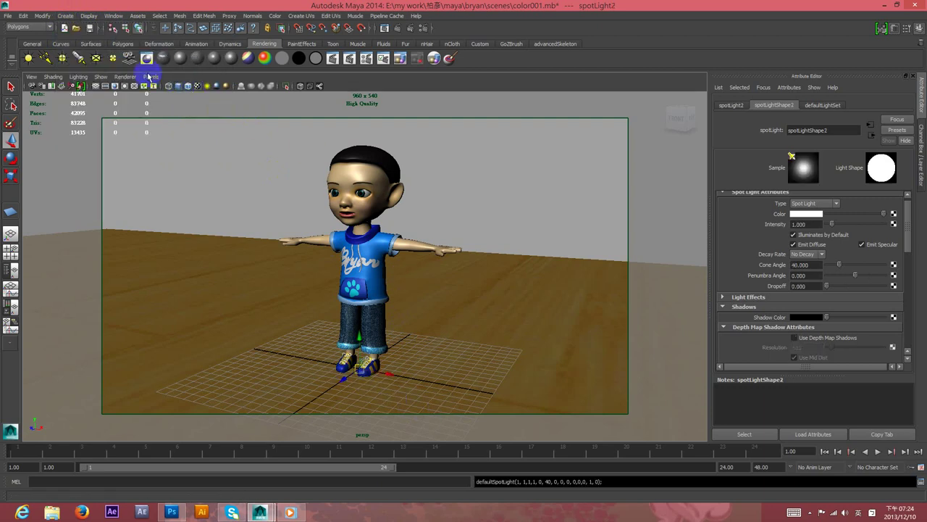
{"action": "left_click", "coordinate": [150, 76]}
{"action": "left_click", "coordinate": [174, 111]}
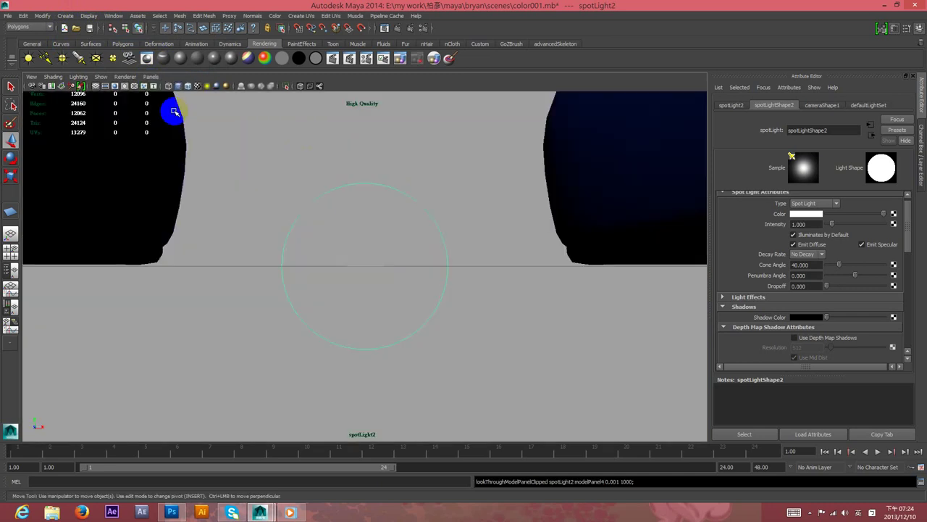
{"action": "scroll", "coordinate": [410, 242], "scroll_direction": "down", "scroll_amount": 3}
{"action": "scroll", "coordinate": [410, 228], "scroll_direction": "down", "scroll_amount": 3}
{"action": "mouse_move", "coordinate": [425, 230]}
{"action": "left_mouse_down", "text": "alt"}
{"action": "mouse_move", "coordinate": [451, 240]}
{"action": "mouse_move", "coordinate": [422, 224]}
{"action": "mouse_move", "coordinate": [384, 272]}
{"action": "mouse_move", "coordinate": [427, 265]}
{"action": "mouse_move", "coordinate": [441, 275]}
{"action": "left_mouse_up", "text": "alt"}
{"action": "scroll", "coordinate": [392, 265], "scroll_direction": "down", "scroll_amount": 1}
{"action": "scroll", "coordinate": [392, 267], "scroll_direction": "down", "scroll_amount": 3}
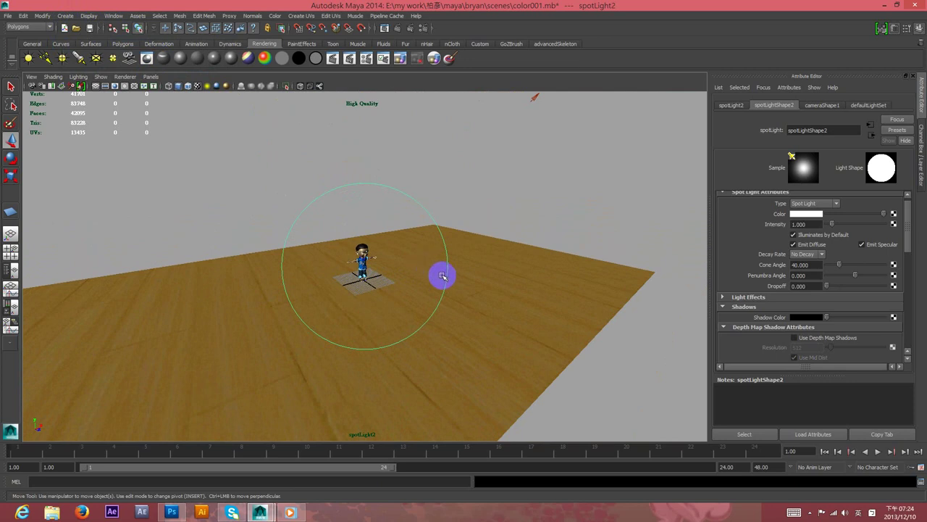
- Raise spotLight2's dropoff, lower its intensity to 0.504, and enable depth map shadows
{"action": "left_click_drag", "start_coordinate": [835, 287], "coordinate": [838, 287]}
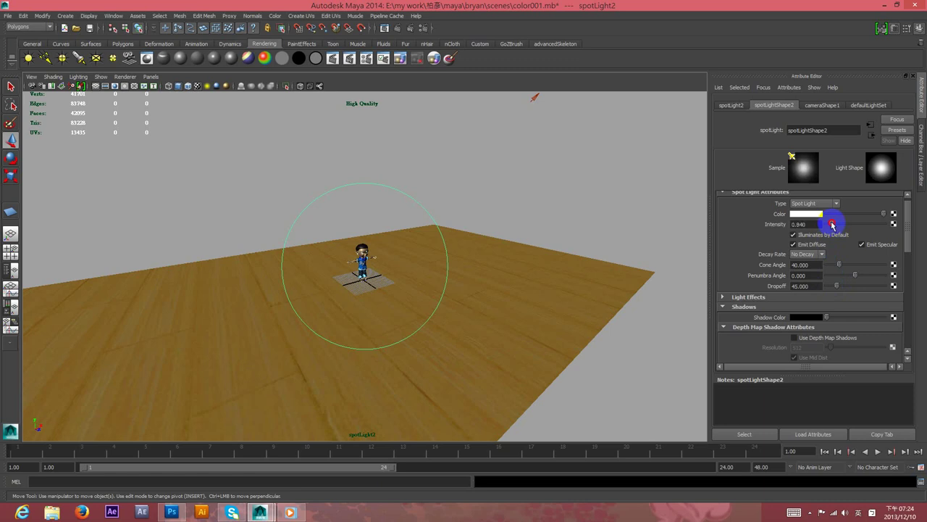
{"action": "left_click_drag", "start_coordinate": [833, 224], "coordinate": [826, 221]}
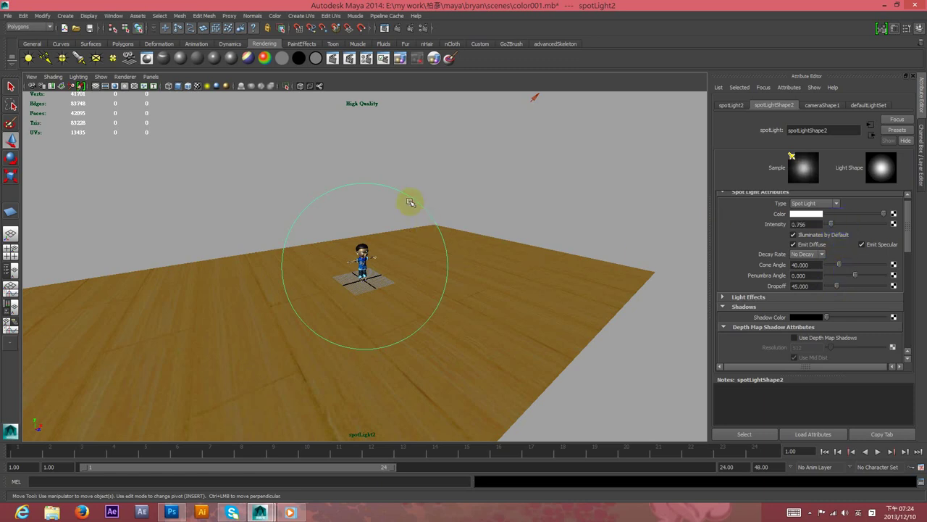
{"action": "left_click", "coordinate": [151, 77]}
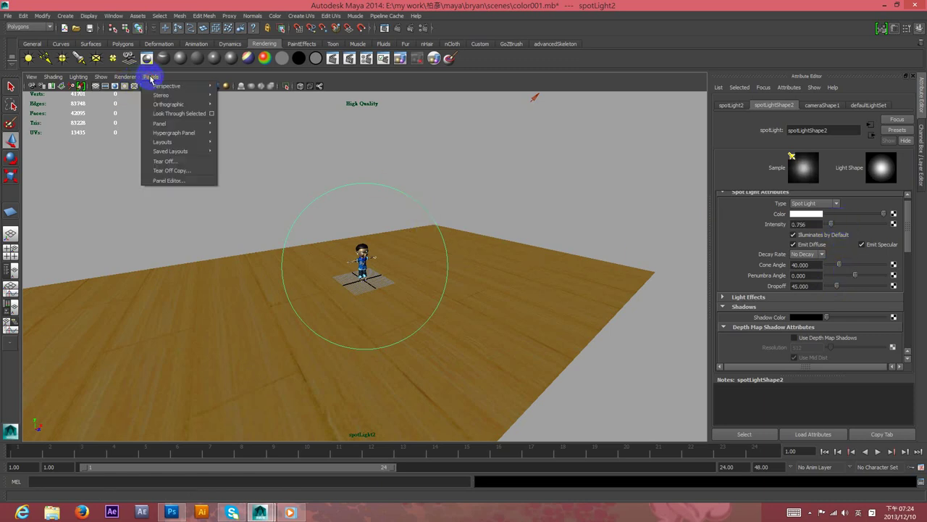
{"action": "left_click_drag", "start_coordinate": [905, 245], "coordinate": [914, 340]}
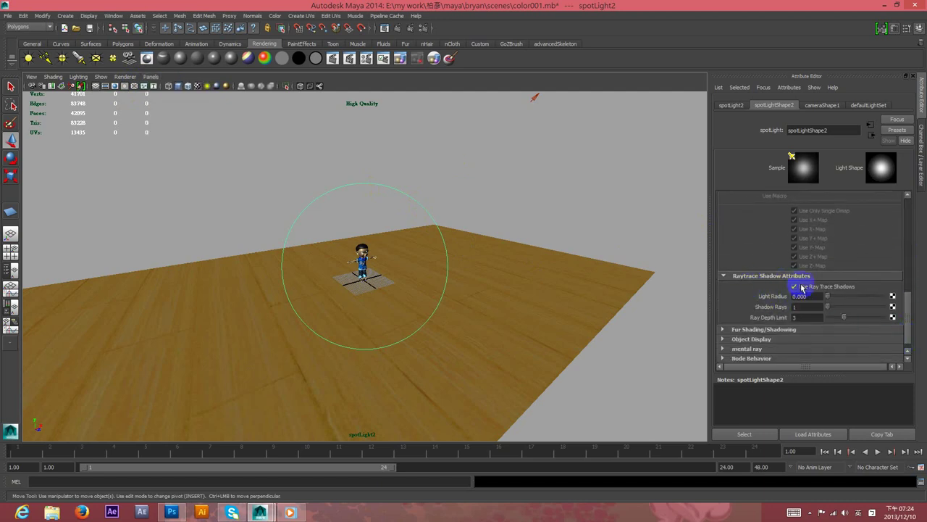
{"action": "left_click_drag", "start_coordinate": [904, 312], "coordinate": [805, 257]}
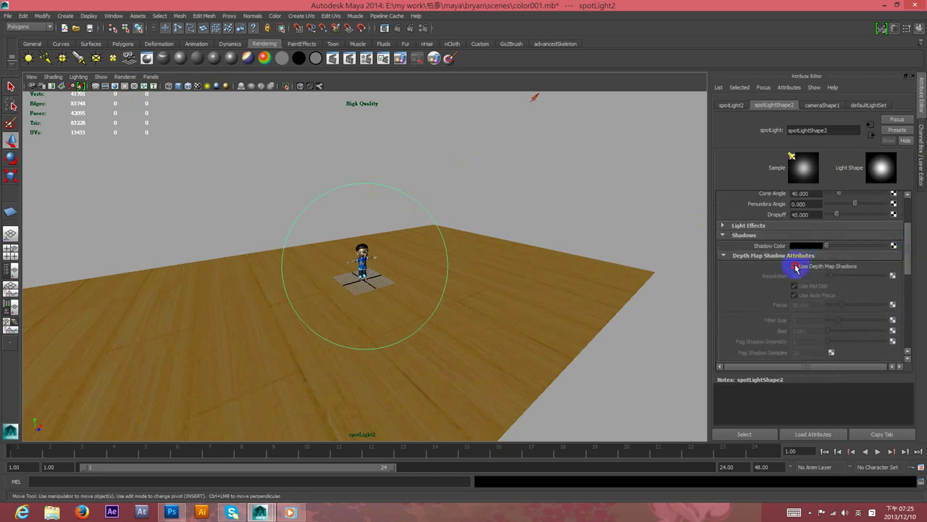
{"action": "left_click", "coordinate": [796, 266]}
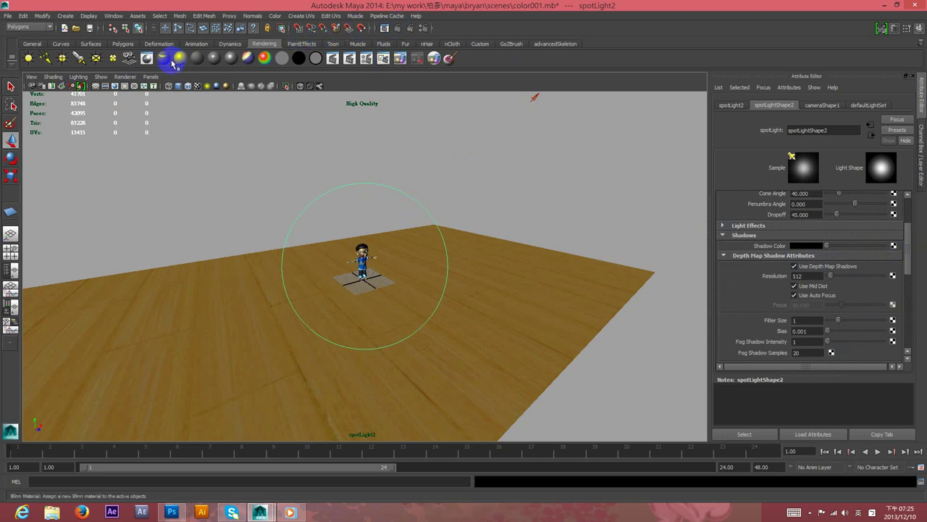
- Switch back to the persp camera and test-render the scene with both lights
{"action": "left_click", "coordinate": [151, 76]}
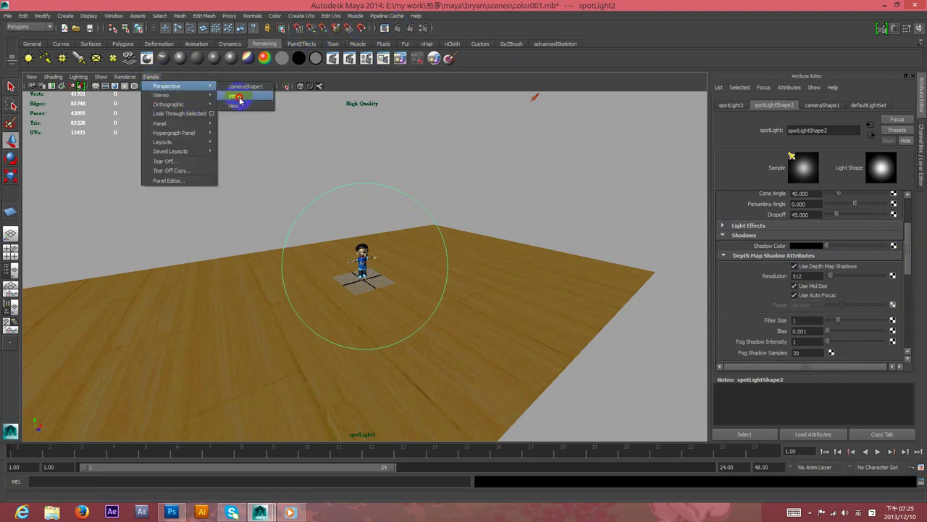
{"action": "left_click", "coordinate": [239, 100]}
{"action": "left_click", "coordinate": [398, 30]}
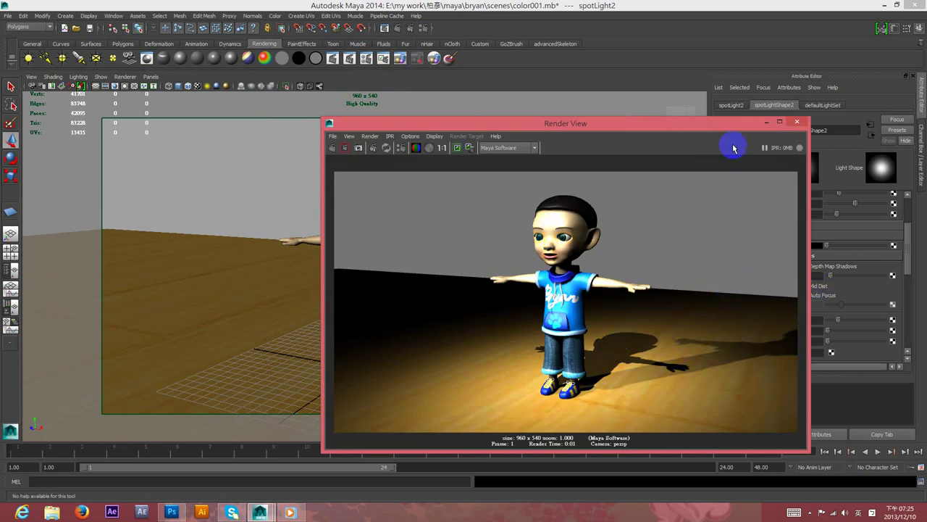
{"action": "left_click", "coordinate": [797, 122]}
- Move the perspective view close to the boy and render again to check the floor shadow
{"action": "scroll", "coordinate": [366, 191], "scroll_direction": "down", "scroll_amount": 5}
{"action": "scroll", "coordinate": [366, 192], "scroll_direction": "down", "scroll_amount": 3}
{"action": "mouse_move", "coordinate": [350, 214]}
{"action": "left_mouse_down", "text": "alt"}
{"action": "mouse_move", "coordinate": [321, 211]}
{"action": "mouse_move", "coordinate": [326, 227]}
{"action": "mouse_move", "coordinate": [354, 216]}
{"action": "left_mouse_up", "text": "alt"}
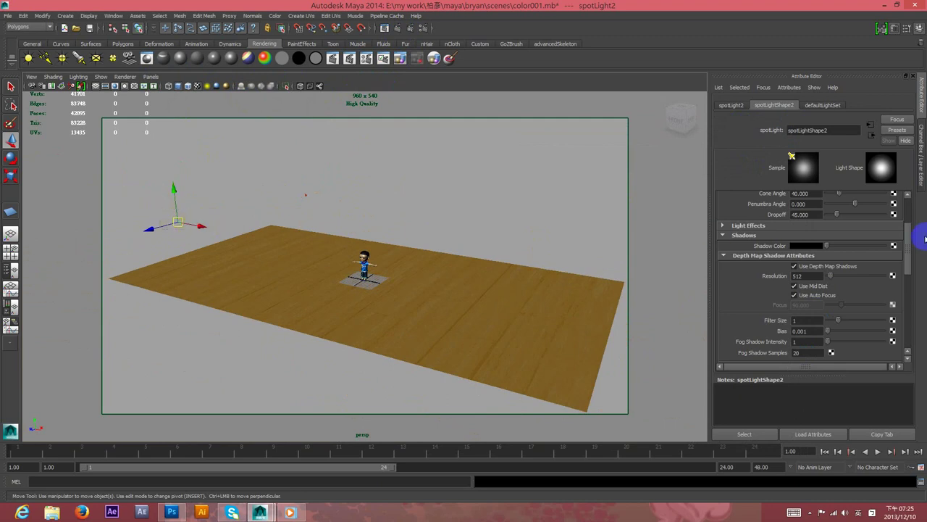
{"action": "left_click_drag", "start_coordinate": [907, 249], "coordinate": [907, 222]}
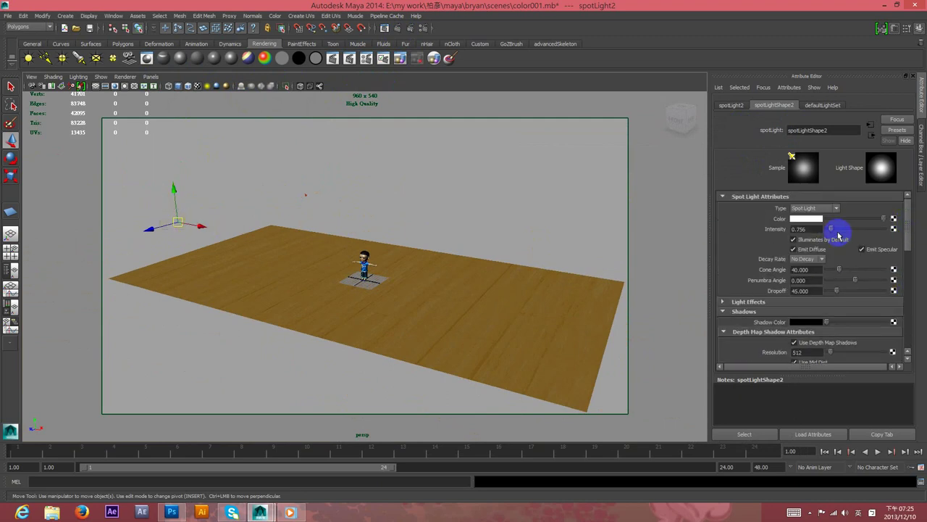
{"action": "right_click_drag", "start_coordinate": [319, 277], "coordinate": [425, 319], "text": "alt"}
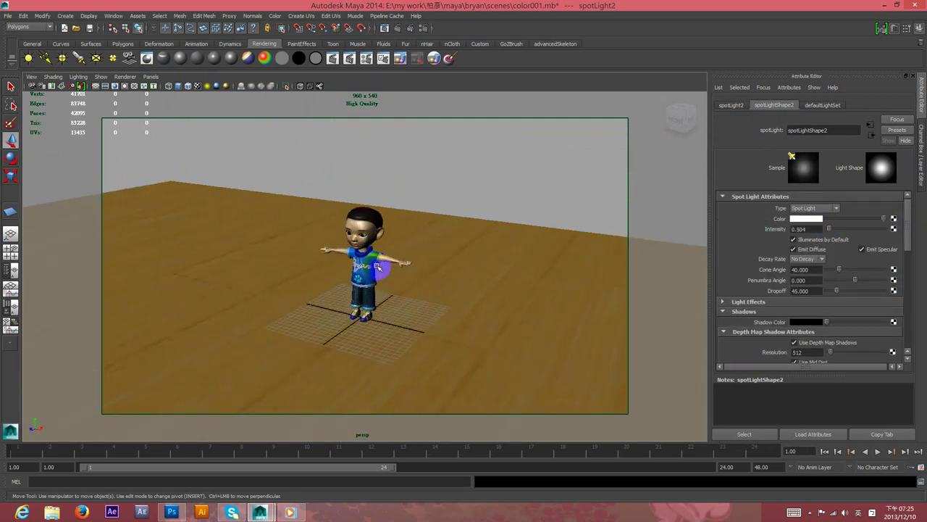
{"action": "left_click", "coordinate": [397, 28]}
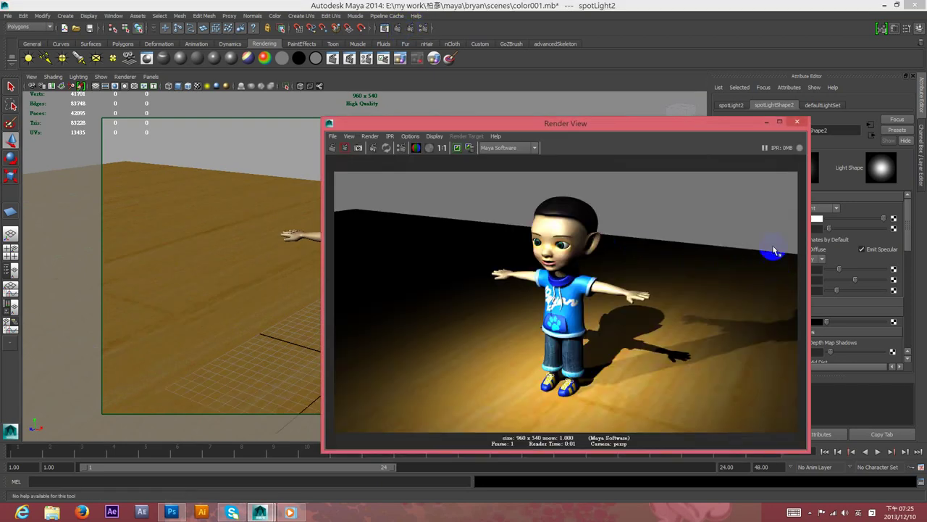
{"action": "left_click", "coordinate": [797, 122]}
- Create spotLight3 and look through it to aim it down at the boy, centred
{"action": "left_click", "coordinate": [65, 15]}
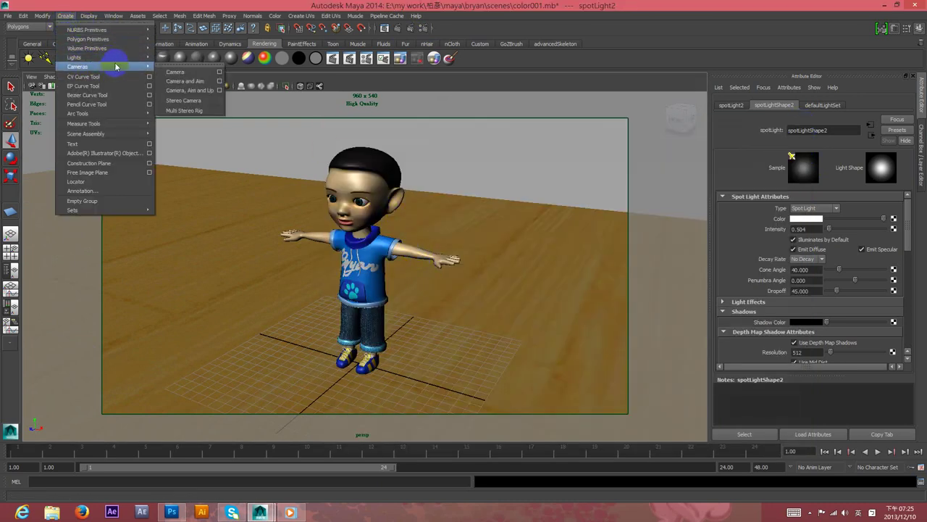
{"action": "left_click", "coordinate": [179, 90]}
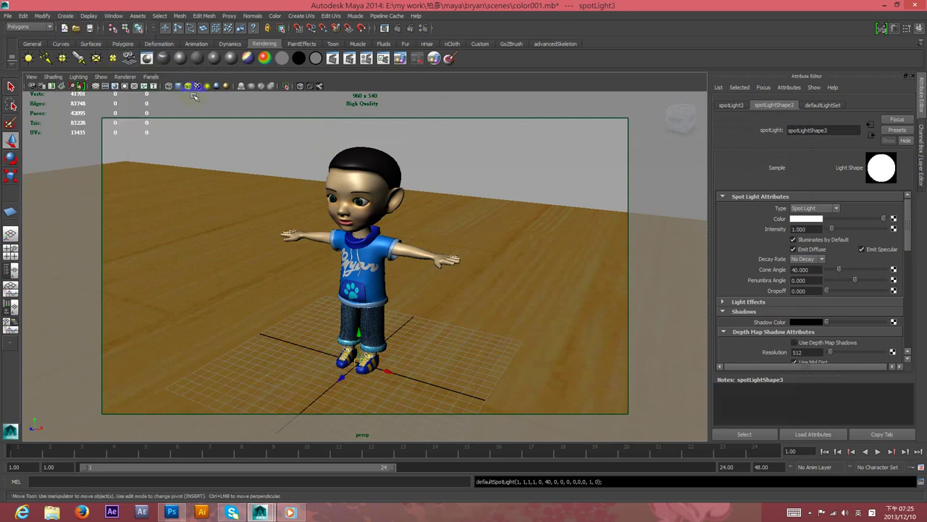
{"action": "left_click", "coordinate": [151, 76]}
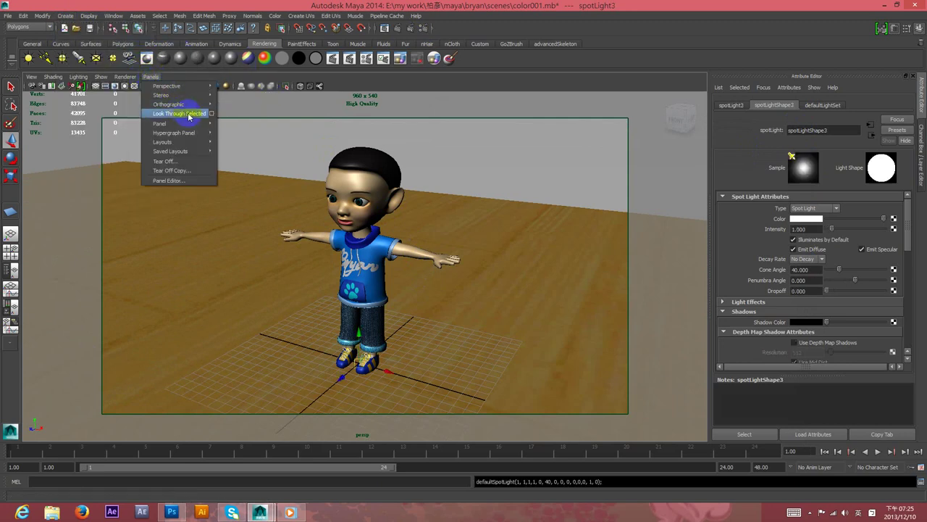
{"action": "left_click", "coordinate": [188, 113]}
{"action": "scroll", "coordinate": [472, 273], "scroll_direction": "down", "scroll_amount": 3}
{"action": "scroll", "coordinate": [466, 271], "scroll_direction": "down", "scroll_amount": 3}
{"action": "left_click_drag", "start_coordinate": [466, 271], "coordinate": [472, 307], "text": "alt"}
{"action": "scroll", "coordinate": [468, 296], "scroll_direction": "down", "scroll_amount": 2}
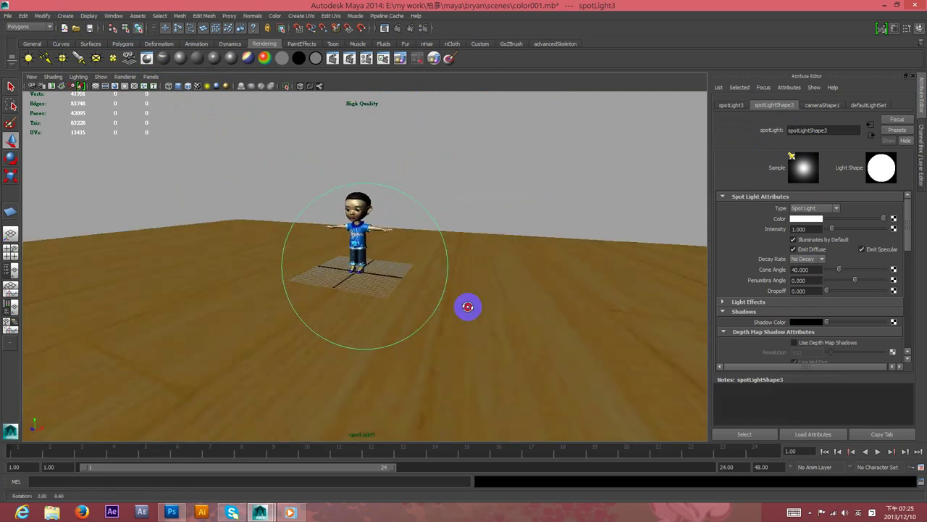
{"action": "scroll", "coordinate": [473, 307], "scroll_direction": "down", "scroll_amount": 1}
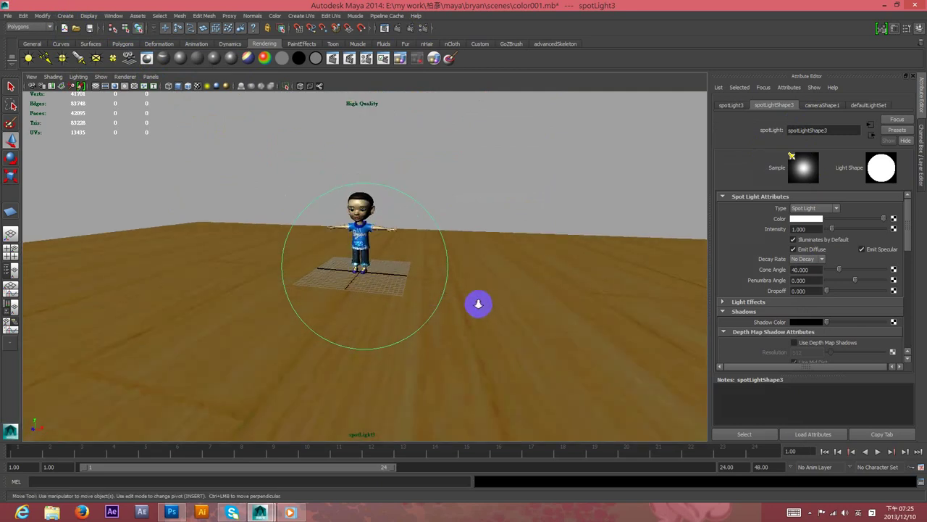
{"action": "scroll", "coordinate": [472, 303], "scroll_direction": "down", "scroll_amount": 3}
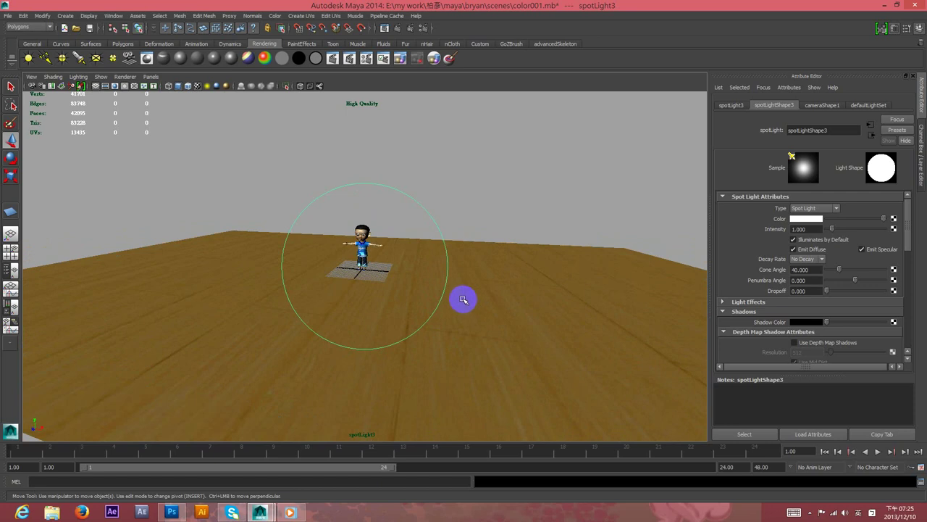
{"action": "middle_click_drag", "start_coordinate": [427, 279], "coordinate": [436, 294], "text": "alt"}
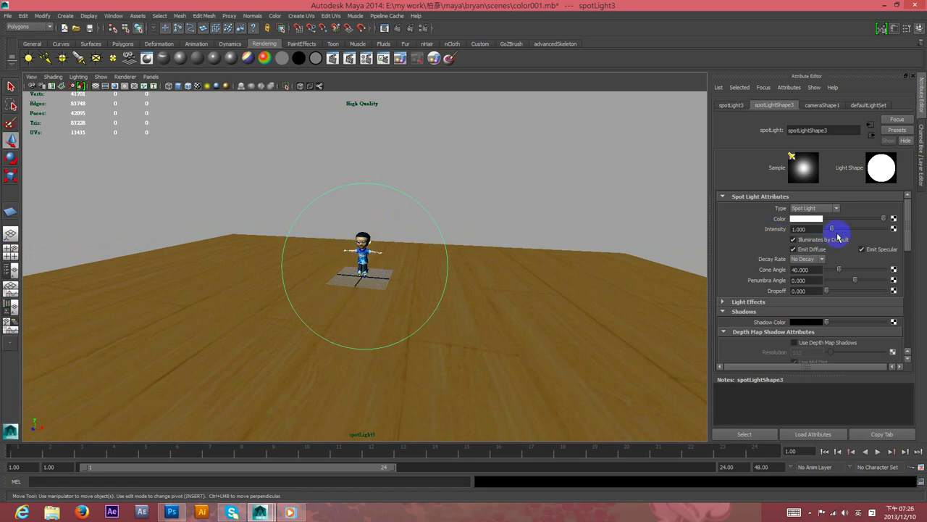
- Set spotLight3 intensity 0.420 and dropoff 36.429, enable depth map shadows, return to persp
{"action": "left_click_drag", "start_coordinate": [833, 230], "coordinate": [831, 232]}
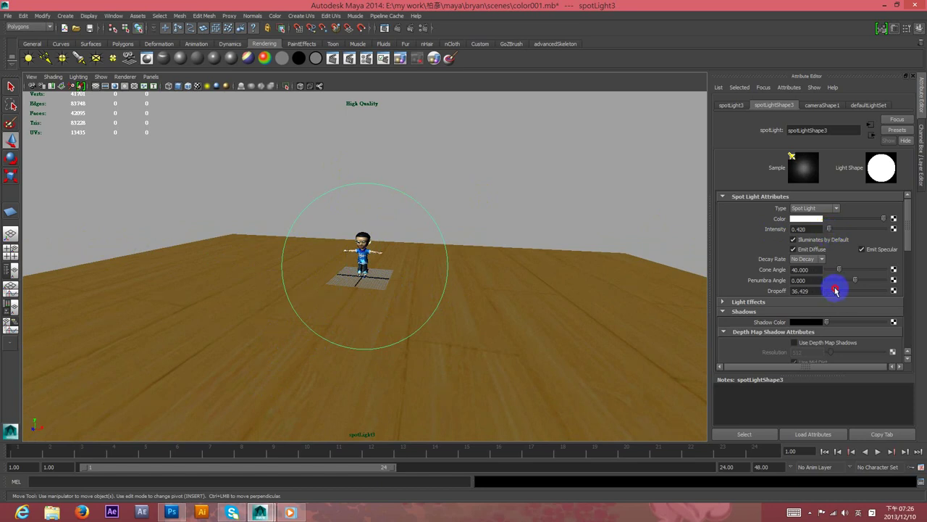
{"action": "left_click_drag", "start_coordinate": [907, 244], "coordinate": [907, 265]}
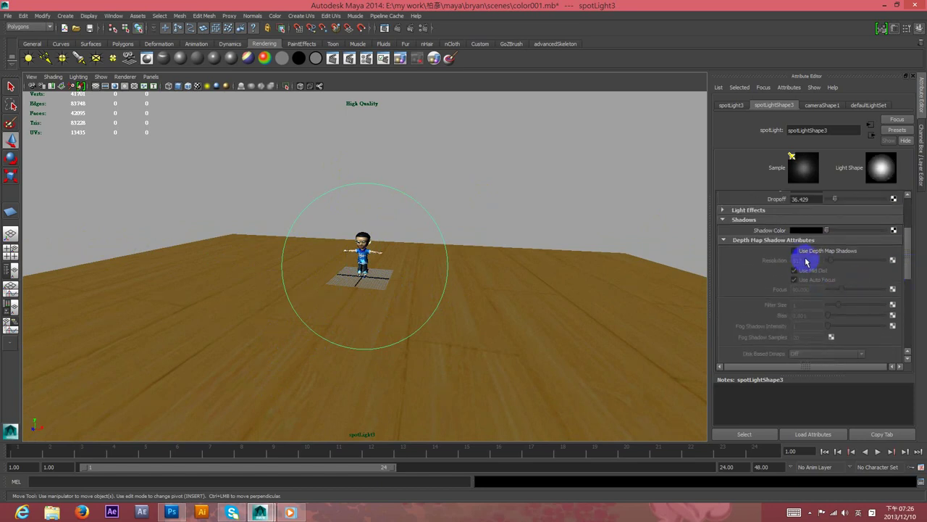
{"action": "left_click", "coordinate": [795, 251]}
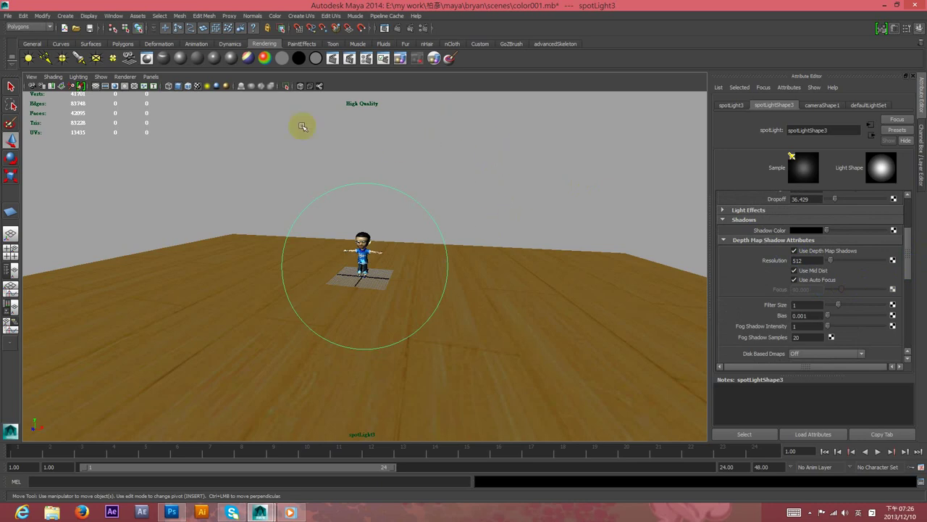
{"action": "left_click", "coordinate": [154, 77]}
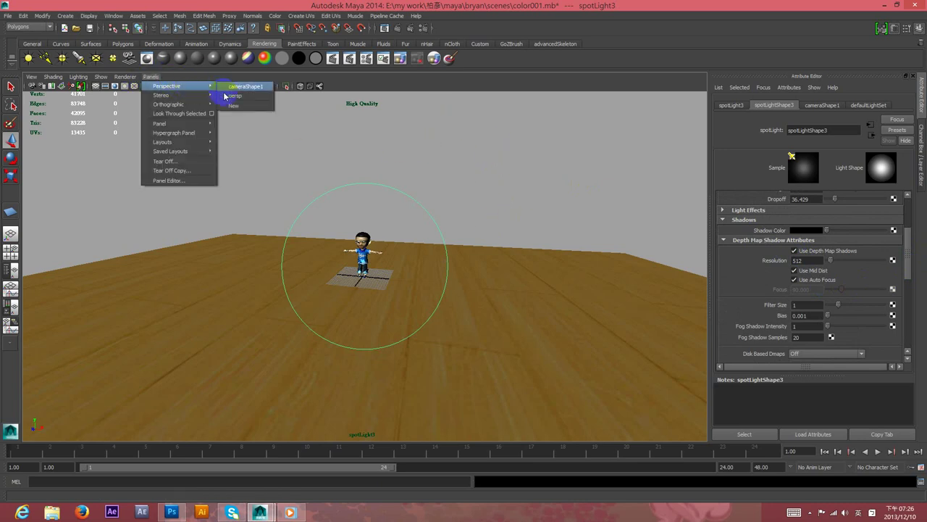
{"action": "left_click", "coordinate": [232, 89]}
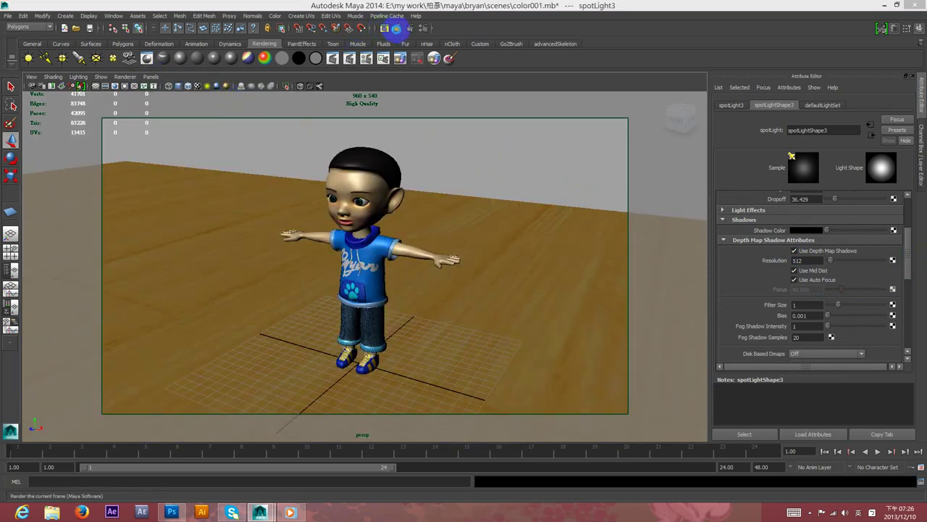
{"action": "left_click", "coordinate": [384, 28]}
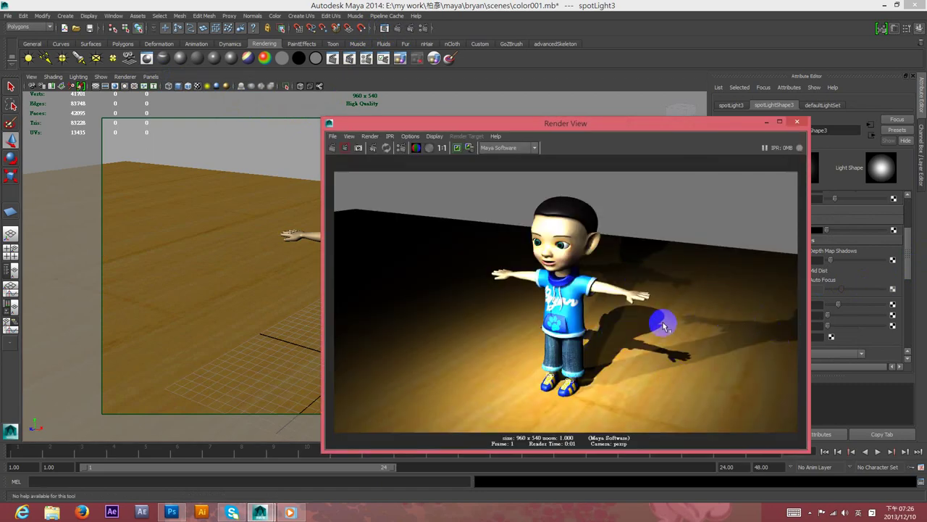
{"action": "left_click", "coordinate": [797, 122]}
{"action": "left_click_drag", "start_coordinate": [631, 190], "coordinate": [492, 296], "text": "alt"}
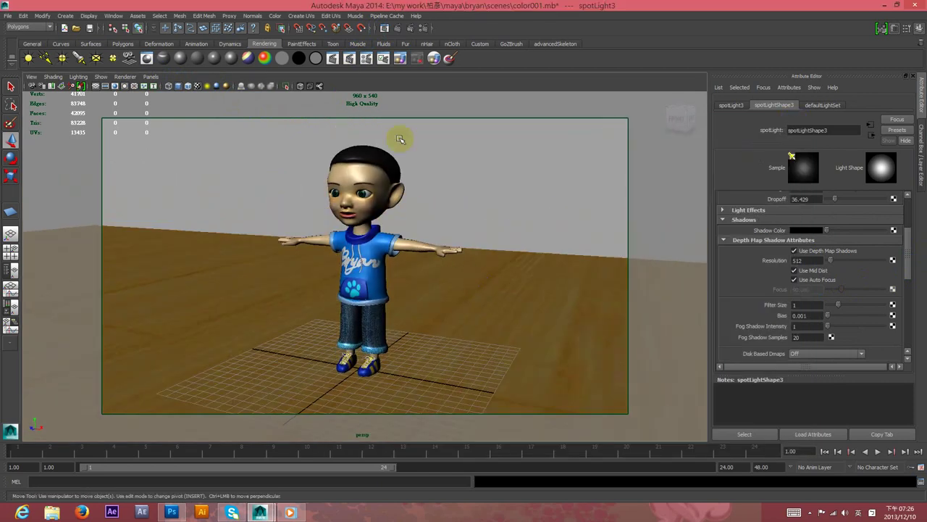
{"action": "left_click", "coordinate": [396, 32]}
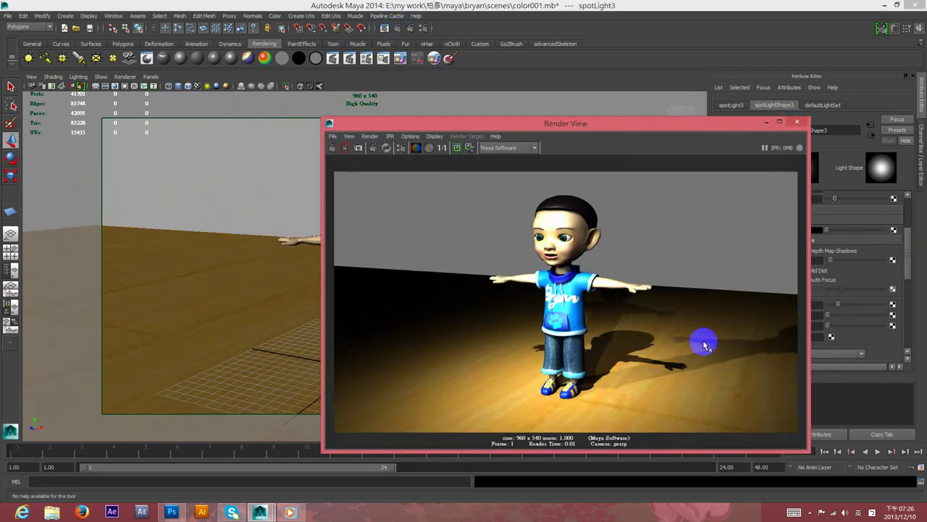
{"action": "left_click", "coordinate": [797, 122]}
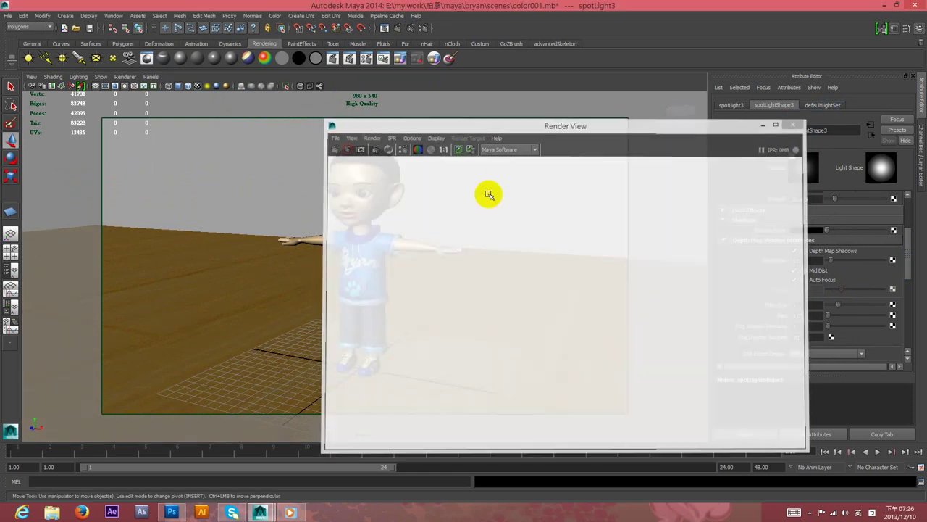
{"action": "scroll", "coordinate": [339, 218], "scroll_direction": "down", "scroll_amount": 5}
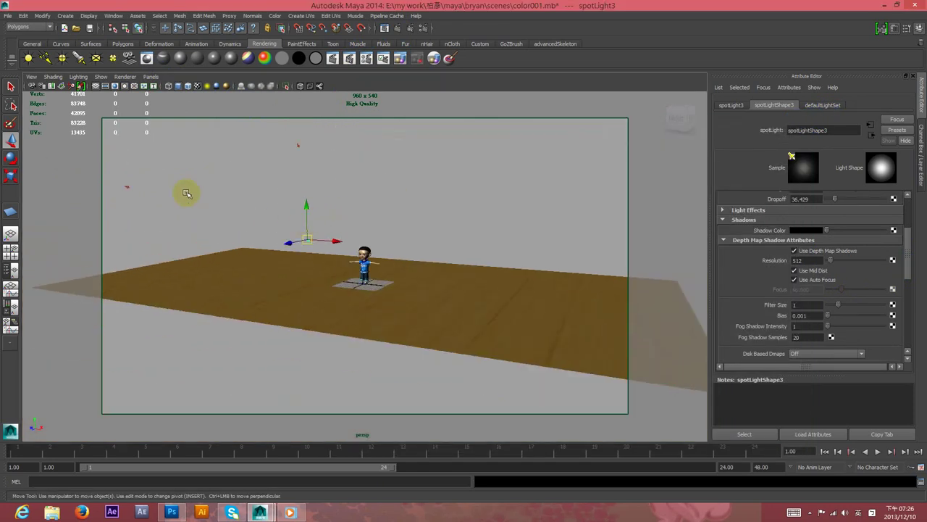
{"action": "left_click", "coordinate": [112, 180]}
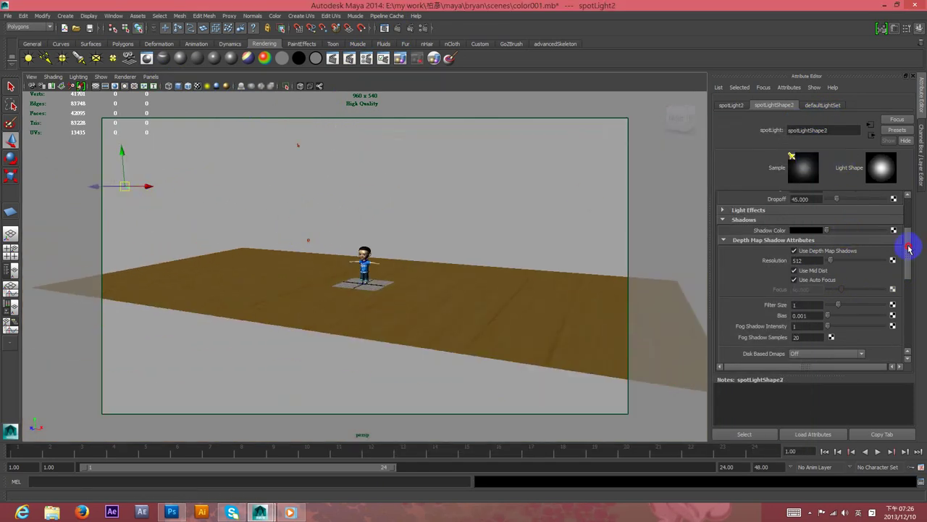
{"action": "left_click_drag", "start_coordinate": [908, 244], "coordinate": [914, 220]}
{"action": "left_click", "coordinate": [304, 191]}
{"action": "left_click", "coordinate": [310, 151]}
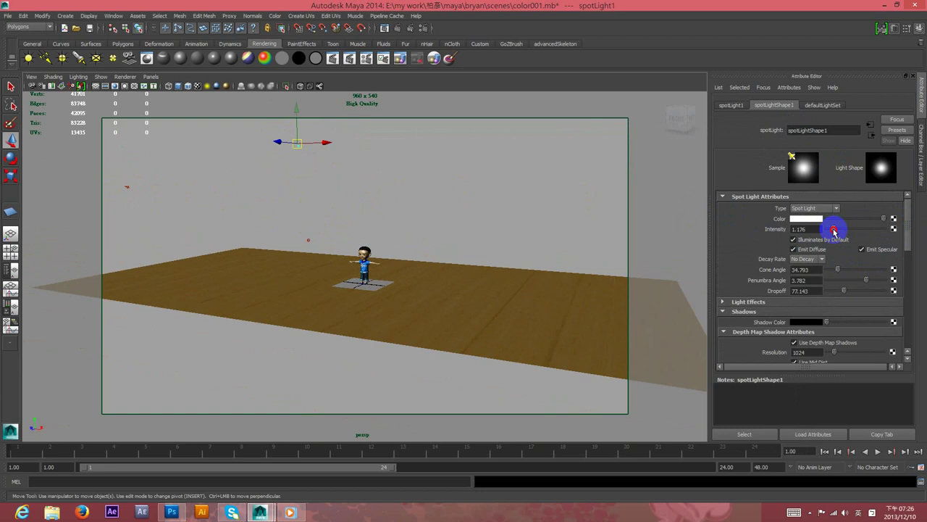
{"action": "scroll", "coordinate": [399, 259], "scroll_direction": "up", "scroll_amount": 1}
{"action": "scroll", "coordinate": [399, 260], "scroll_direction": "up", "scroll_amount": 3}
{"action": "scroll", "coordinate": [400, 254], "scroll_direction": "up", "scroll_amount": 2}
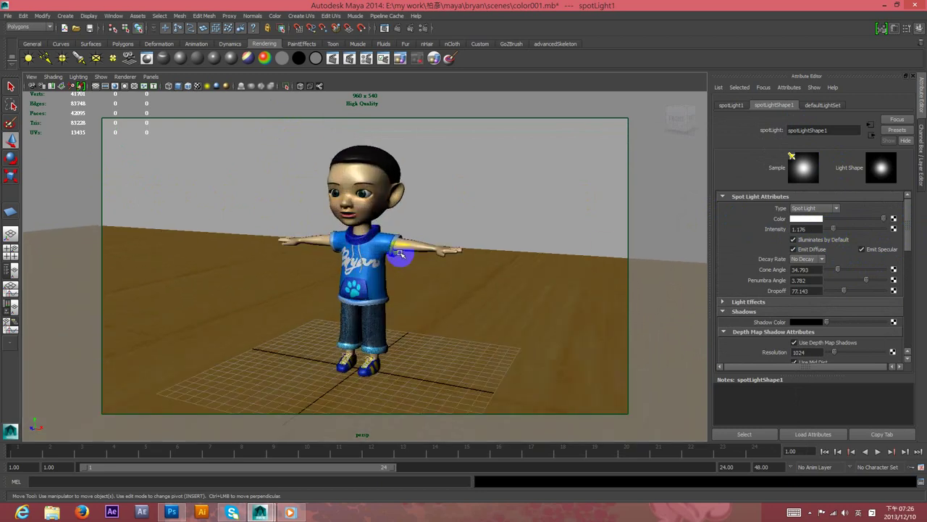
{"action": "left_click", "coordinate": [397, 29]}
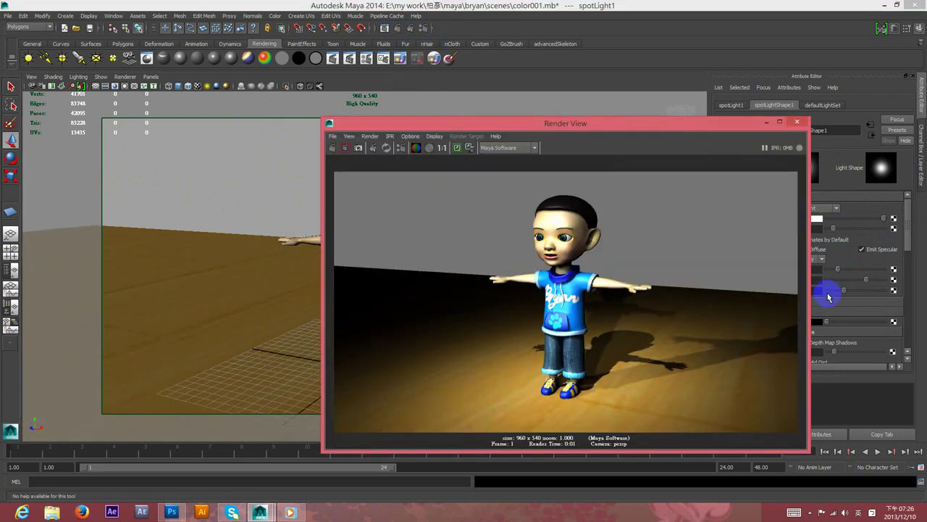
{"action": "left_click", "coordinate": [799, 123]}
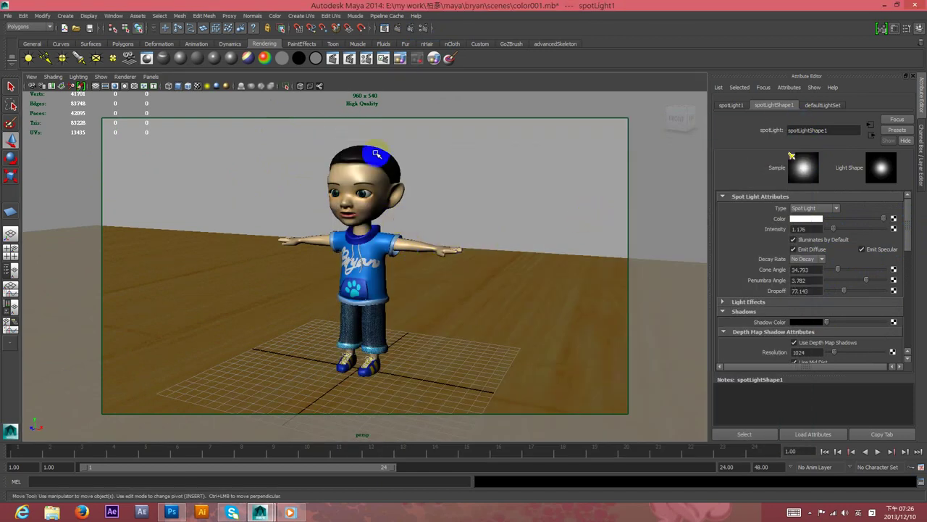
- Render the front view and save it from Render View as the JPEG Bryan_front
{"action": "left_click", "coordinate": [397, 28]}
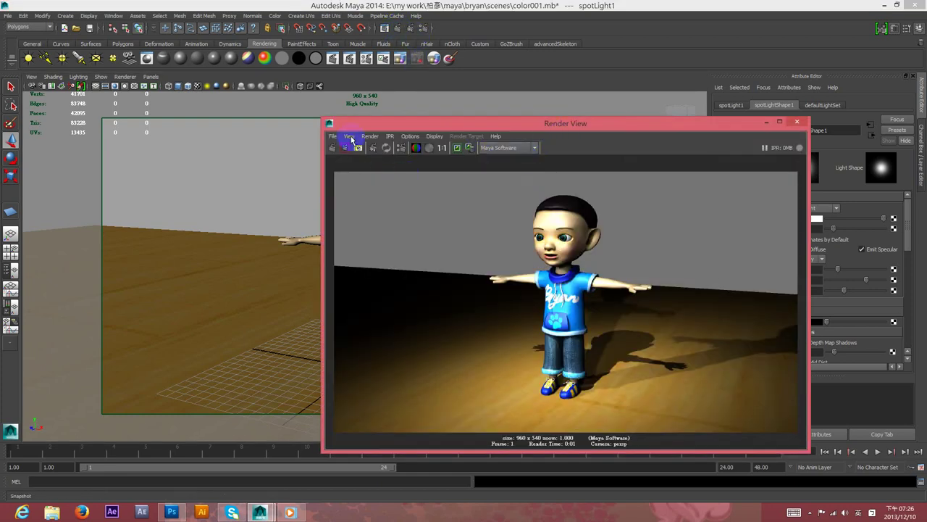
{"action": "left_click", "coordinate": [333, 136]}
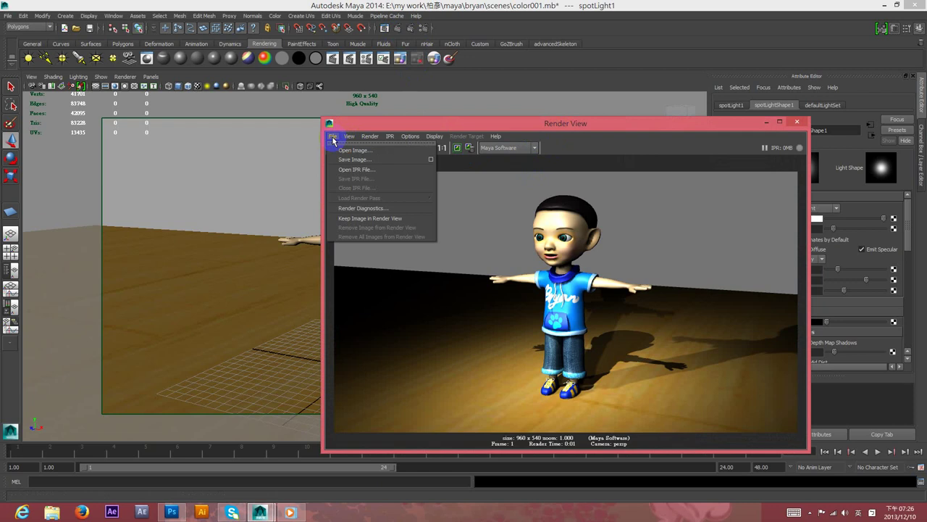
{"action": "left_click", "coordinate": [342, 159]}
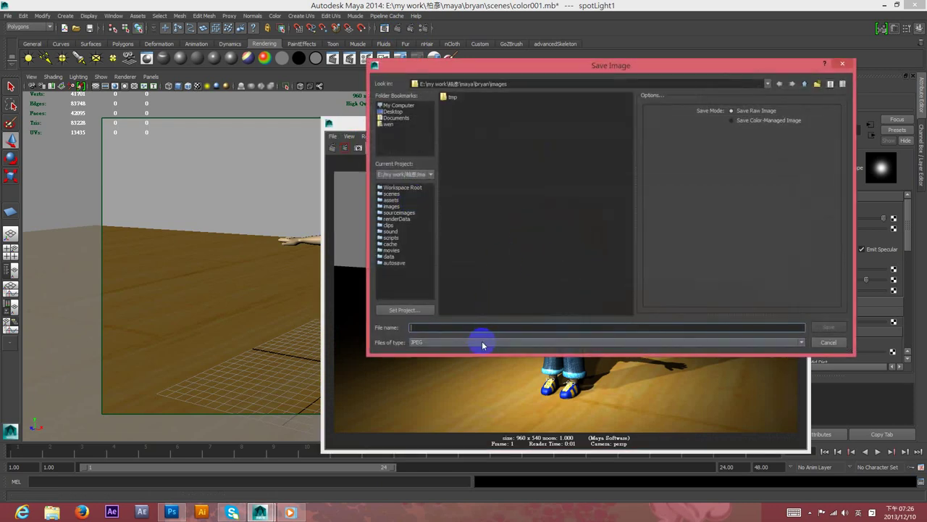
{"action": "left_click", "coordinate": [482, 344]}
{"action": "left_click", "coordinate": [460, 379]}
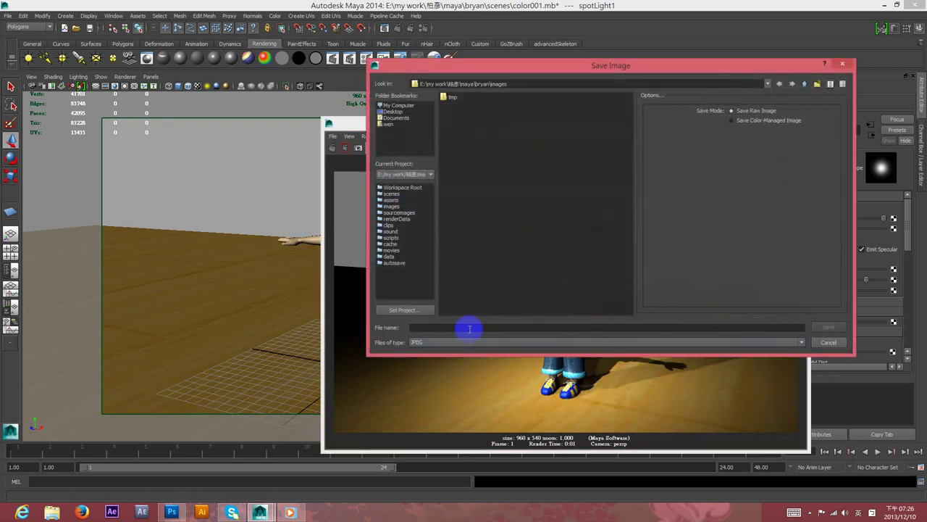
{"action": "left_click", "coordinate": [470, 328]}
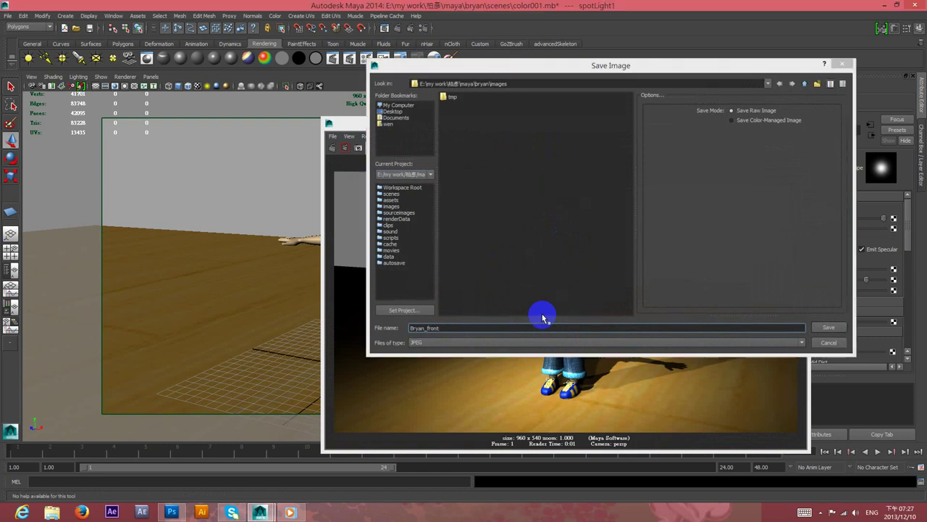
{"action": "key", "text": "Return"}
{"action": "left_click", "coordinate": [797, 122]}
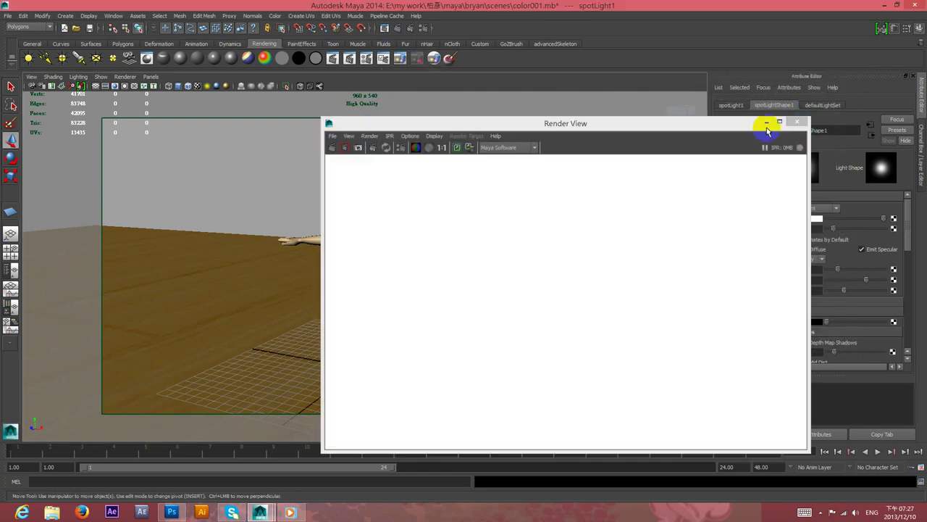
- Orbit round to the boy's back and test-render the current lighting
{"action": "mouse_move", "coordinate": [542, 232]}
{"action": "left_mouse_down", "text": "alt"}
{"action": "mouse_move", "coordinate": [415, 246]}
{"action": "mouse_move", "coordinate": [382, 232]}
{"action": "mouse_move", "coordinate": [366, 239]}
{"action": "left_mouse_up", "text": "alt"}
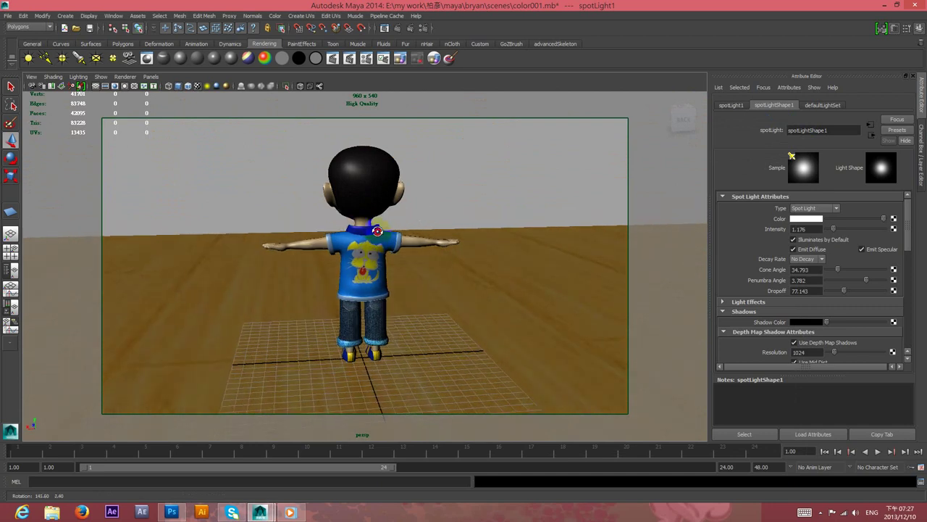
{"action": "left_click", "coordinate": [395, 27]}
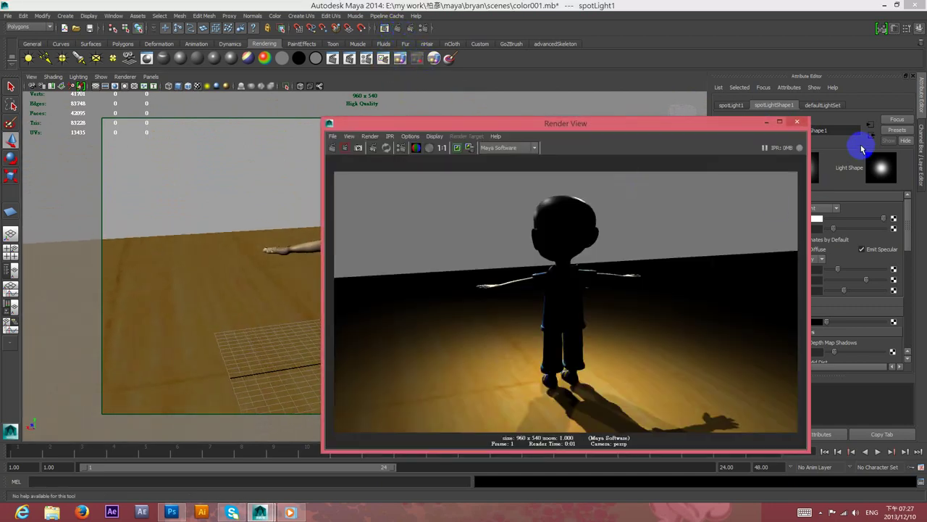
{"action": "left_click", "coordinate": [797, 121]}
- Create spotLight4 and look through it to aim it at the boy's front
{"action": "left_click", "coordinate": [66, 15]}
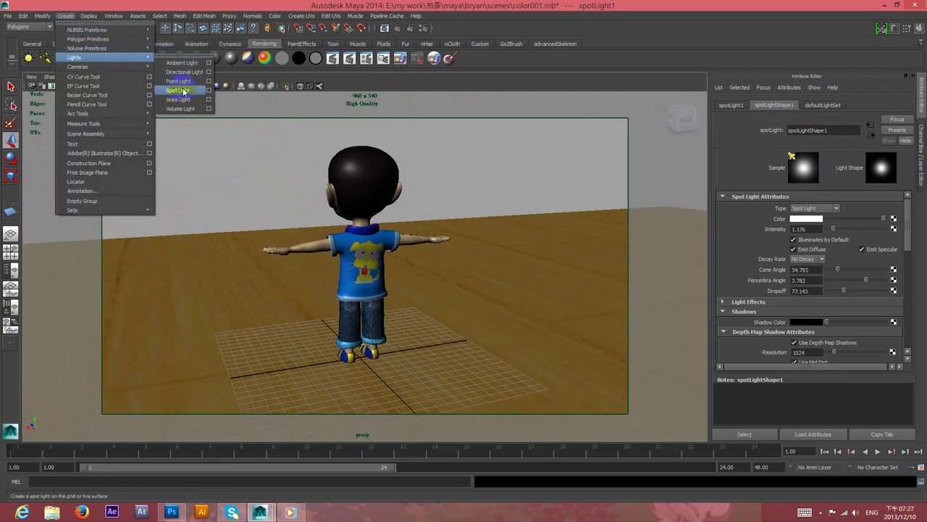
{"action": "mouse_move", "coordinate": [75, 57]}
{"action": "left_click", "coordinate": [187, 91]}
{"action": "left_click", "coordinate": [150, 77]}
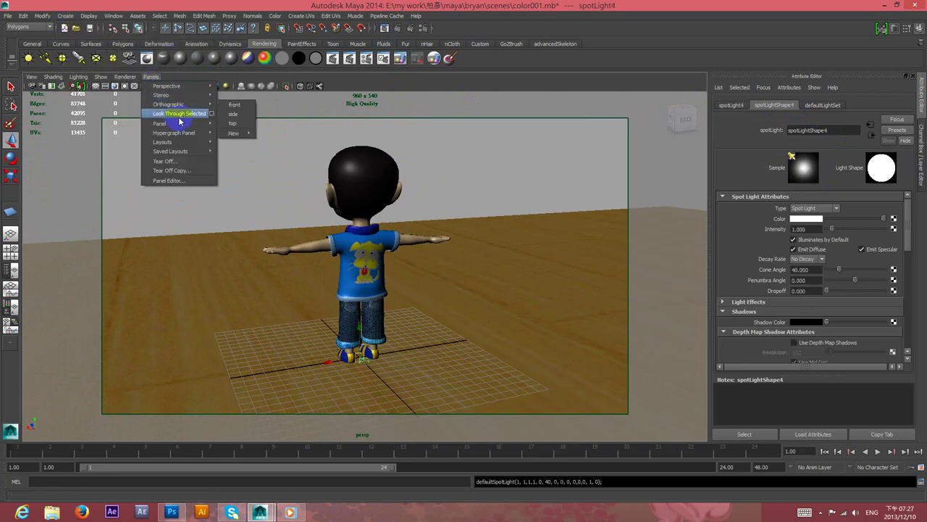
{"action": "left_click", "coordinate": [181, 113]}
{"action": "scroll", "coordinate": [410, 242], "scroll_direction": "down", "scroll_amount": 5}
{"action": "left_click_drag", "start_coordinate": [452, 263], "coordinate": [227, 271], "text": "alt"}
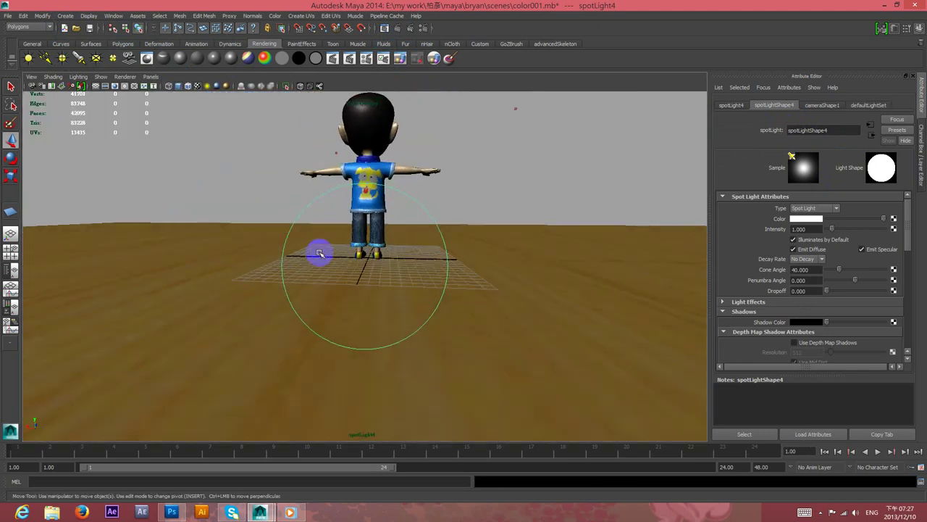
{"action": "scroll", "coordinate": [319, 254], "scroll_direction": "down", "scroll_amount": 3}
{"action": "scroll", "coordinate": [388, 242], "scroll_direction": "down", "scroll_amount": 3}
{"action": "scroll", "coordinate": [391, 247], "scroll_direction": "down", "scroll_amount": 3}
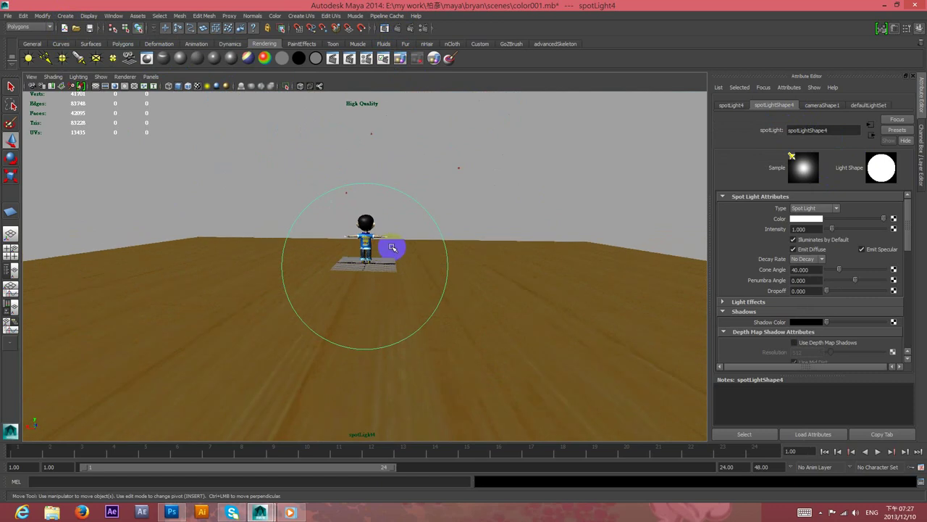
{"action": "scroll", "coordinate": [458, 265], "scroll_direction": "up", "scroll_amount": 4}
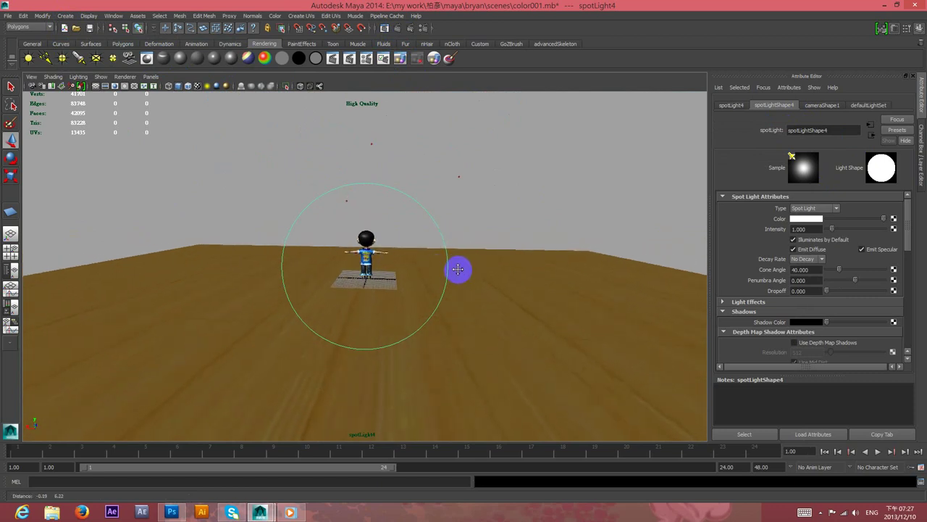
{"action": "mouse_move", "coordinate": [401, 196]}
{"action": "left_mouse_down", "text": "alt"}
{"action": "mouse_move", "coordinate": [439, 181]}
{"action": "mouse_move", "coordinate": [465, 258]}
{"action": "left_mouse_up", "text": "alt"}
- Set spotLight4 intensity to 0.588, widen its cone, and enable depth map shadows
{"action": "left_click_drag", "start_coordinate": [887, 228], "coordinate": [831, 230]}
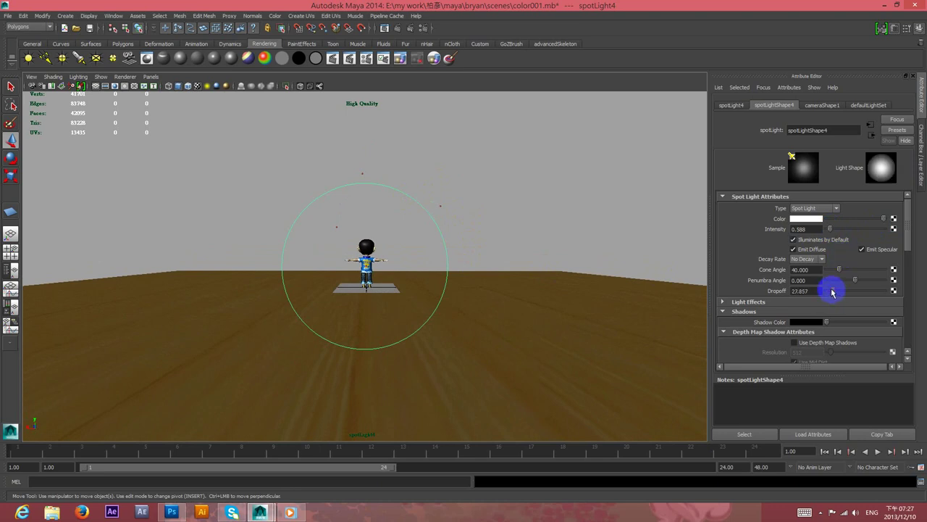
{"action": "left_click_drag", "start_coordinate": [839, 270], "coordinate": [839, 269]}
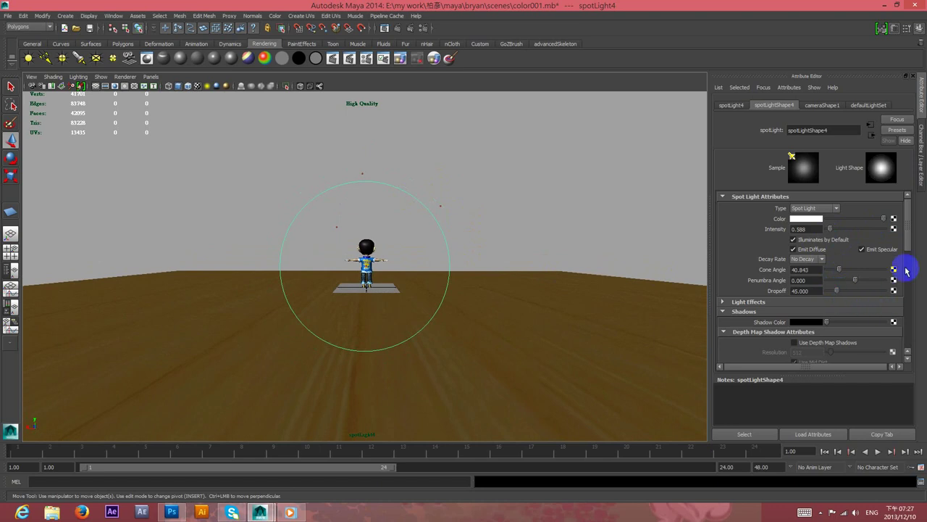
{"action": "mouse_move", "coordinate": [909, 247]}
{"action": "left_mouse_down"}
{"action": "mouse_move", "coordinate": [909, 313]}
{"action": "mouse_move", "coordinate": [776, 257]}
{"action": "left_mouse_up"}
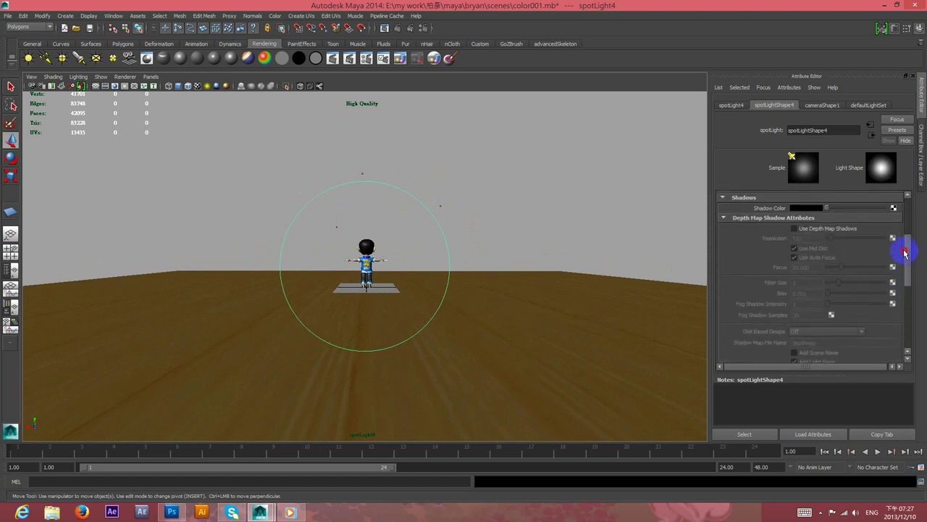
{"action": "left_click", "coordinate": [794, 247]}
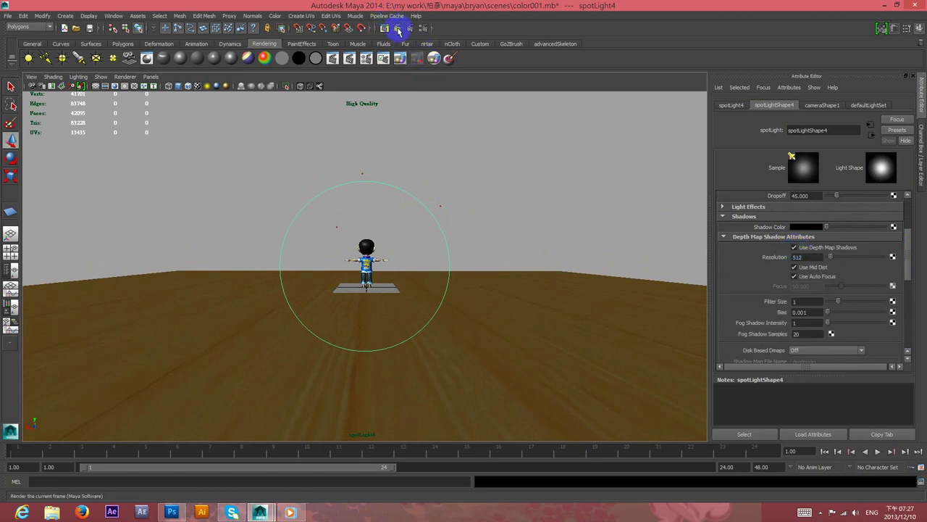
- Return to the persp camera and test-render the boy's back with four lights
{"action": "left_click", "coordinate": [151, 76]}
{"action": "mouse_move", "coordinate": [174, 86]}
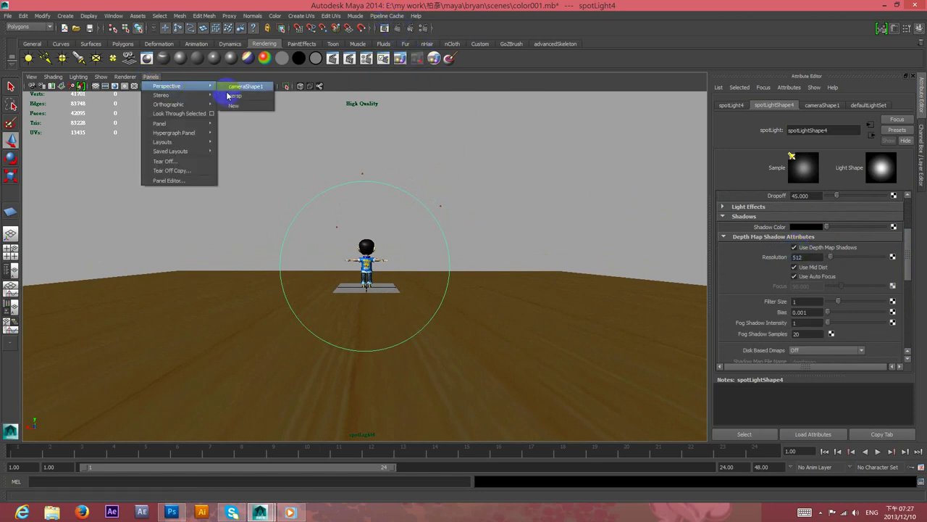
{"action": "left_click", "coordinate": [229, 96]}
{"action": "mouse_move", "coordinate": [401, 156]}
{"action": "left_mouse_down", "text": "alt"}
{"action": "mouse_move", "coordinate": [563, 159]}
{"action": "mouse_move", "coordinate": [395, 161]}
{"action": "left_mouse_up", "text": "alt"}
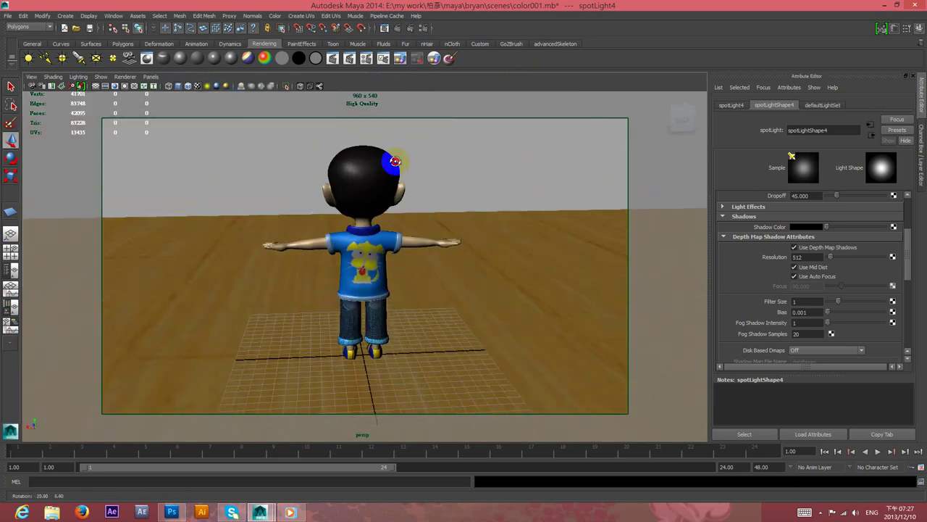
{"action": "left_click", "coordinate": [397, 28]}
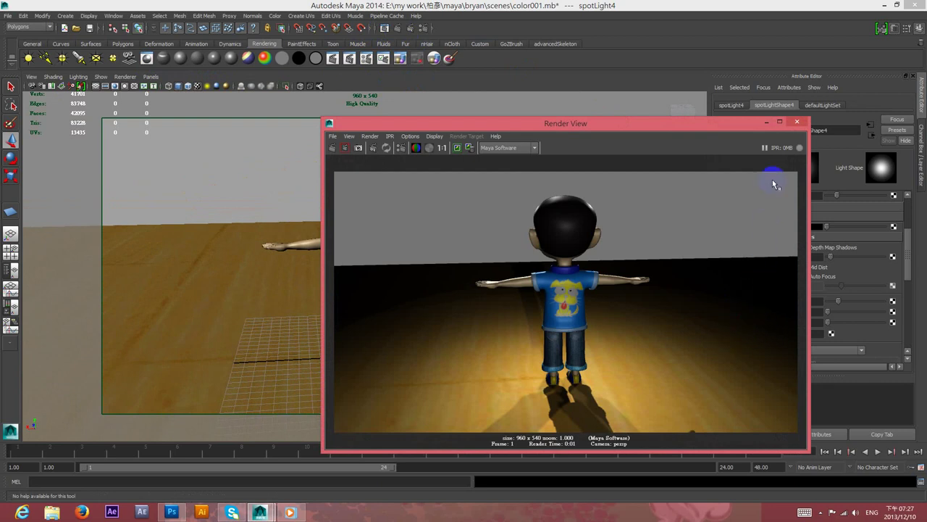
{"action": "left_click", "coordinate": [797, 123]}
- Orbit to the boy's front, render it, and adjust the view slightly
{"action": "mouse_move", "coordinate": [406, 231]}
{"action": "left_mouse_down", "text": "alt"}
{"action": "mouse_move", "coordinate": [507, 232]}
{"action": "mouse_move", "coordinate": [583, 217]}
{"action": "left_mouse_up", "text": "alt"}
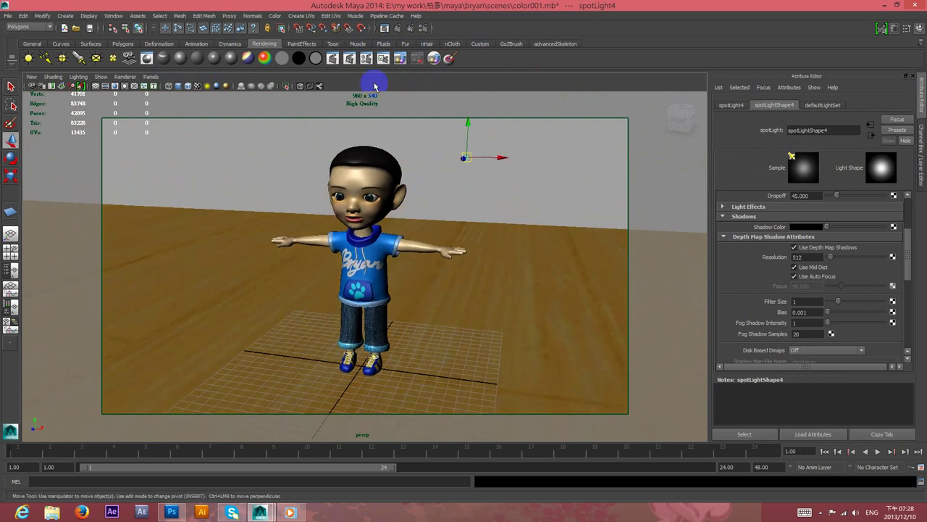
{"action": "left_click", "coordinate": [386, 28]}
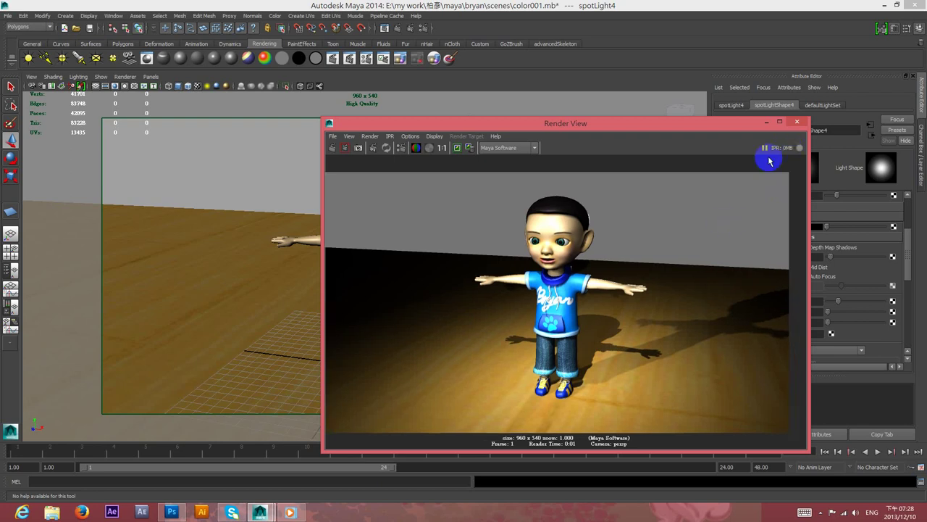
{"action": "left_click", "coordinate": [797, 122]}
{"action": "left_click_drag", "start_coordinate": [567, 252], "coordinate": [556, 248], "text": "alt"}
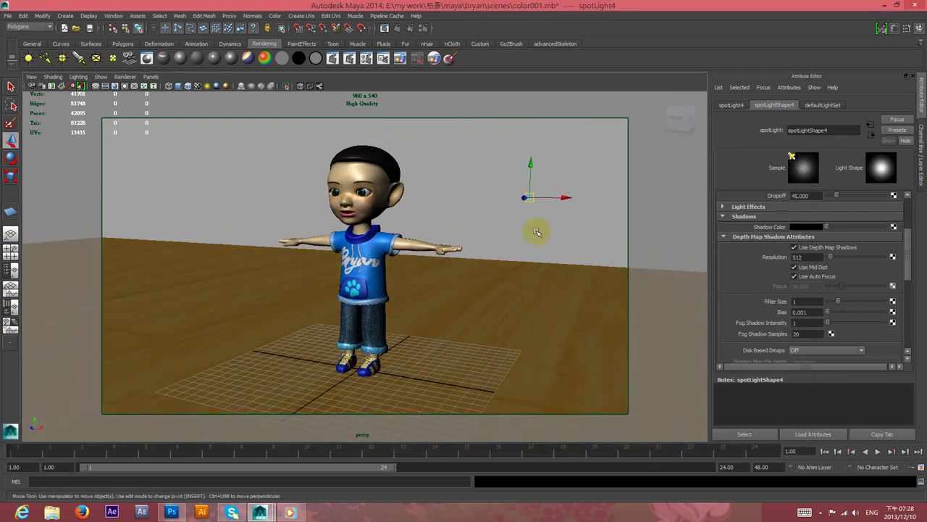
{"action": "scroll", "coordinate": [529, 232], "scroll_direction": "down", "scroll_amount": 4}
{"action": "scroll", "coordinate": [526, 232], "scroll_direction": "down", "scroll_amount": 3}
- Select spotLight3, spotLight2 and spotLight1 in turn to inspect their attributes
{"action": "left_click", "coordinate": [286, 217]}
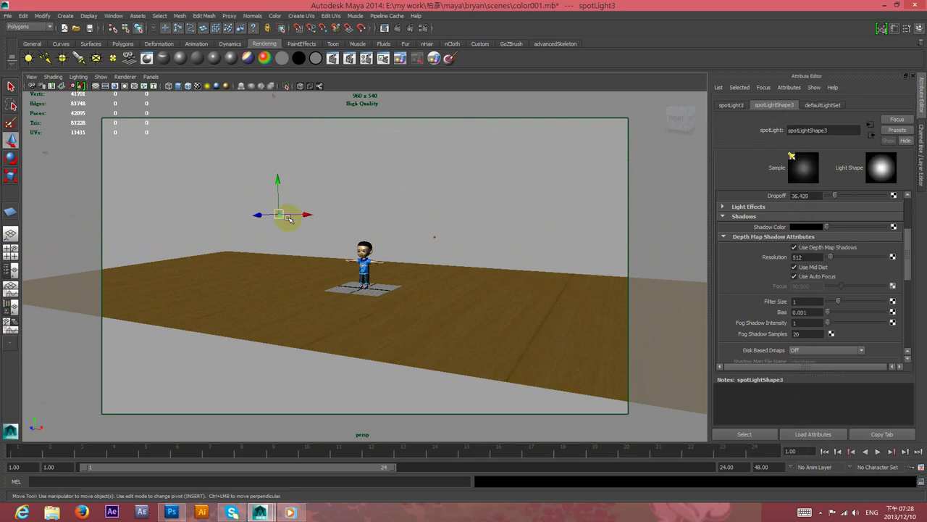
{"action": "mouse_move", "coordinate": [911, 263]}
{"action": "left_mouse_down"}
{"action": "mouse_move", "coordinate": [911, 238]}
{"action": "mouse_move", "coordinate": [910, 252]}
{"action": "left_mouse_up"}
{"action": "right_click_drag", "start_coordinate": [542, 234], "coordinate": [267, 197], "text": "alt"}
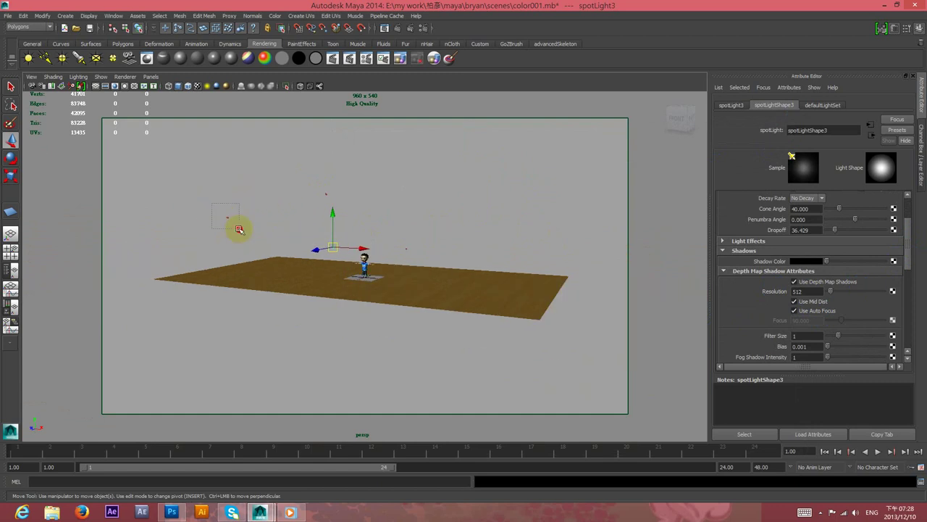
{"action": "left_click_drag", "start_coordinate": [212, 205], "coordinate": [239, 229]}
{"action": "left_click_drag", "start_coordinate": [313, 176], "coordinate": [351, 207]}
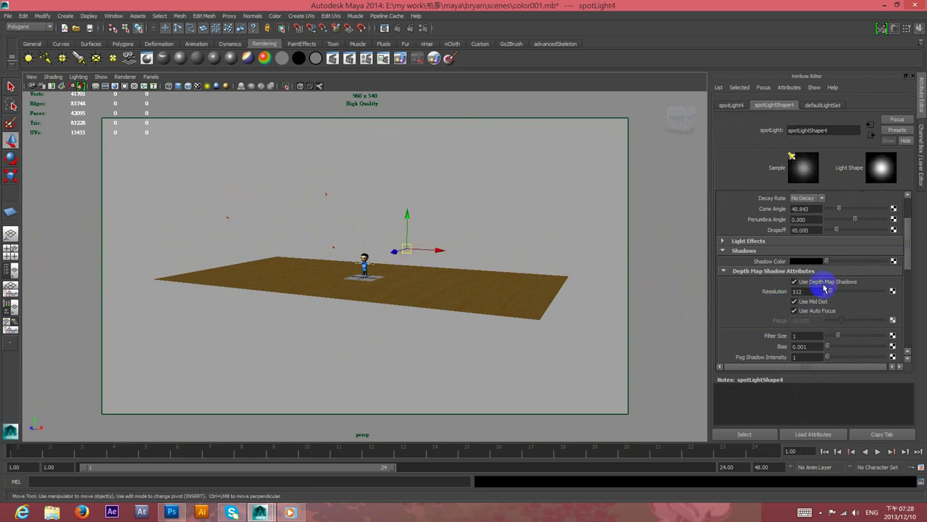
- Zoom in on the boy and render a fresh front view
{"action": "scroll", "coordinate": [476, 231], "scroll_direction": "up", "scroll_amount": 3}
{"action": "scroll", "coordinate": [466, 229], "scroll_direction": "up", "scroll_amount": 2}
{"action": "scroll", "coordinate": [456, 224], "scroll_direction": "up", "scroll_amount": 2}
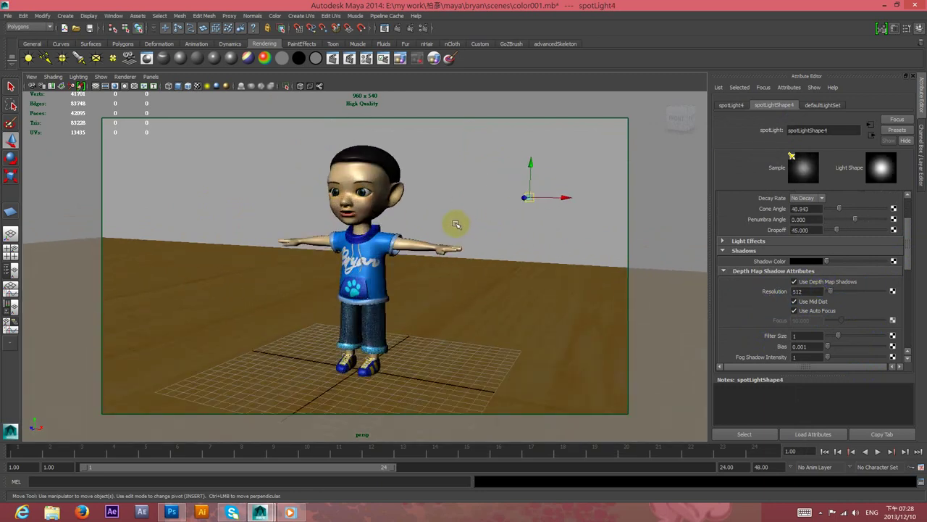
{"action": "left_click", "coordinate": [397, 28]}
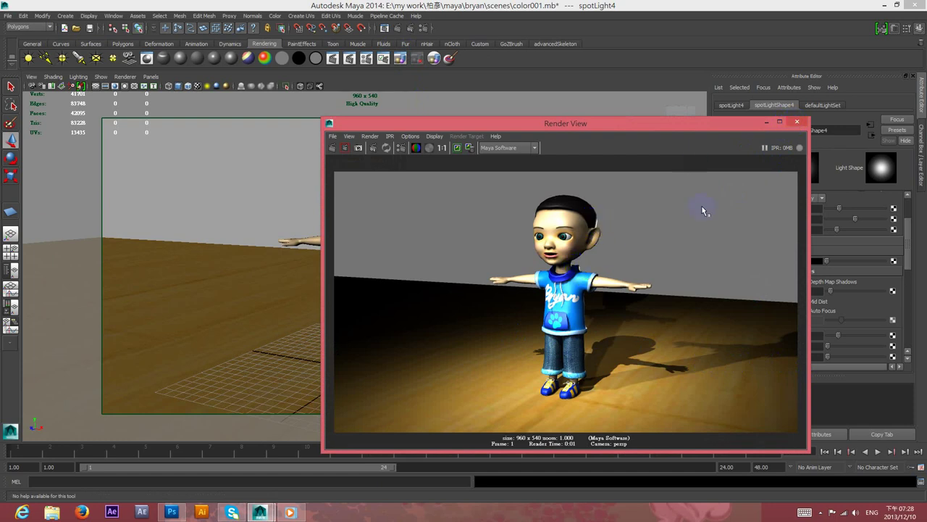
{"action": "left_click", "coordinate": [332, 136]}
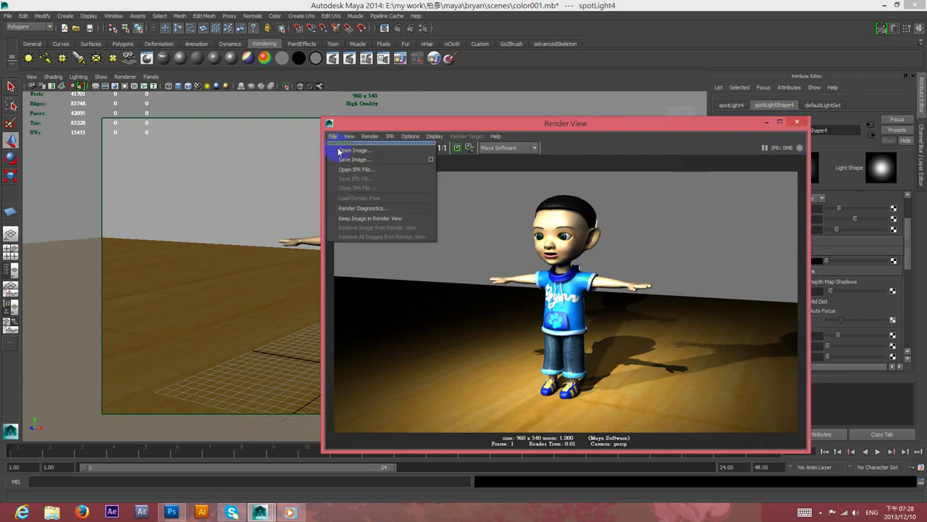
- Save the front render over the existing Bryan_front.jpg
{"action": "left_click", "coordinate": [378, 154]}
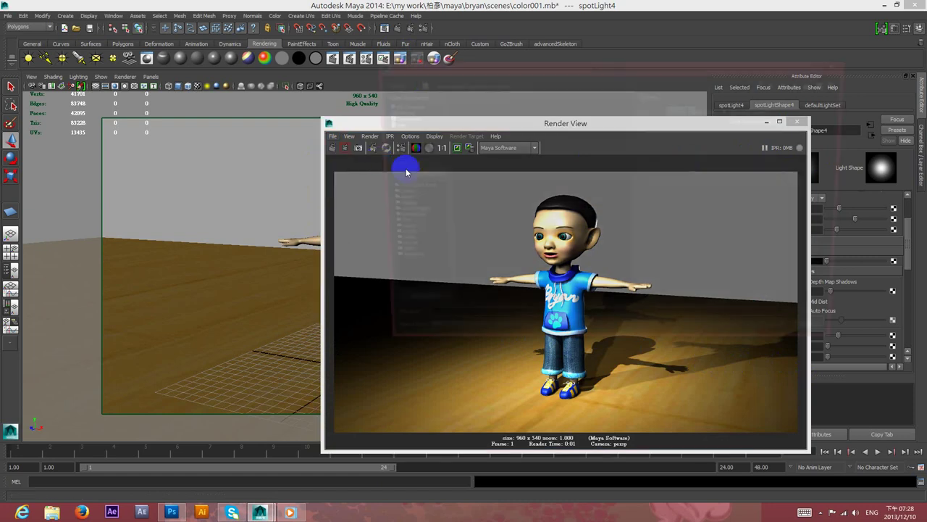
{"action": "left_click", "coordinate": [468, 105]}
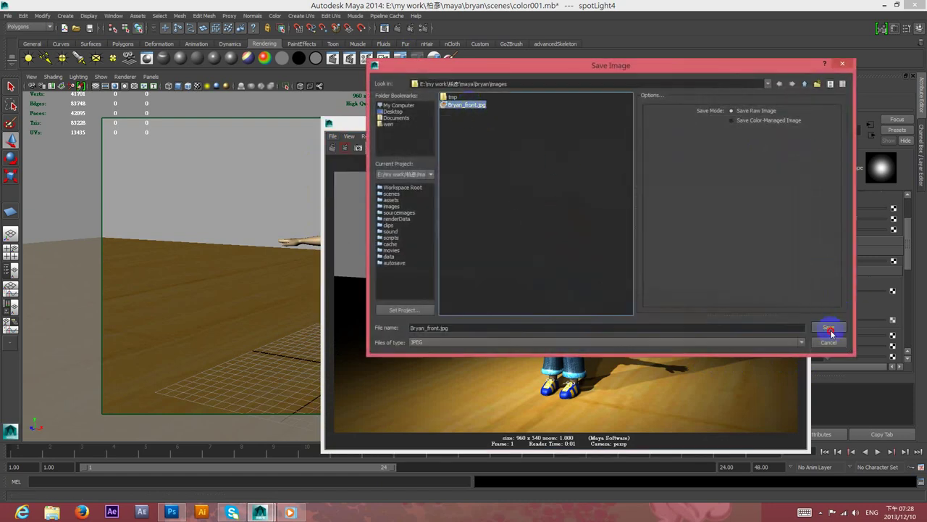
{"action": "left_click", "coordinate": [830, 330]}
{"action": "left_click", "coordinate": [596, 221]}
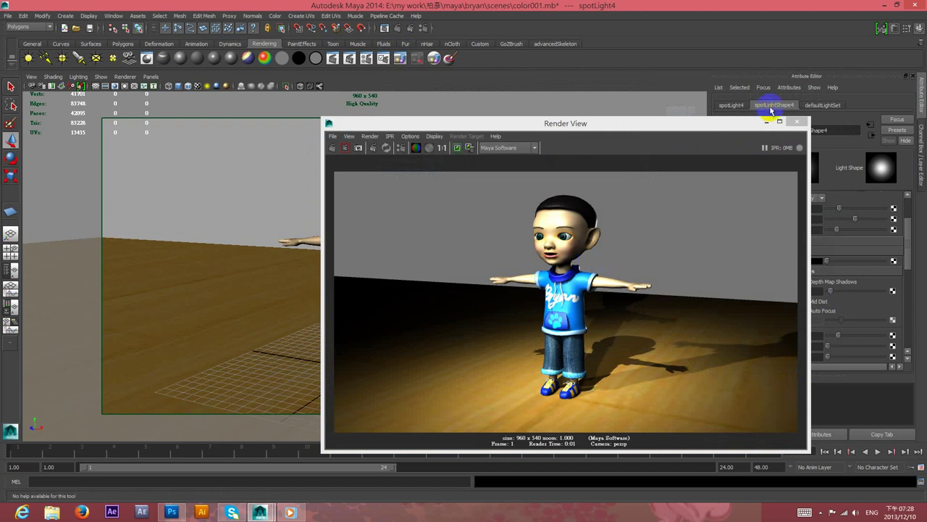
{"action": "left_click", "coordinate": [797, 121]}
- Frame the boy from behind and render the back view
{"action": "mouse_move", "coordinate": [507, 247]}
{"action": "left_mouse_down", "text": "alt"}
{"action": "mouse_move", "coordinate": [381, 258]}
{"action": "mouse_move", "coordinate": [348, 244]}
{"action": "mouse_move", "coordinate": [373, 240]}
{"action": "left_mouse_up", "text": "alt"}
{"action": "right_click_drag", "start_coordinate": [384, 242], "coordinate": [448, 260], "text": "alt"}
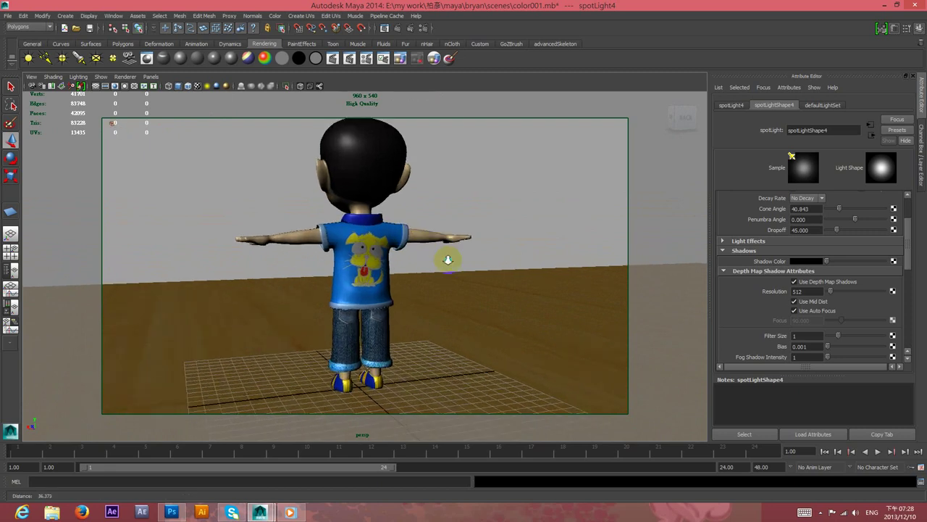
{"action": "middle_click_drag", "start_coordinate": [490, 251], "coordinate": [499, 271], "text": "alt"}
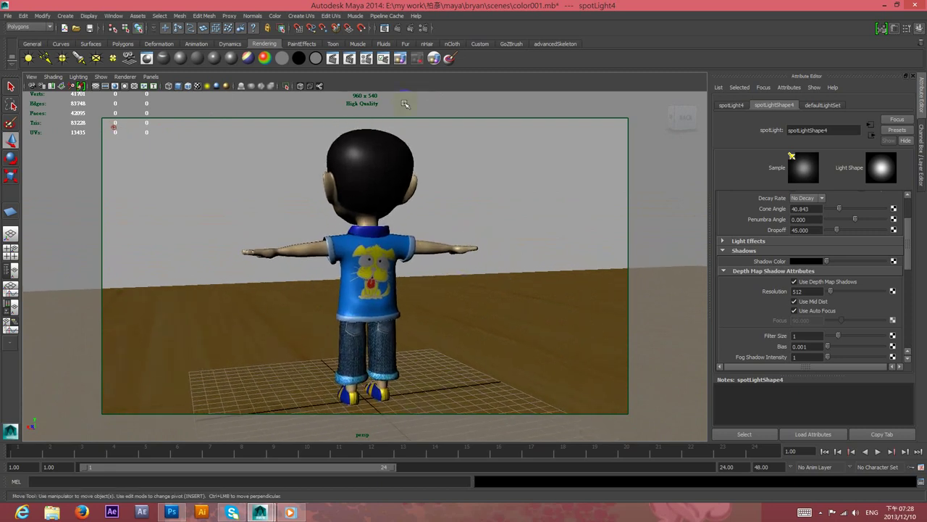
{"action": "left_click", "coordinate": [396, 29]}
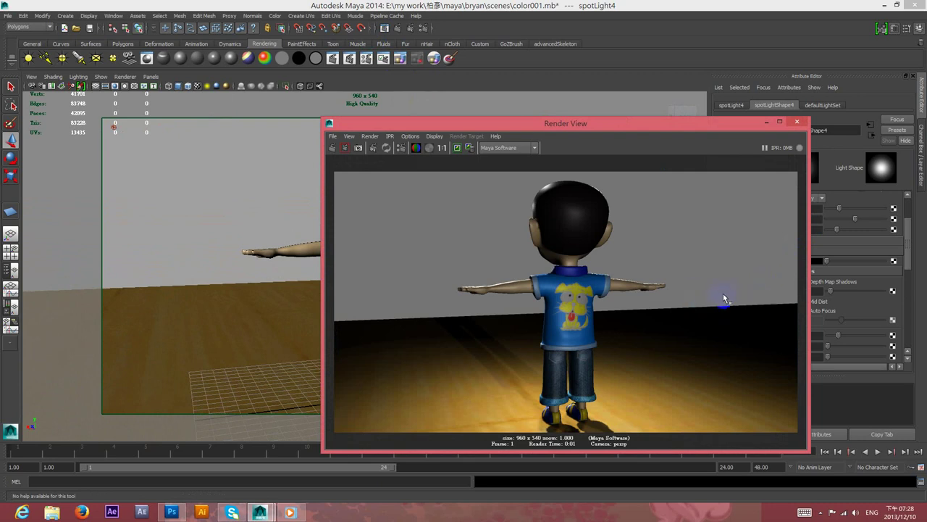
- Save the back render as the JPEG Bryan_back
{"action": "left_click", "coordinate": [333, 136]}
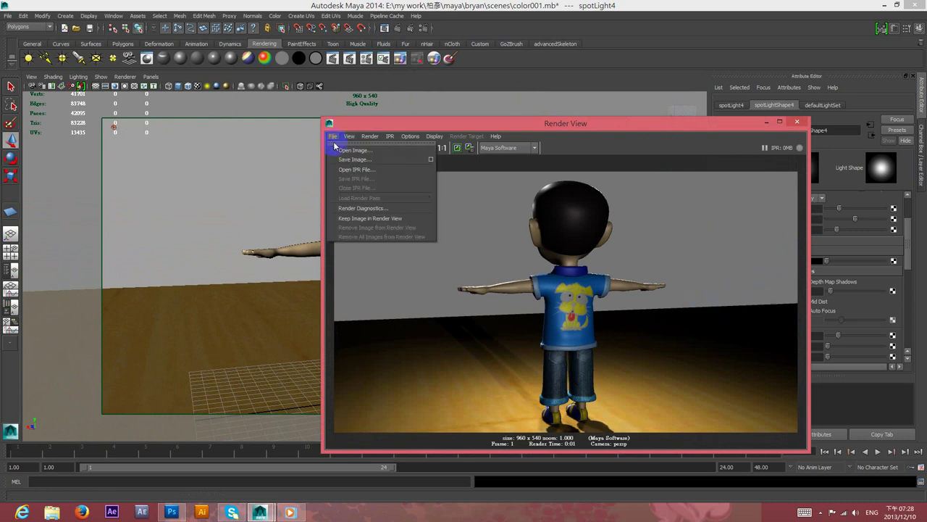
{"action": "left_click", "coordinate": [342, 154]}
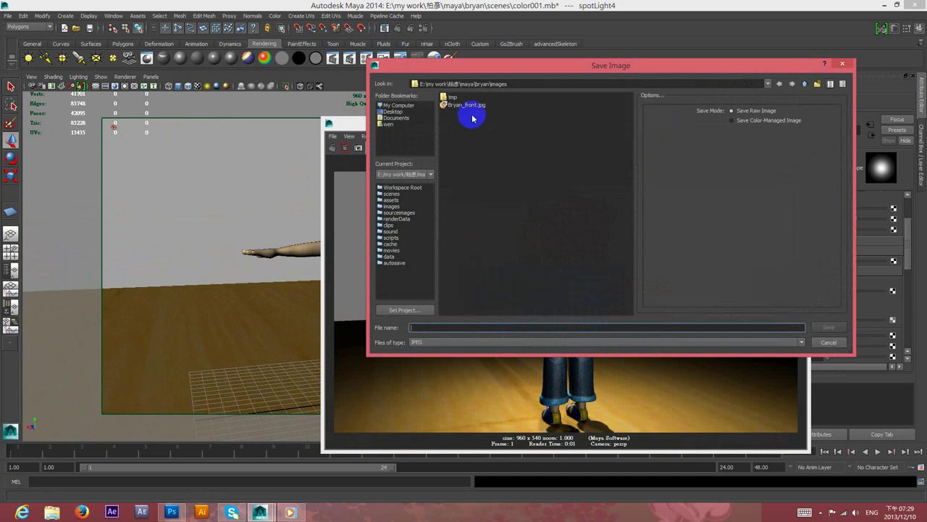
{"action": "left_click", "coordinate": [468, 105]}
{"action": "left_click", "coordinate": [432, 327]}
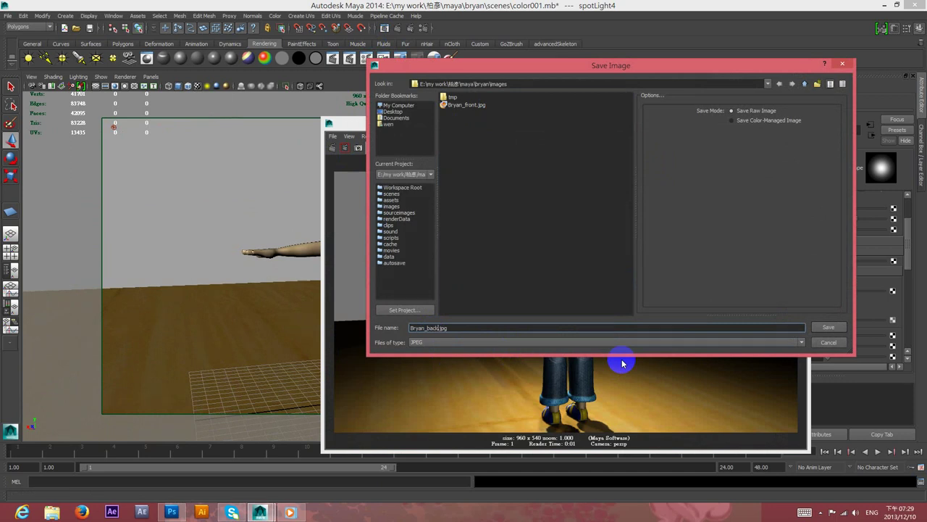
{"action": "key", "text": "Return"}
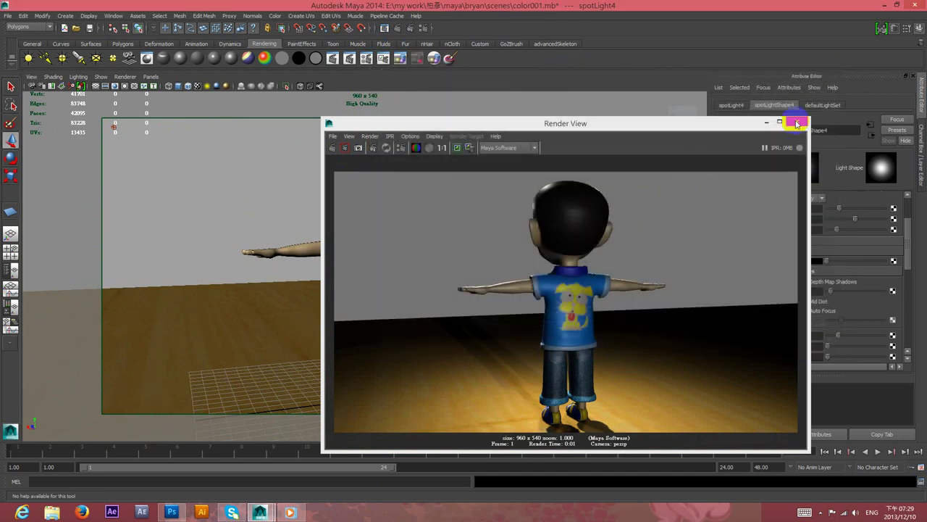
{"action": "left_click", "coordinate": [797, 123]}
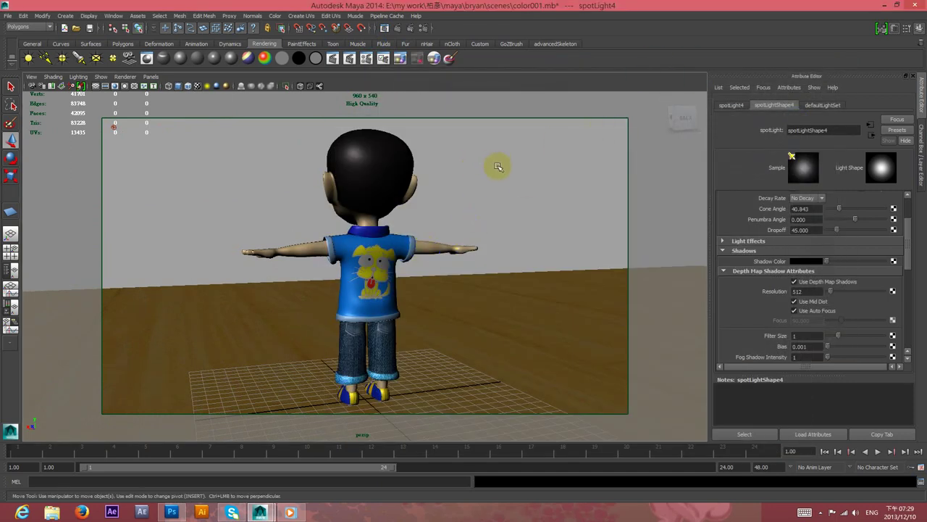
- In Photoshop, close the UV texture and open Bryan_back.jpg and Bryan_front.jpg from the images folder
{"action": "left_click", "coordinate": [172, 512]}
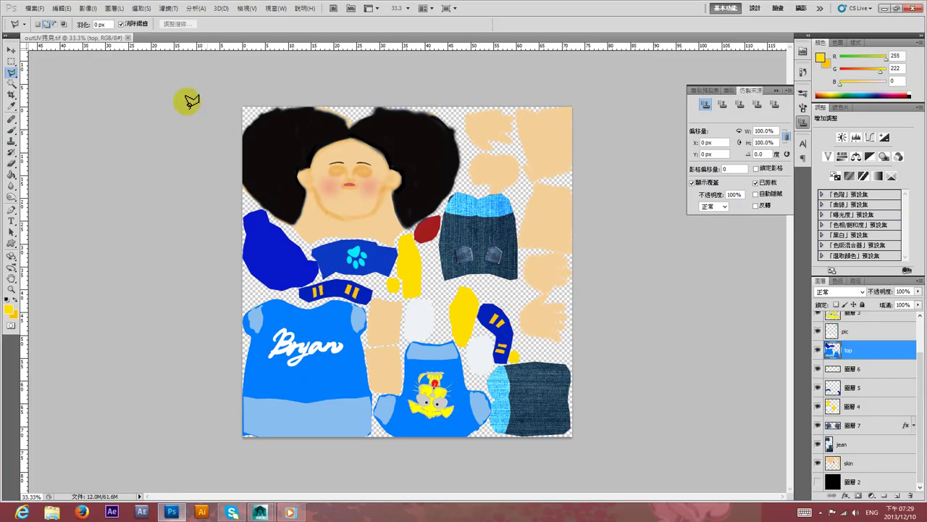
{"action": "left_click", "coordinate": [128, 37]}
{"action": "left_click", "coordinate": [40, 8]}
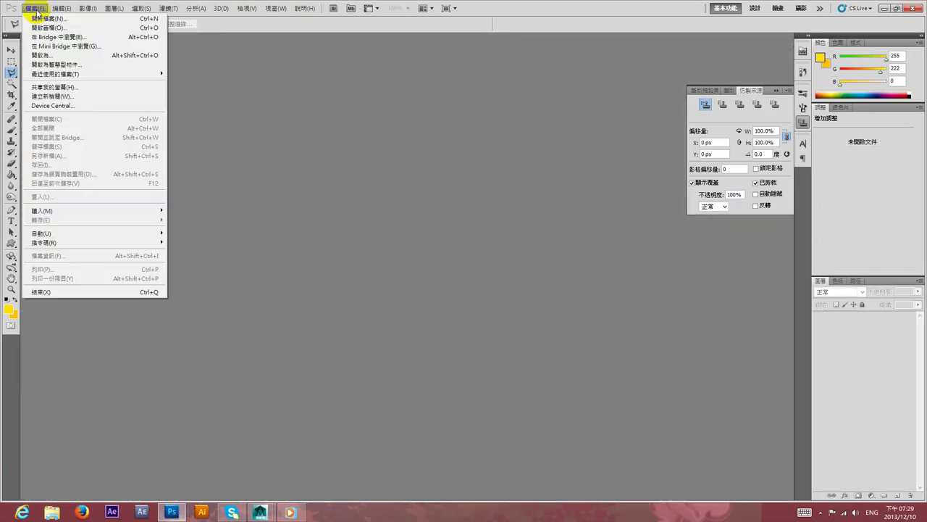
{"action": "left_click", "coordinate": [45, 28]}
{"action": "left_click", "coordinate": [453, 123]}
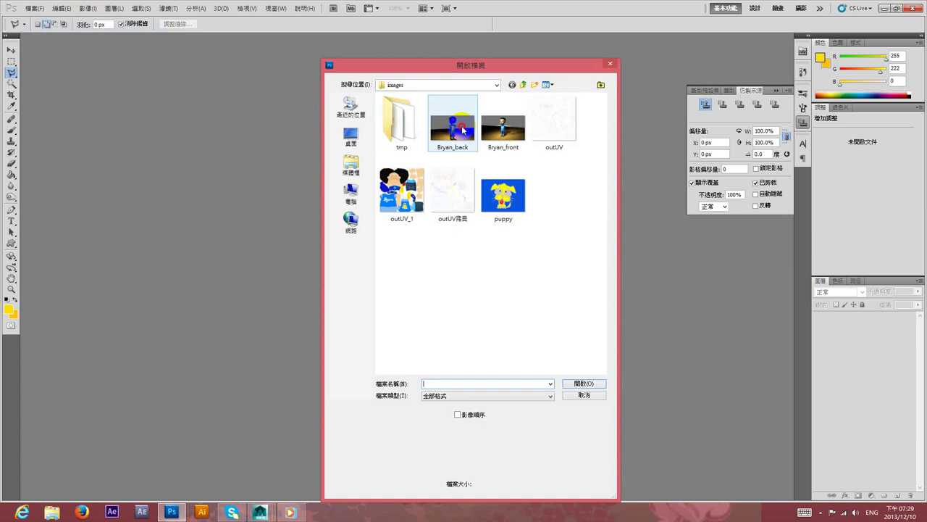
{"action": "left_click", "coordinate": [505, 147], "text": "ctrl"}
{"action": "left_click", "coordinate": [597, 382]}
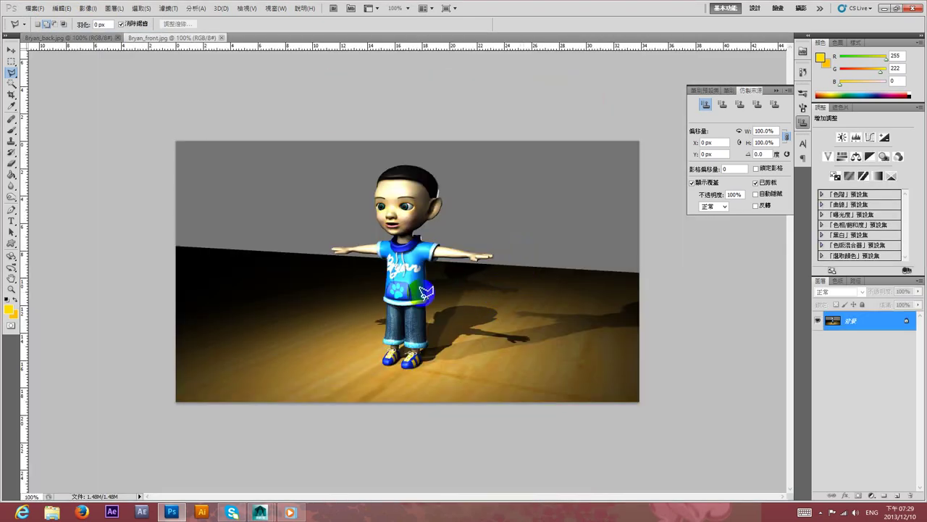
- Crop the front render to a box around the boy
{"action": "left_click", "coordinate": [11, 95]}
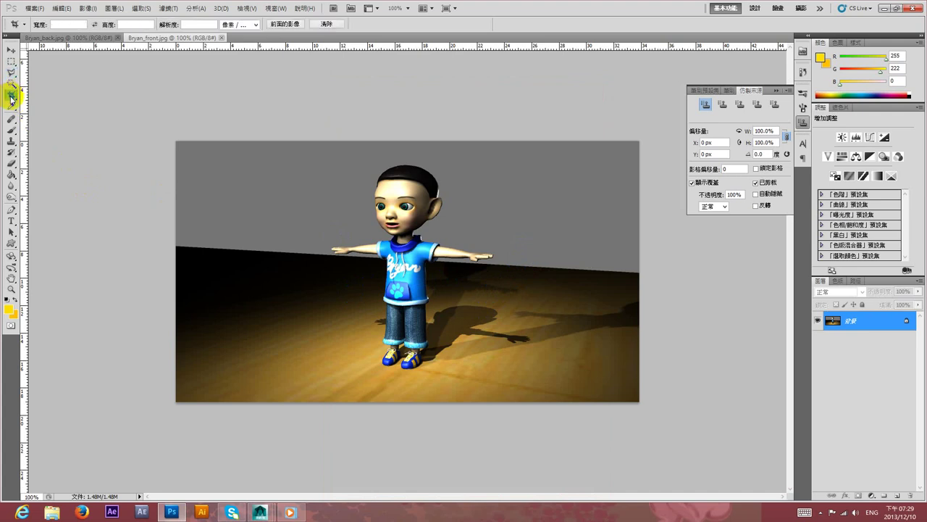
{"action": "left_click_drag", "start_coordinate": [272, 142], "coordinate": [565, 437]}
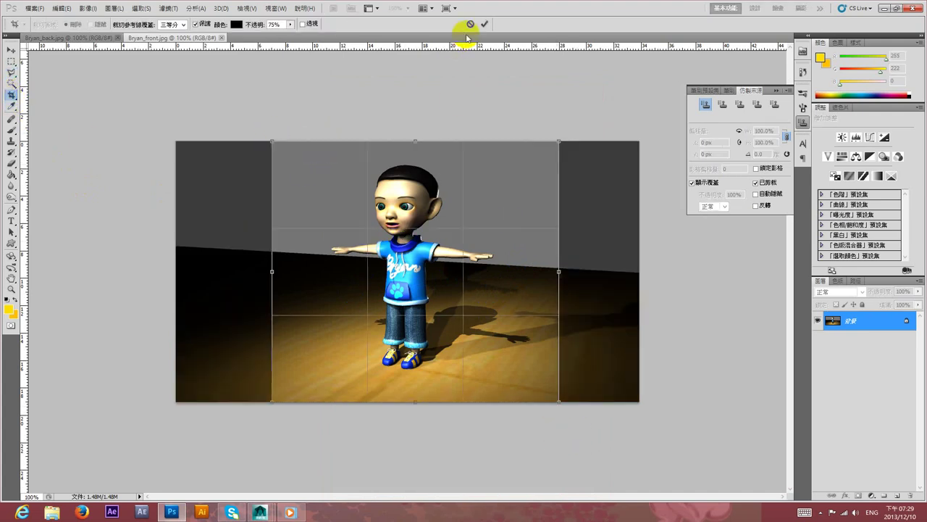
{"action": "left_click", "coordinate": [479, 24]}
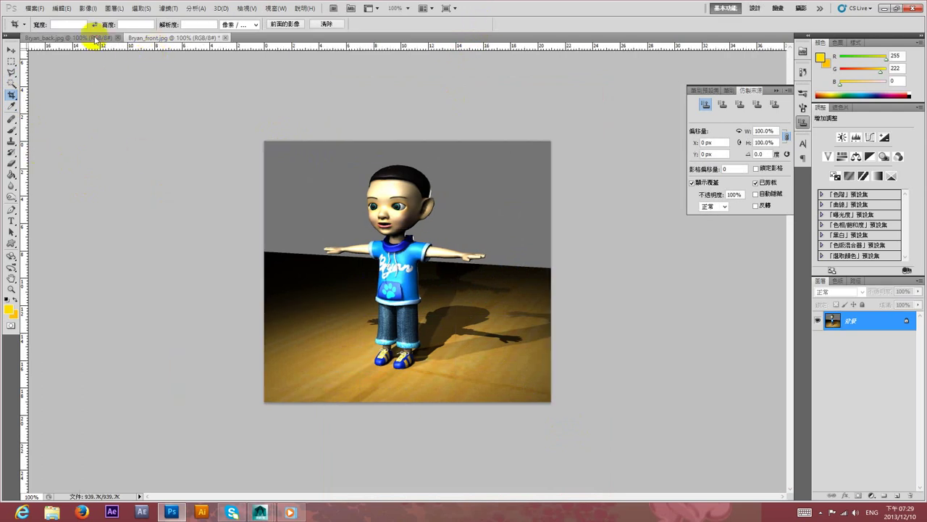
- Crop the back render to a box around the boy
{"action": "left_click", "coordinate": [94, 37]}
{"action": "left_click_drag", "start_coordinate": [505, 432], "coordinate": [582, 460]}
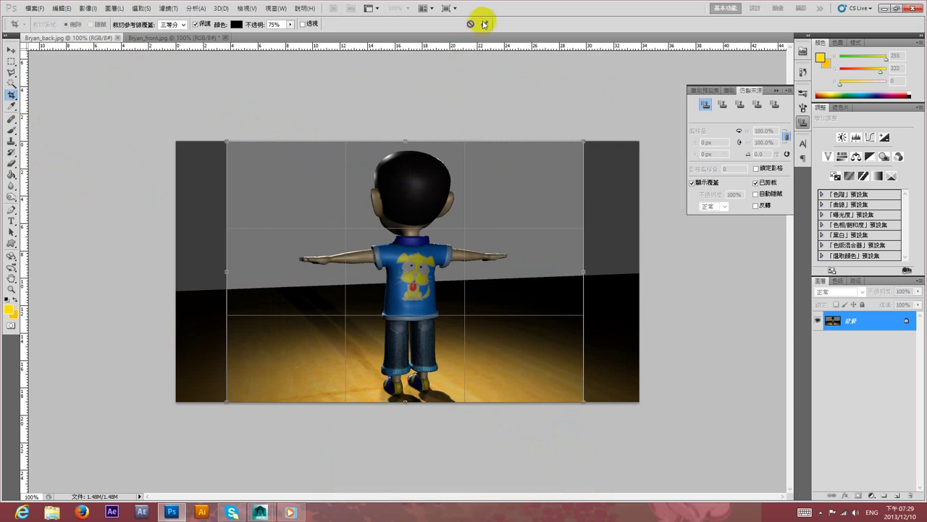
{"action": "left_click", "coordinate": [479, 24]}
- Undo the front render's crop and recrop it to a tighter frame around the boy
{"action": "left_click", "coordinate": [151, 37]}
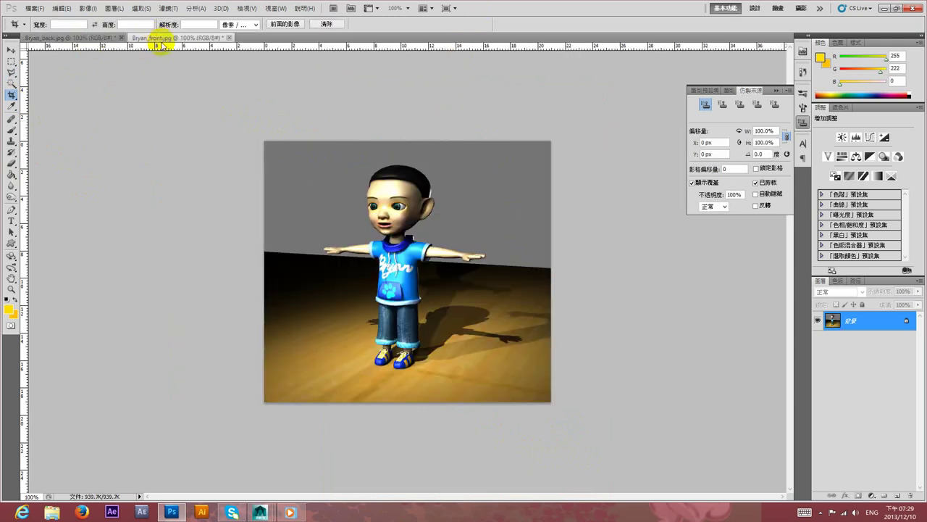
{"action": "key", "text": "ctrl+z"}
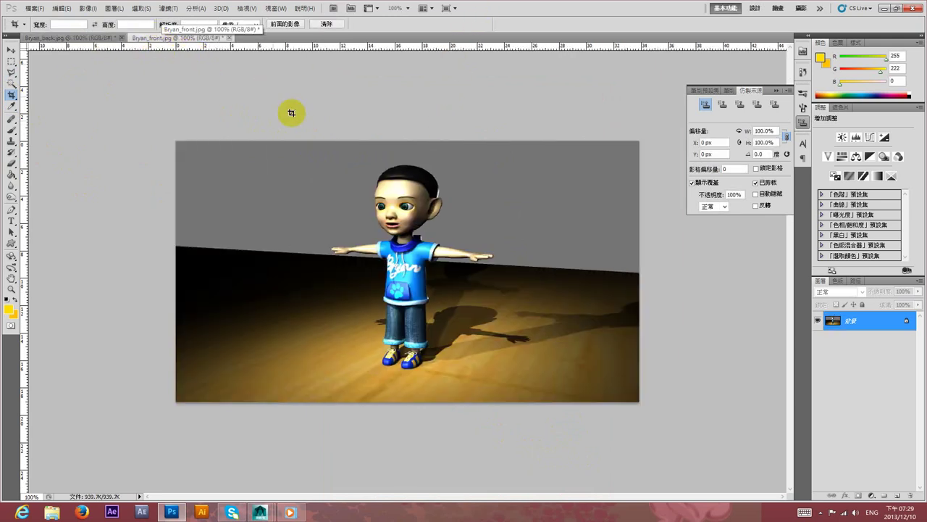
{"action": "mouse_move", "coordinate": [481, 353]}
{"action": "left_mouse_down"}
{"action": "mouse_move", "coordinate": [566, 426]}
{"action": "mouse_move", "coordinate": [555, 414]}
{"action": "left_mouse_up"}
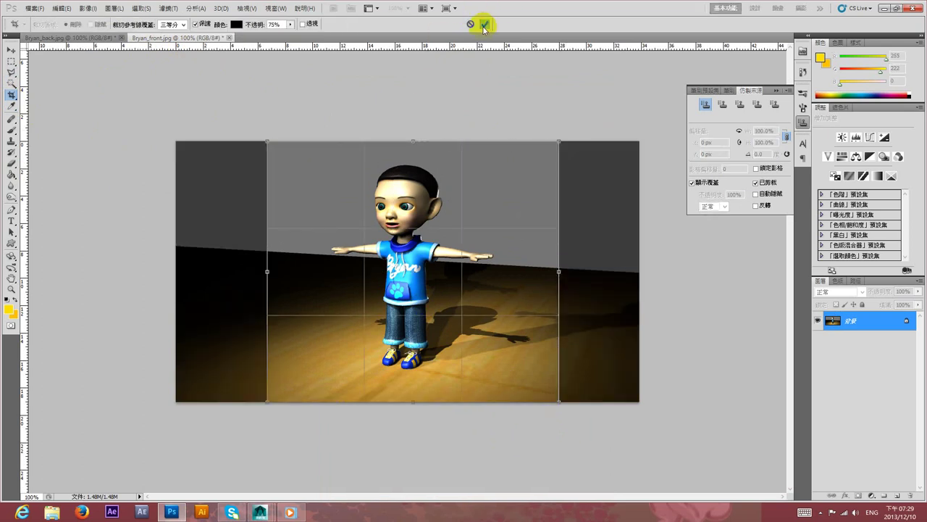
{"action": "left_click", "coordinate": [471, 24]}
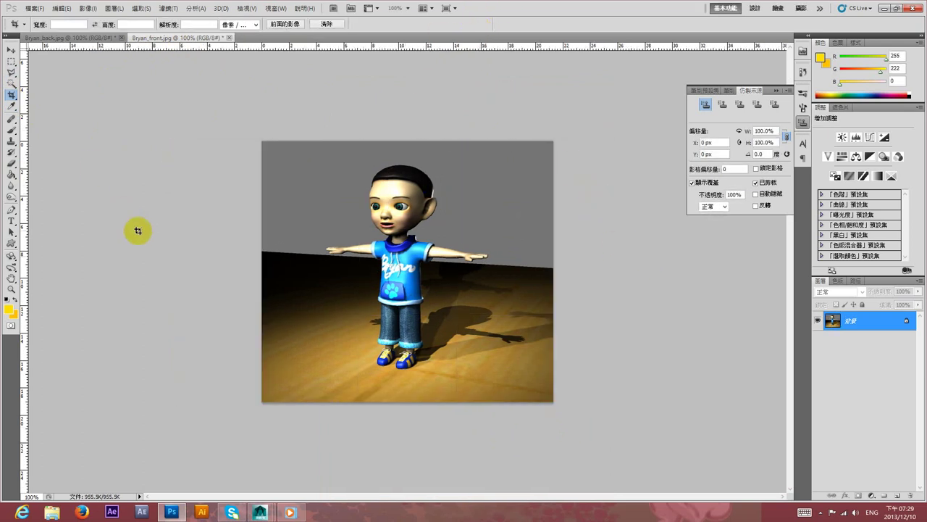
- Sign the front render lower-left with '2013.12.10' and the author's name, then open Save As
{"action": "left_click", "coordinate": [307, 383]}
{"action": "type", "text": "2013.12.10  by Wen"}
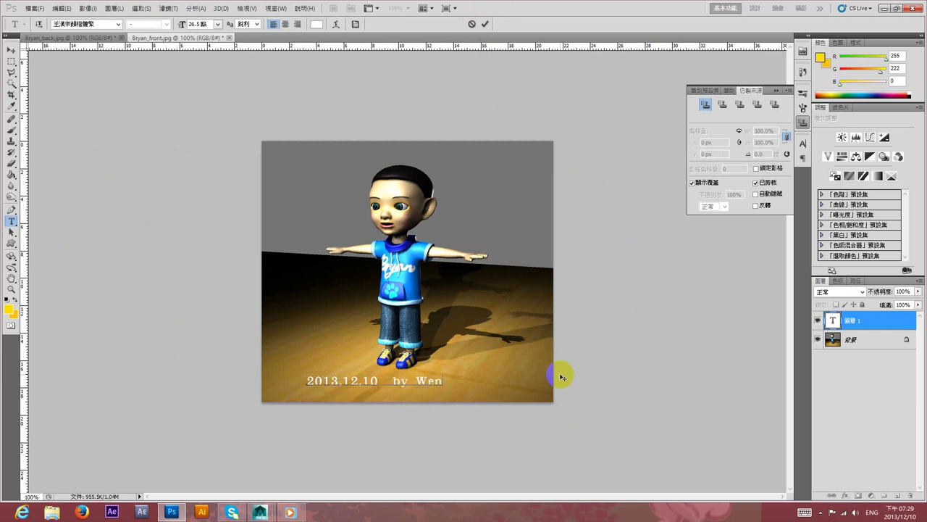
{"action": "left_click", "coordinate": [484, 24]}
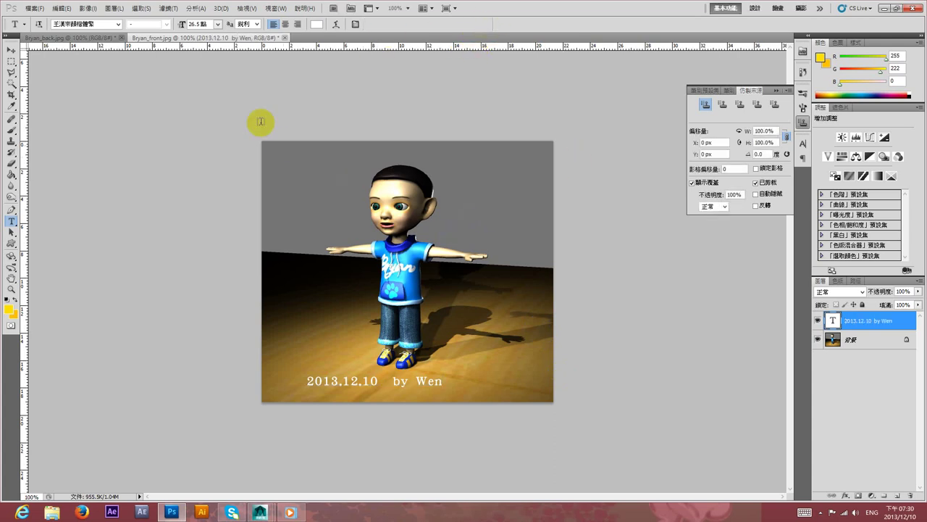
{"action": "left_click", "coordinate": [11, 49]}
{"action": "left_click_drag", "start_coordinate": [349, 382], "coordinate": [319, 384]}
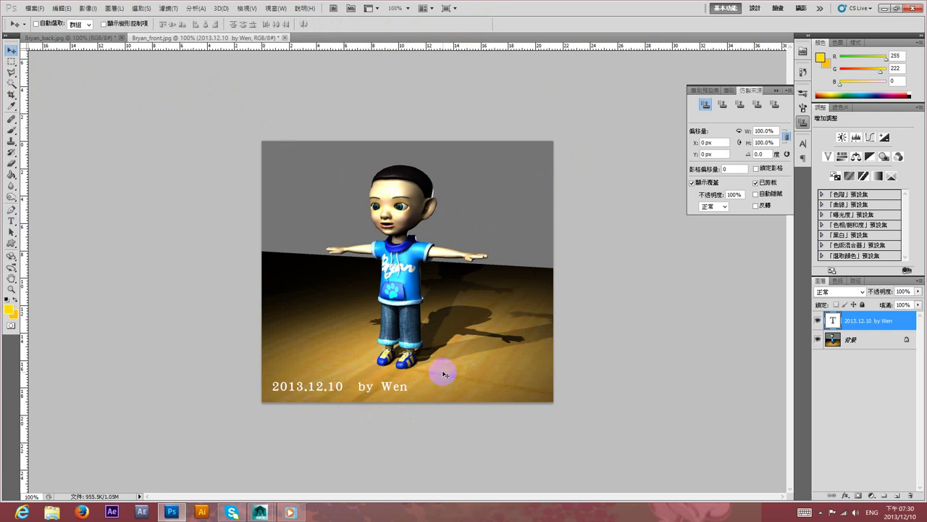
{"action": "key", "text": "ctrl+shift+s"}
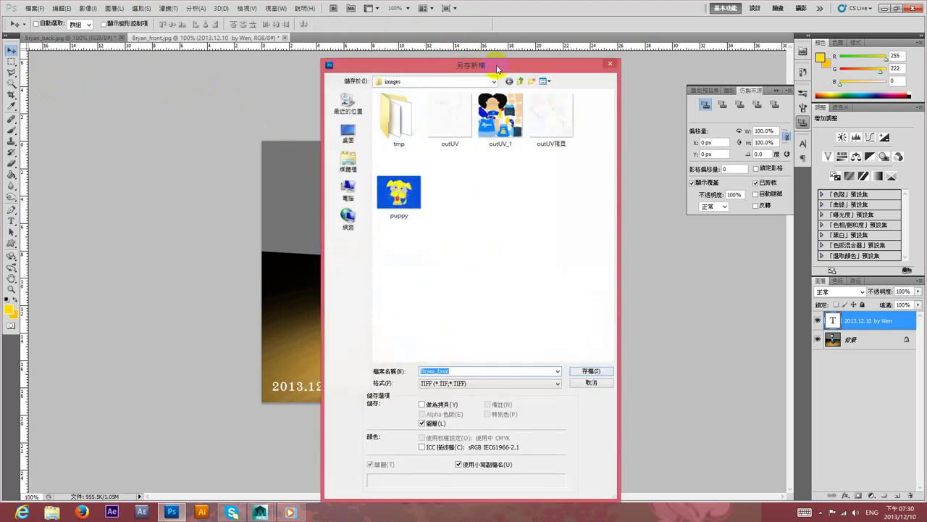
- Save the signed front render as JPEG over images/Bryan_front.jpg, then copy the signature layer onto Bryan_back
{"action": "left_click", "coordinate": [520, 84]}
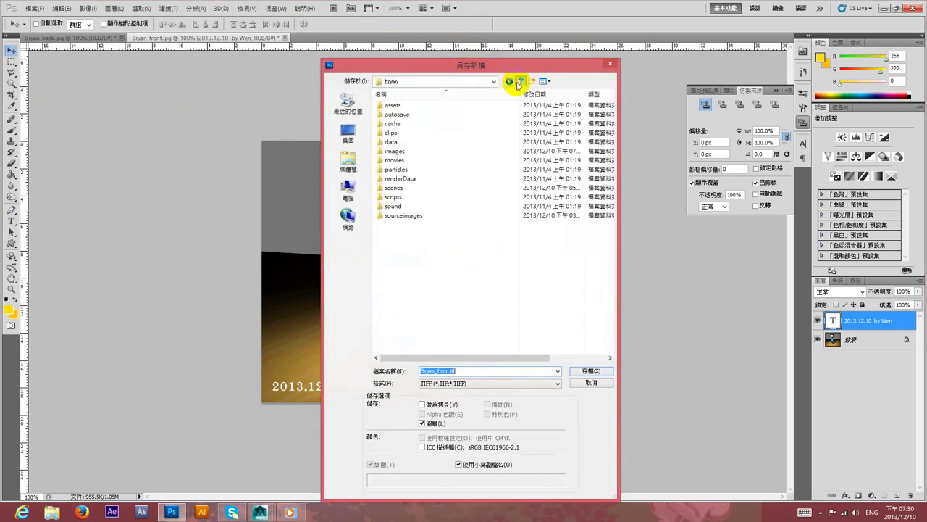
{"action": "left_click", "coordinate": [515, 383]}
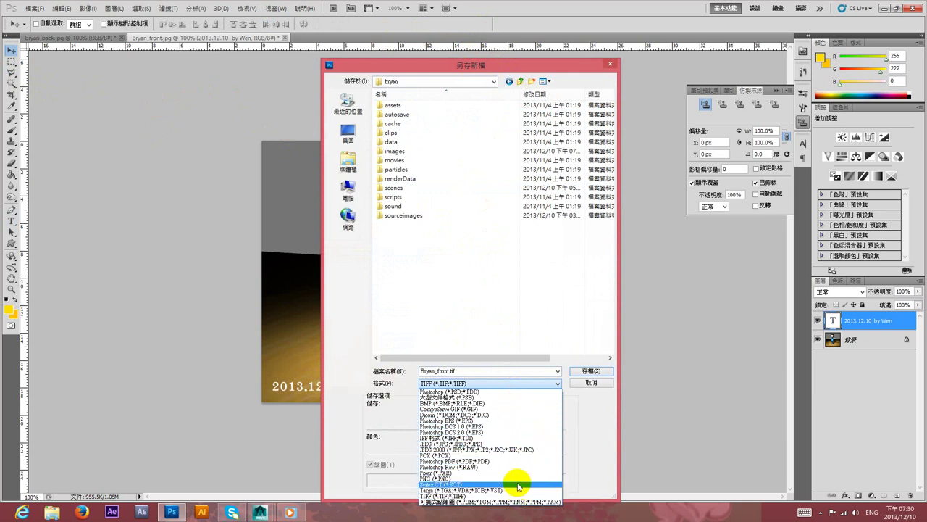
{"action": "left_click", "coordinate": [499, 443]}
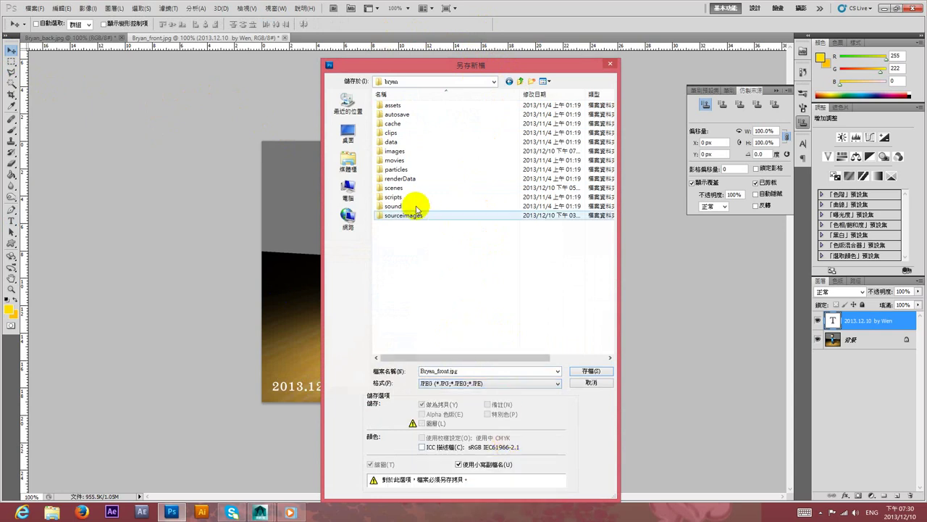
{"action": "double_click", "coordinate": [395, 151]}
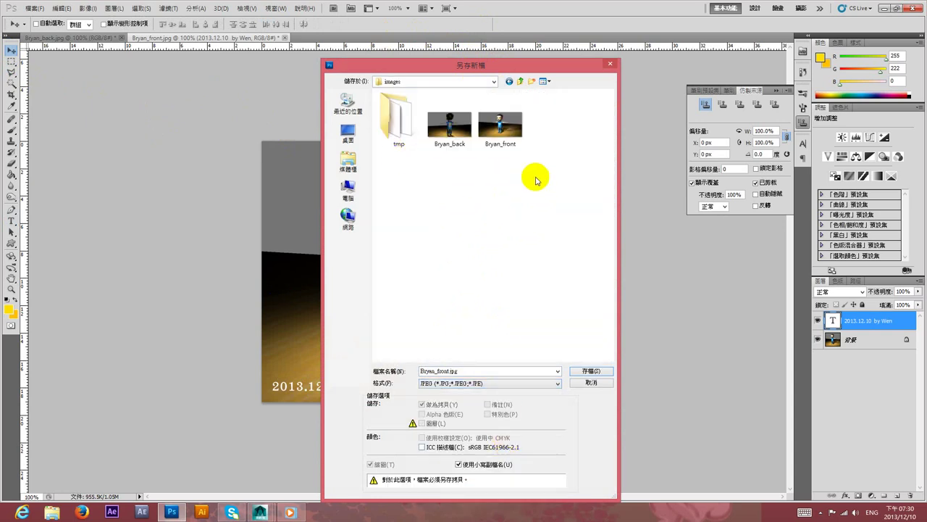
{"action": "left_click_drag", "start_coordinate": [478, 66], "coordinate": [699, 86]}
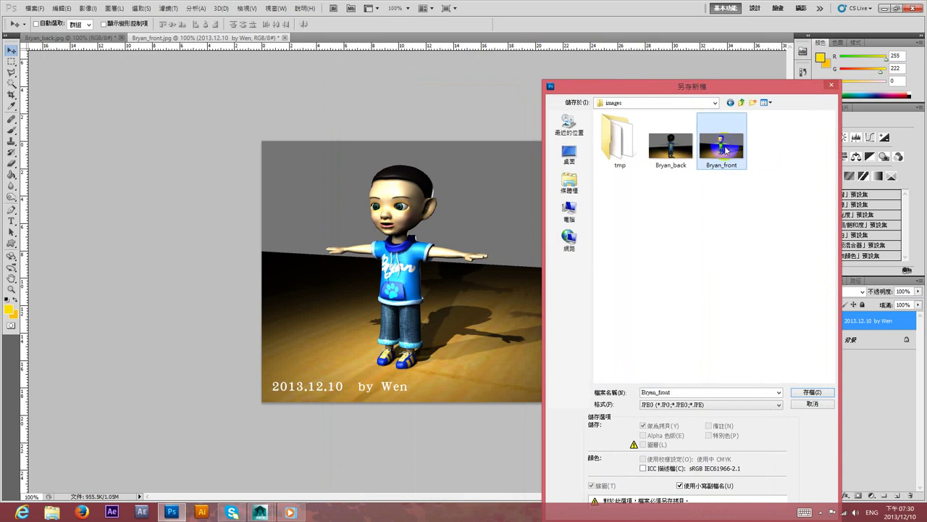
{"action": "left_click", "coordinate": [811, 392]}
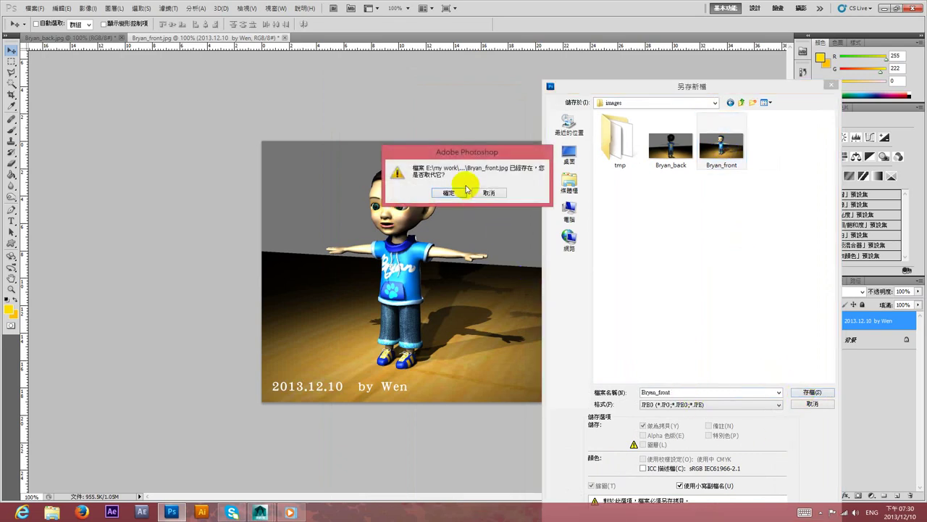
{"action": "left_click", "coordinate": [447, 190]}
{"action": "left_click", "coordinate": [519, 142]}
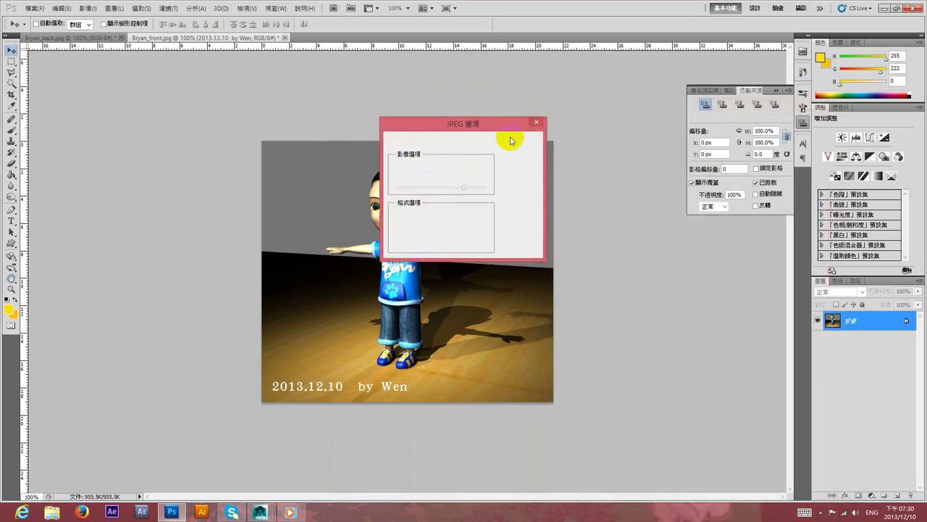
{"action": "mouse_move", "coordinate": [326, 387]}
{"action": "left_mouse_down"}
{"action": "mouse_move", "coordinate": [234, 144]}
{"action": "mouse_move", "coordinate": [107, 44]}
{"action": "mouse_move", "coordinate": [376, 422]}
{"action": "left_mouse_up"}
{"action": "left_click_drag", "start_coordinate": [331, 375], "coordinate": [284, 392]}
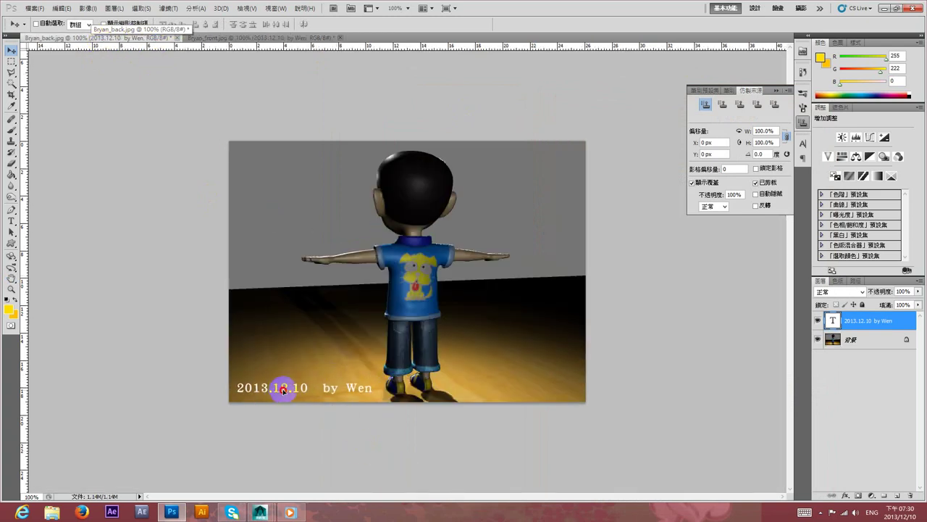
- Start a Save As for the back render, browse to the images folder, then cancel
{"action": "left_click", "coordinate": [33, 10]}
{"action": "left_click", "coordinate": [95, 138]}
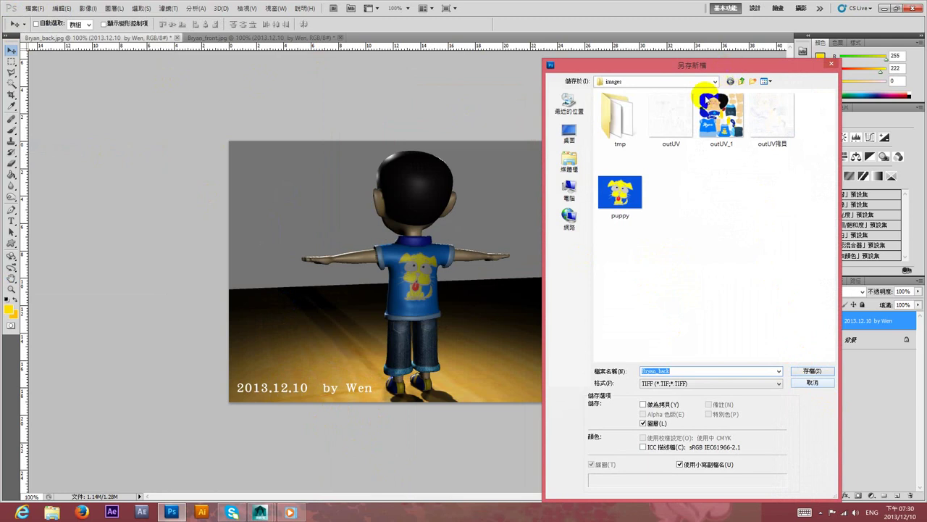
{"action": "left_click", "coordinate": [742, 83]}
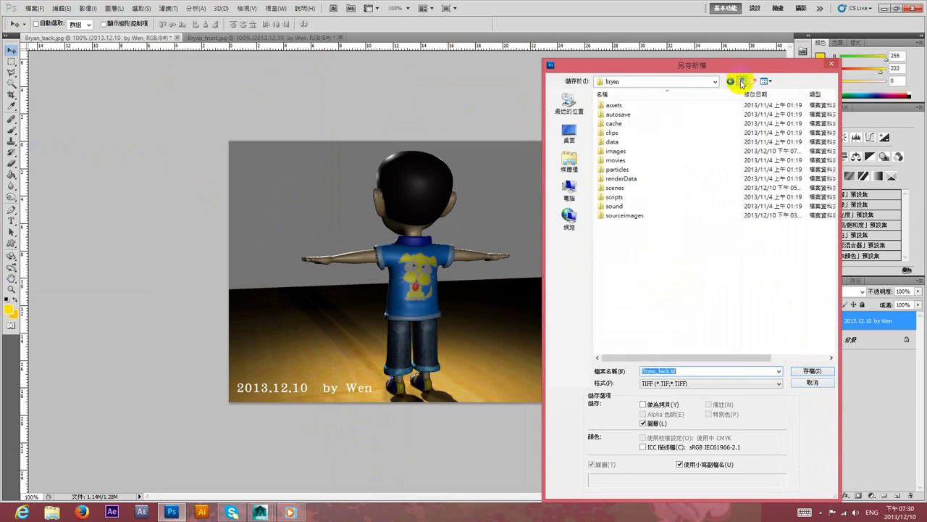
{"action": "double_click", "coordinate": [631, 149]}
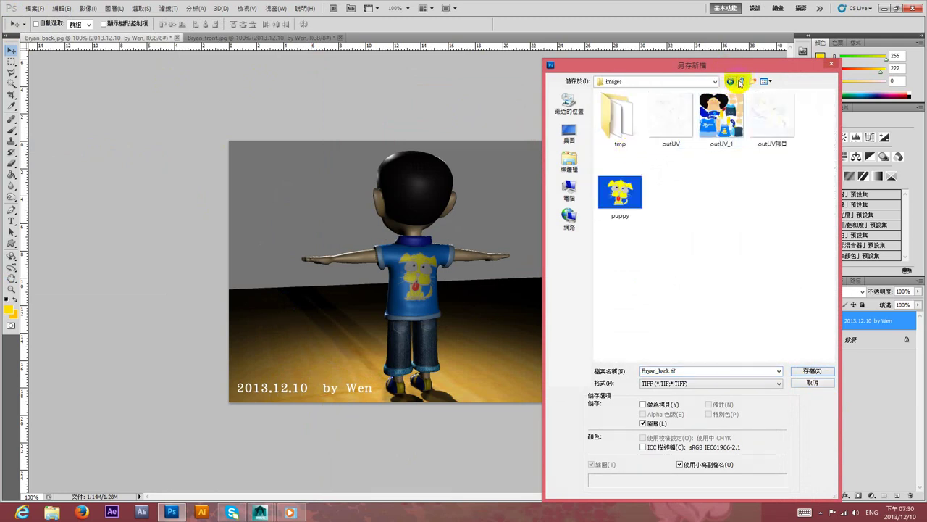
{"action": "left_click", "coordinate": [739, 82]}
{"action": "left_click", "coordinate": [739, 82]}
{"action": "left_click", "coordinate": [615, 114]}
{"action": "double_click", "coordinate": [615, 114]}
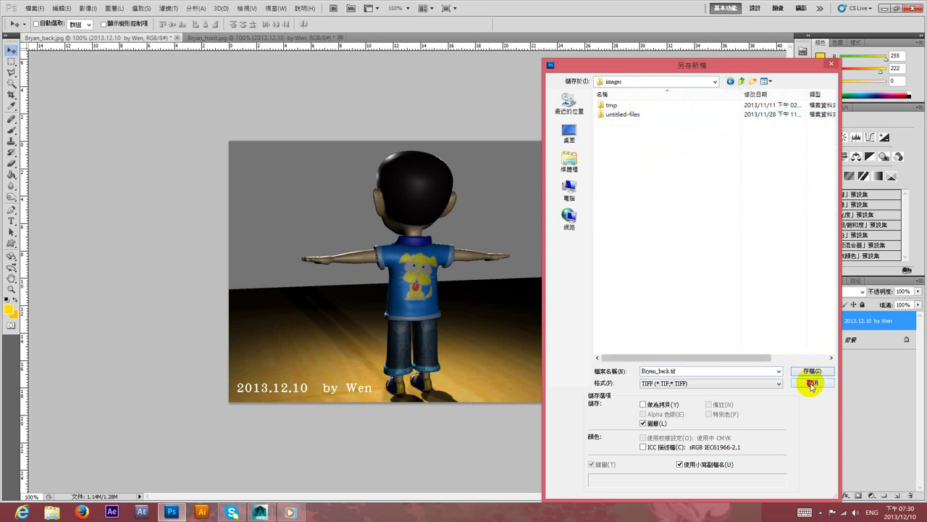
{"action": "left_click", "coordinate": [813, 384]}
- Retry saving the back render, browsing images, sourceimages and untitled folders, then abandon it
{"action": "left_click", "coordinate": [34, 8]}
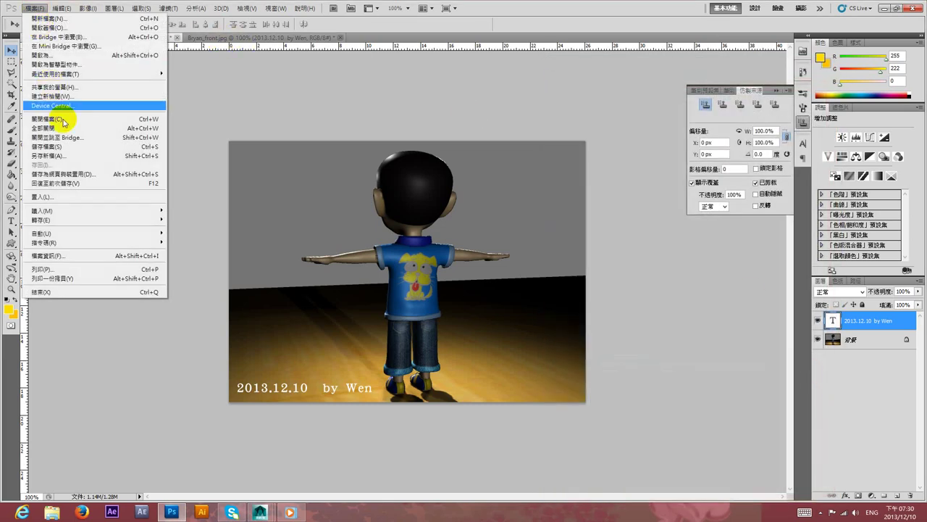
{"action": "left_click", "coordinate": [61, 155]}
{"action": "left_click", "coordinate": [751, 194]}
{"action": "left_click", "coordinate": [743, 80]}
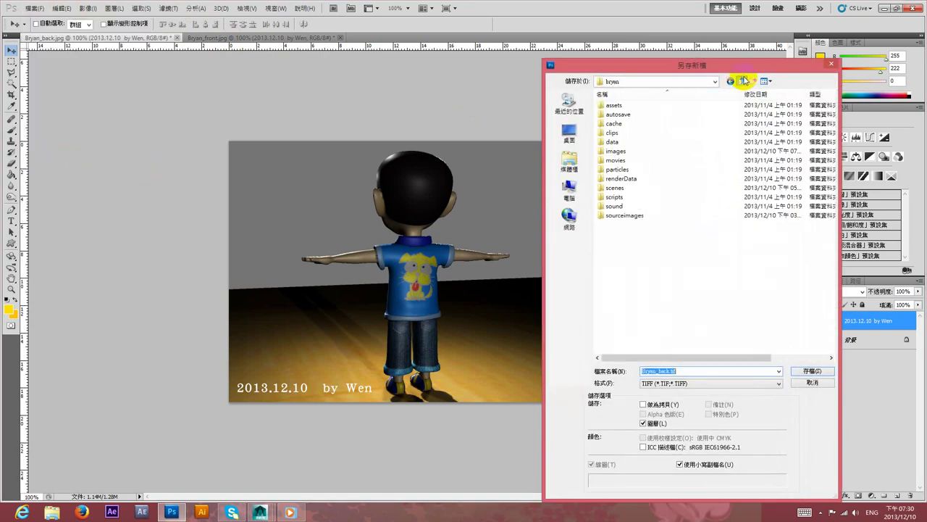
{"action": "double_click", "coordinate": [643, 152]}
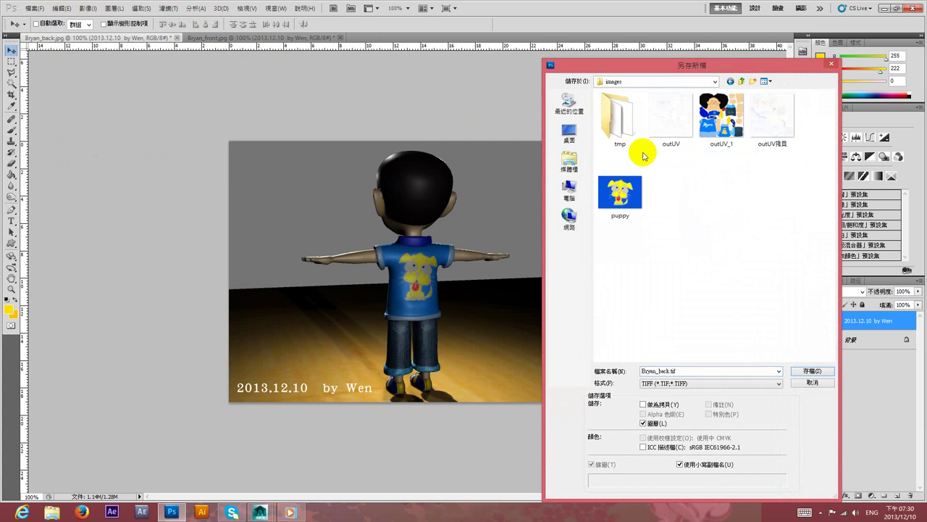
{"action": "left_click", "coordinate": [741, 81]}
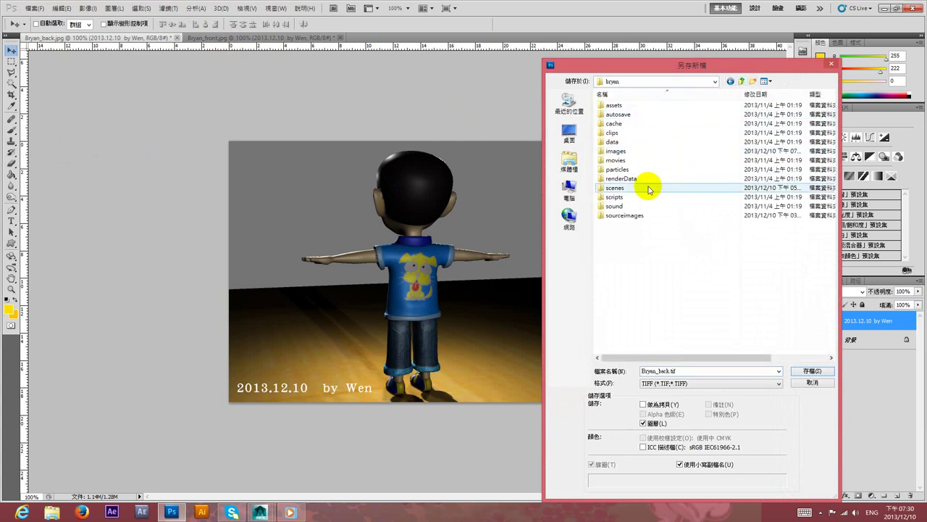
{"action": "double_click", "coordinate": [625, 214]}
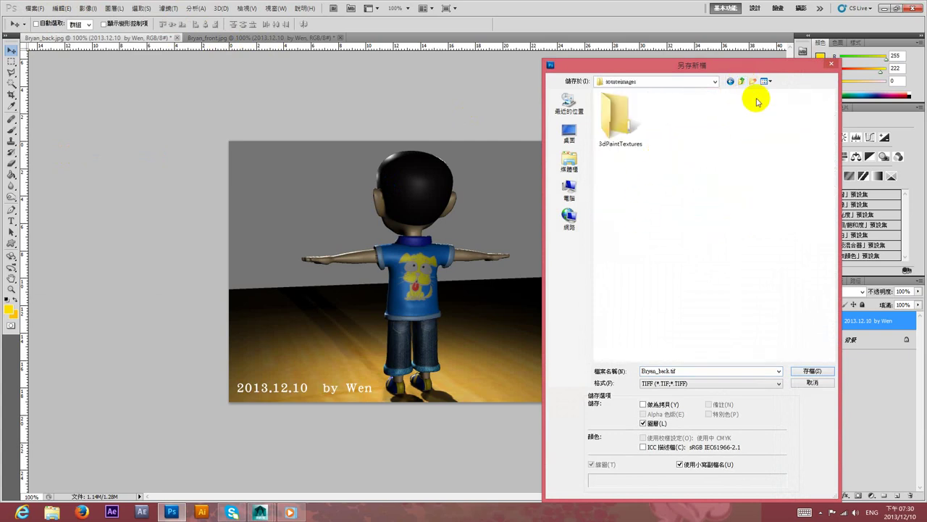
{"action": "left_click", "coordinate": [741, 80]}
{"action": "left_click", "coordinate": [741, 80]}
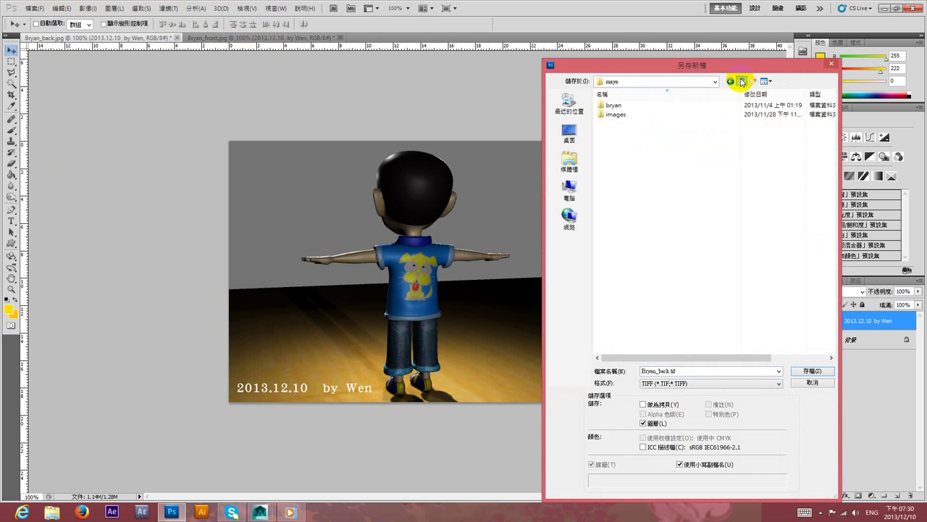
{"action": "double_click", "coordinate": [617, 114]}
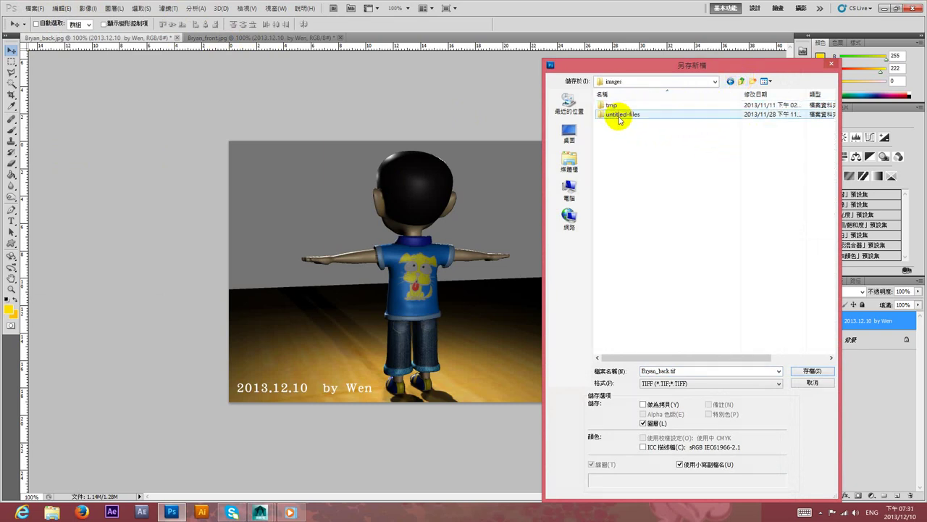
{"action": "double_click", "coordinate": [619, 116]}
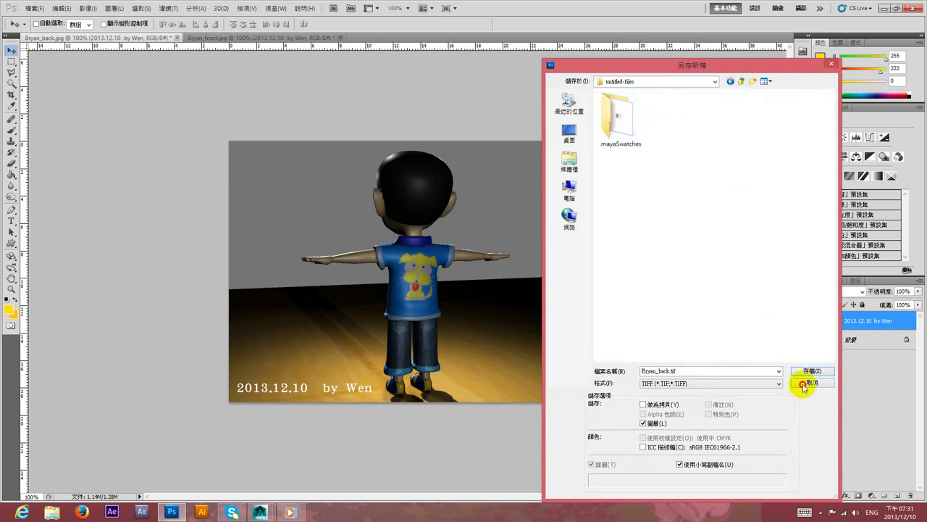
{"action": "left_click", "coordinate": [803, 387]}
{"action": "left_click", "coordinate": [233, 37]}
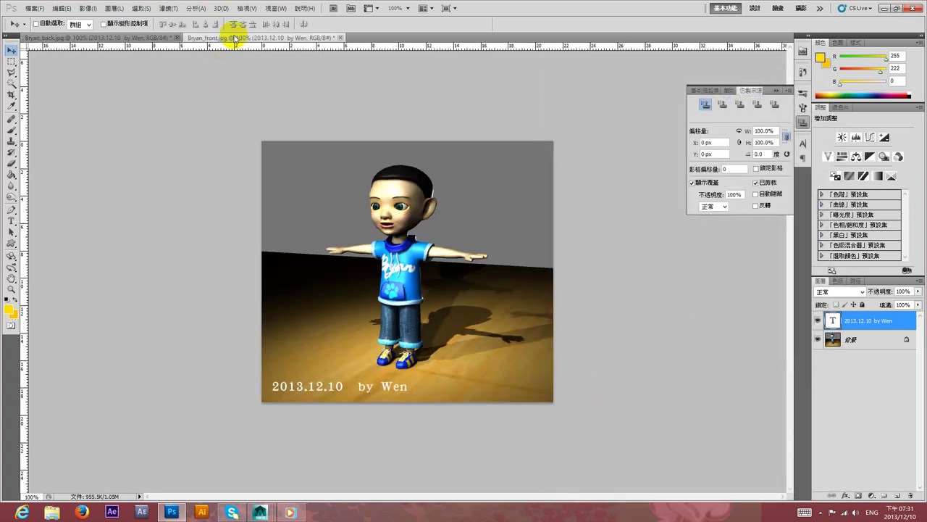
{"action": "left_click", "coordinate": [34, 8]}
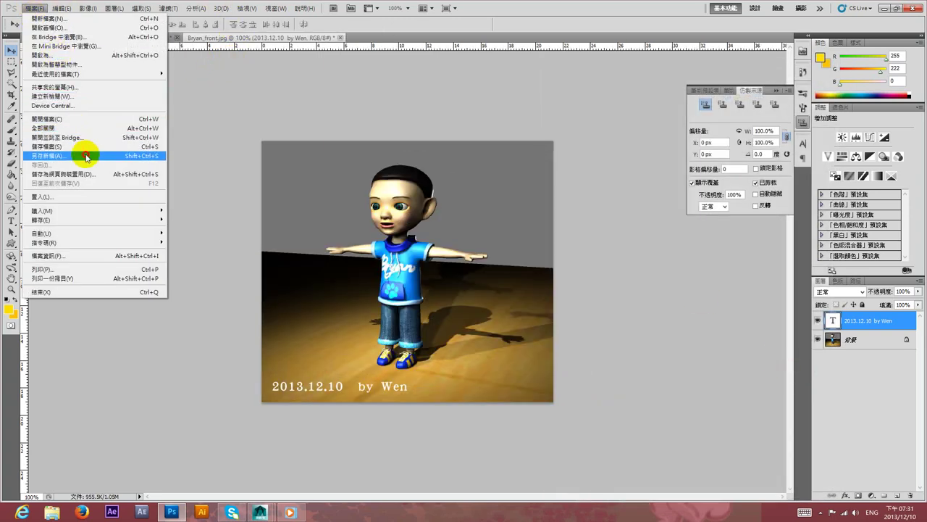
{"action": "left_click", "coordinate": [83, 153]}
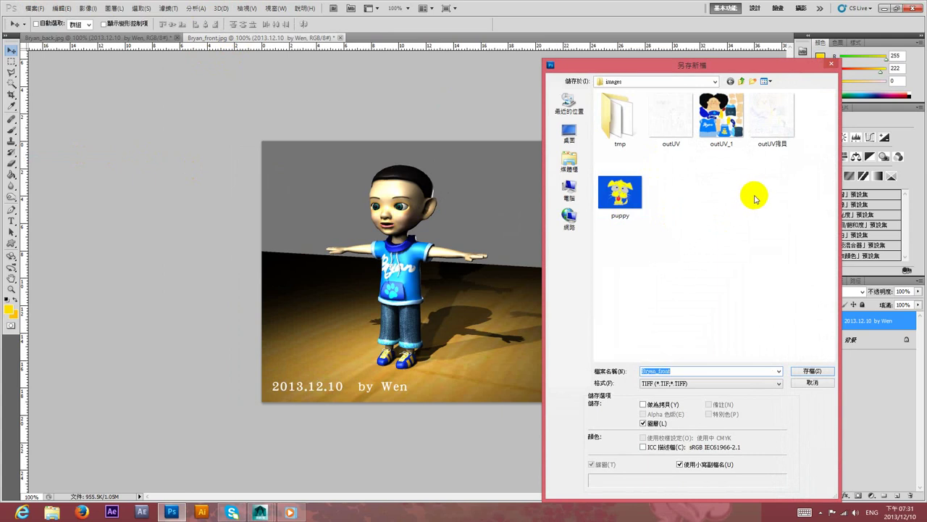
{"action": "left_click", "coordinate": [731, 383]}
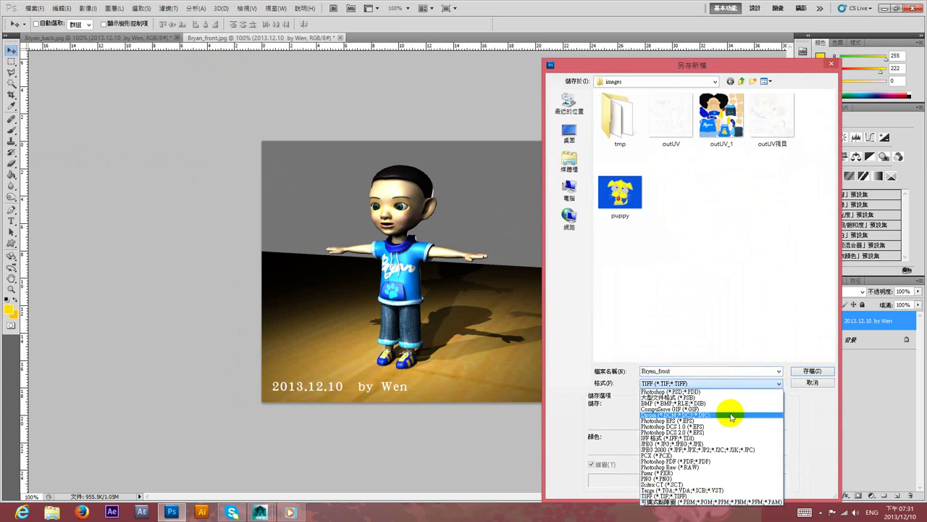
{"action": "left_click", "coordinate": [728, 438]}
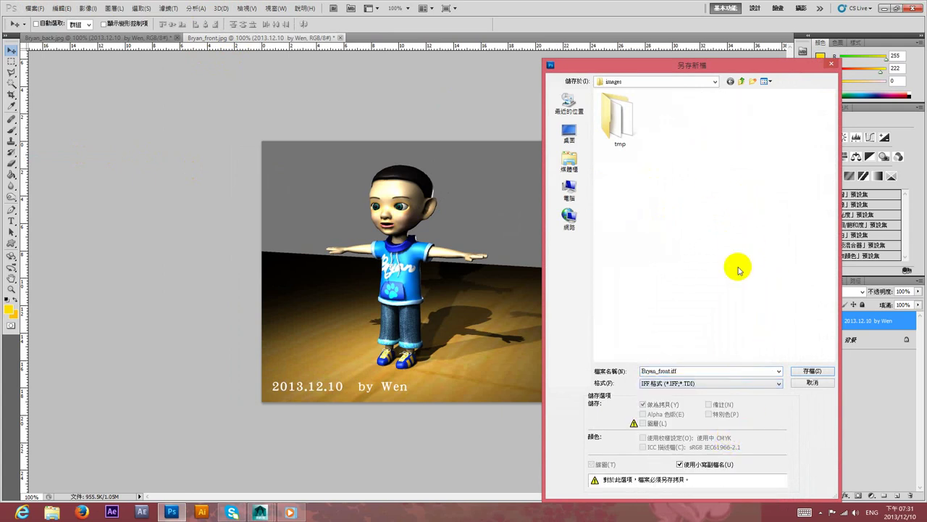
{"action": "left_click", "coordinate": [744, 83]}
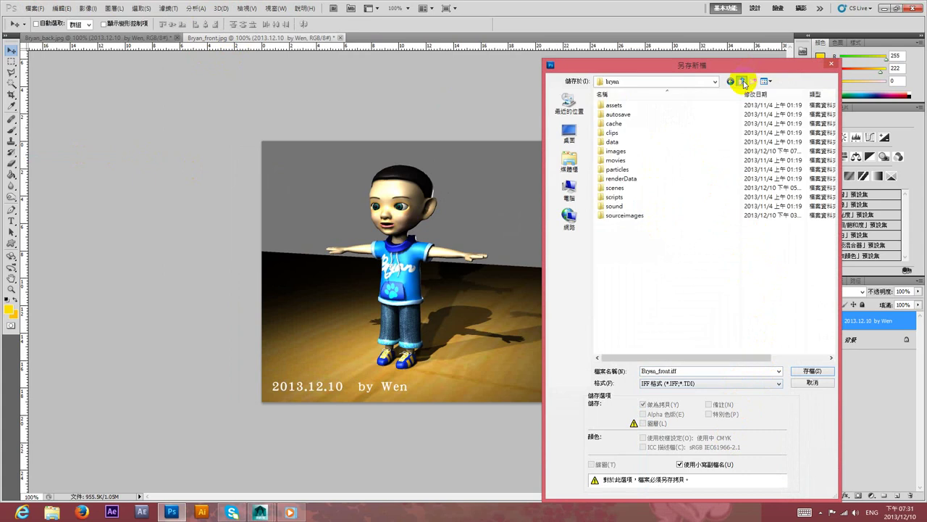
{"action": "double_click", "coordinate": [647, 152]}
{"action": "double_click", "coordinate": [648, 127]}
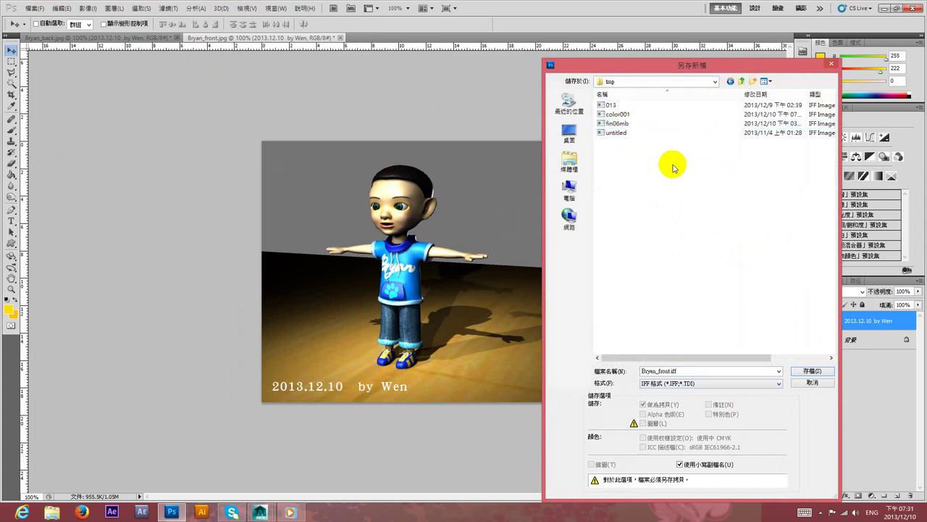
{"action": "left_click", "coordinate": [811, 371]}
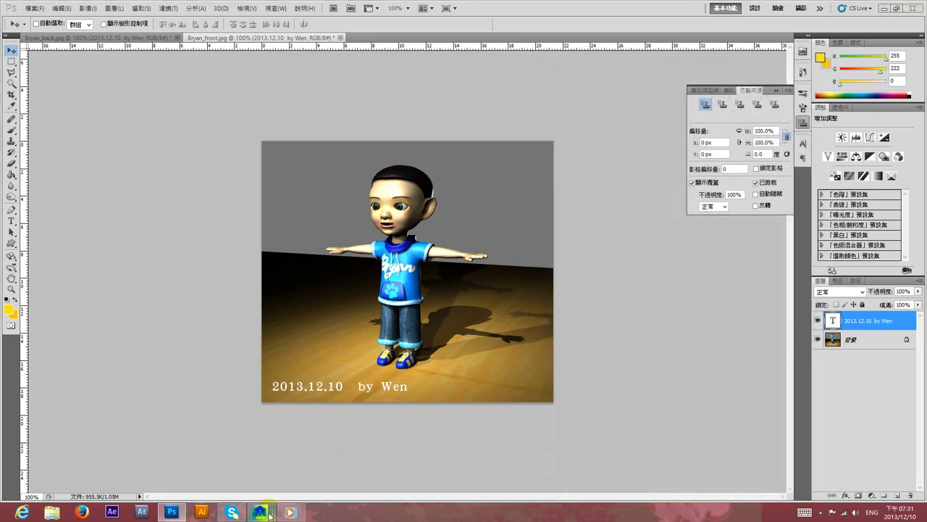
- Render the current frame in Maya, cancel saving the image, and return to Photoshop
{"action": "mouse_move", "coordinate": [260, 512]}
{"action": "left_click", "coordinate": [316, 453]}
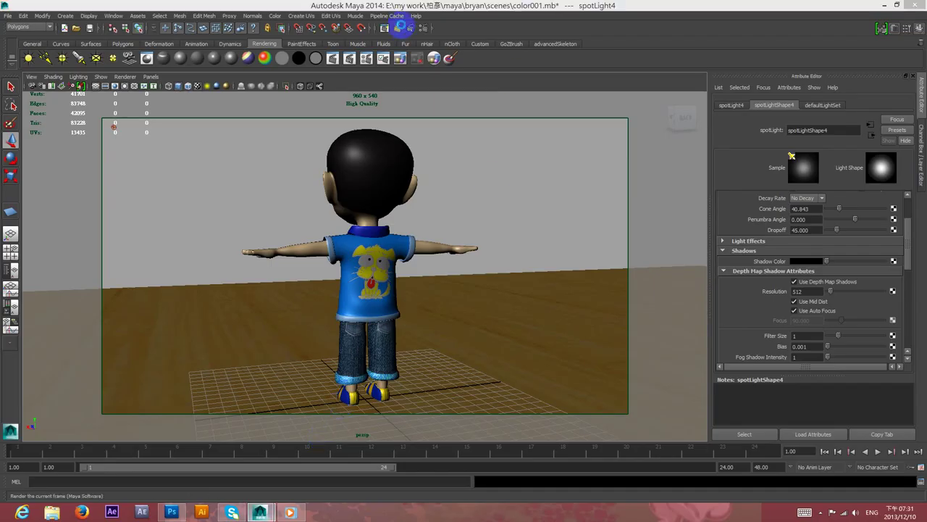
{"action": "left_click", "coordinate": [398, 28]}
{"action": "left_click", "coordinate": [335, 138]}
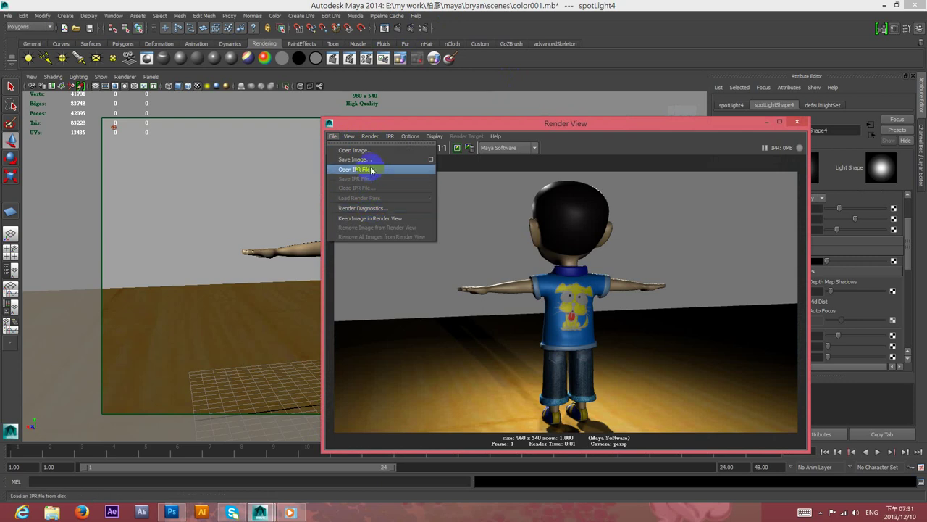
{"action": "left_click", "coordinate": [358, 158]}
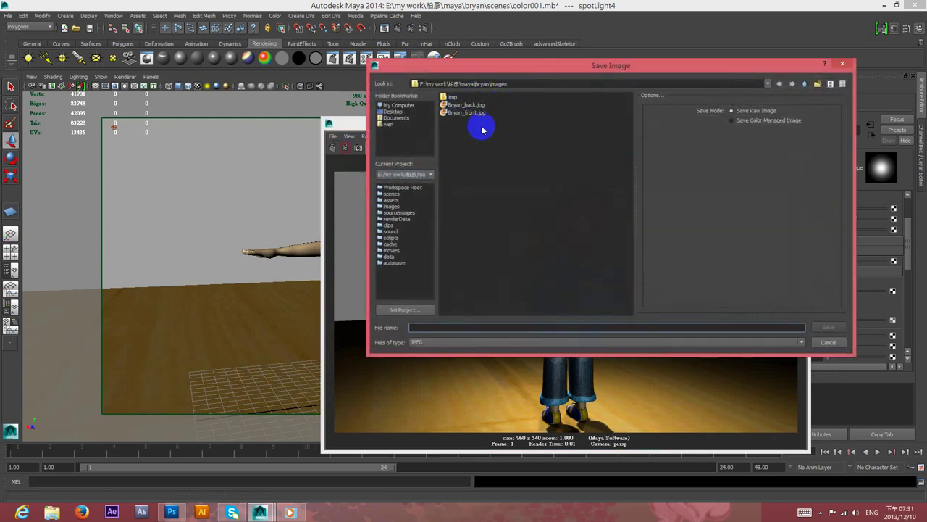
{"action": "left_click", "coordinate": [843, 64]}
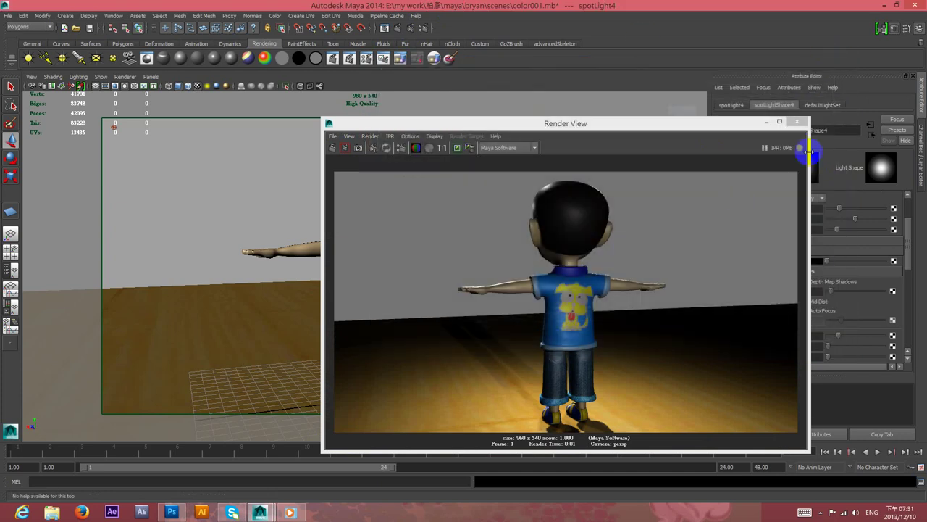
{"action": "left_click", "coordinate": [173, 512]}
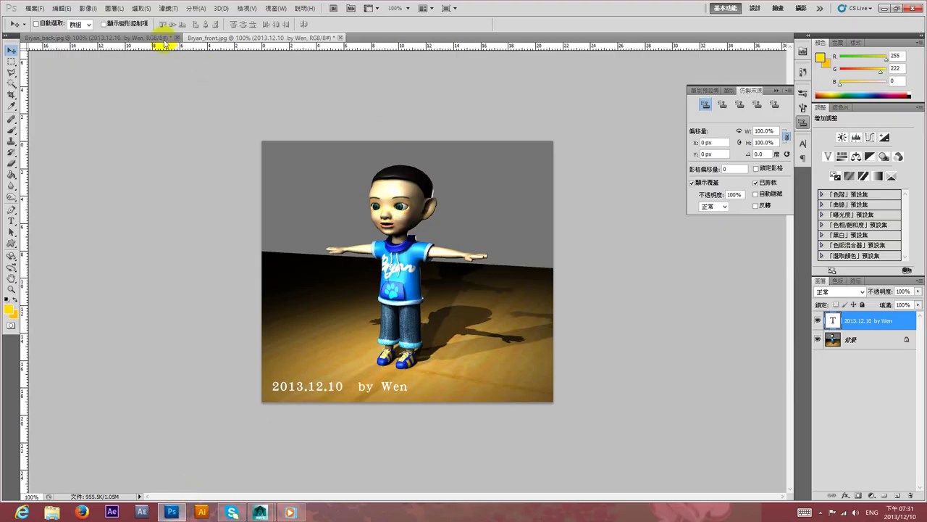
- Open Save As for Bryan_back.jpg and navigate to the images folder
{"action": "left_click", "coordinate": [123, 38]}
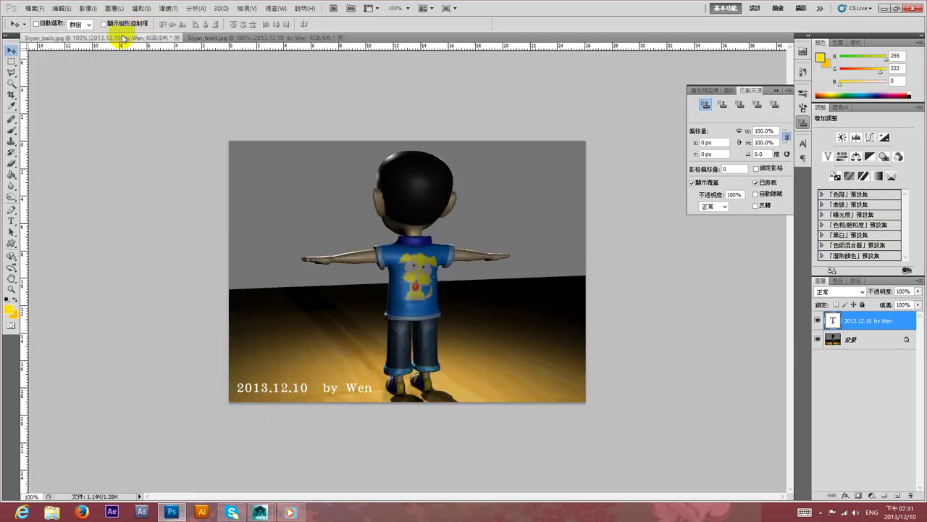
{"action": "left_click", "coordinate": [34, 9]}
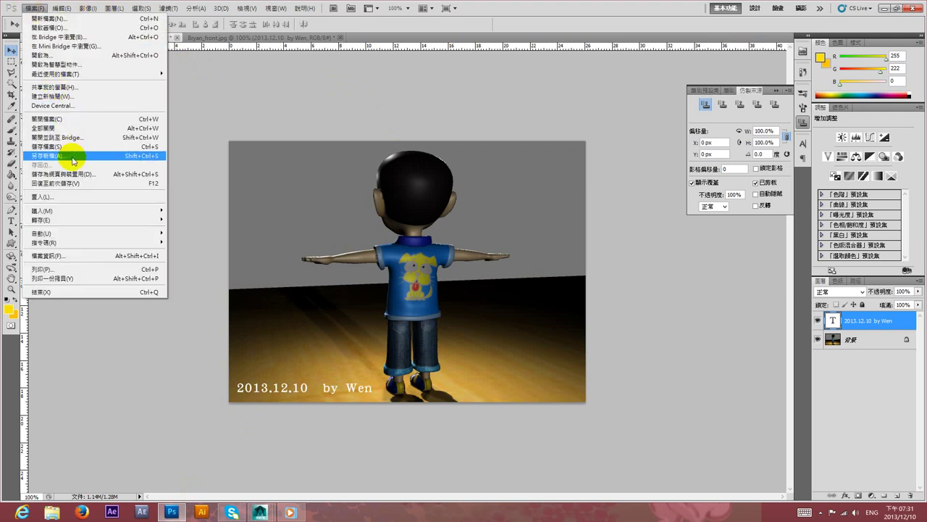
{"action": "left_click", "coordinate": [75, 155]}
{"action": "left_click", "coordinate": [743, 81]}
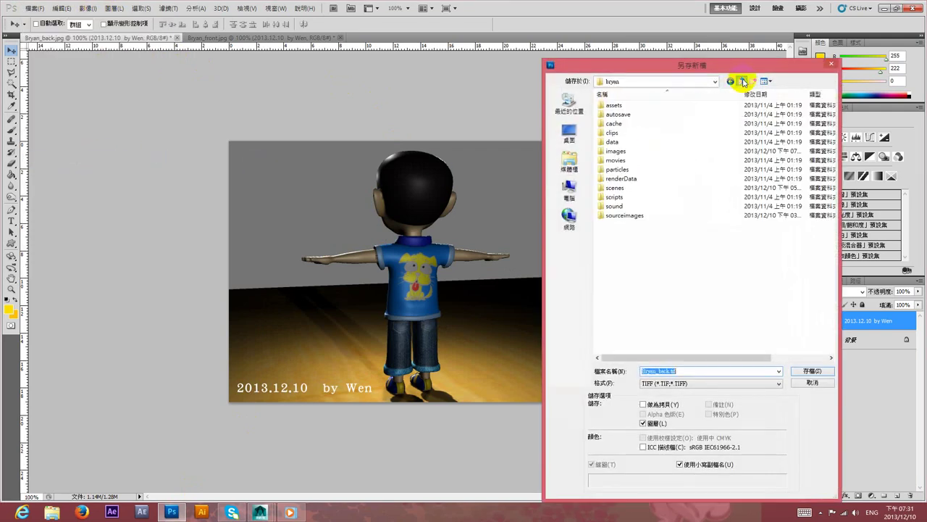
{"action": "double_click", "coordinate": [616, 151]}
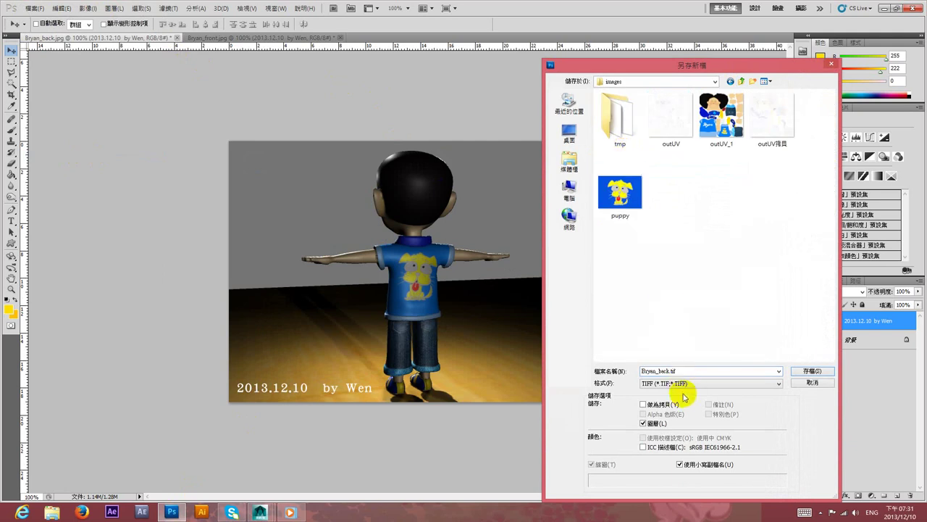
- Save the back render as JPEG overwriting Bryan_back.jpg, then show Bryan_front.jpg
{"action": "left_click", "coordinate": [686, 383]}
{"action": "scroll", "coordinate": [686, 391], "scroll_direction": "up", "scroll_amount": 1}
{"action": "left_click", "coordinate": [699, 443]}
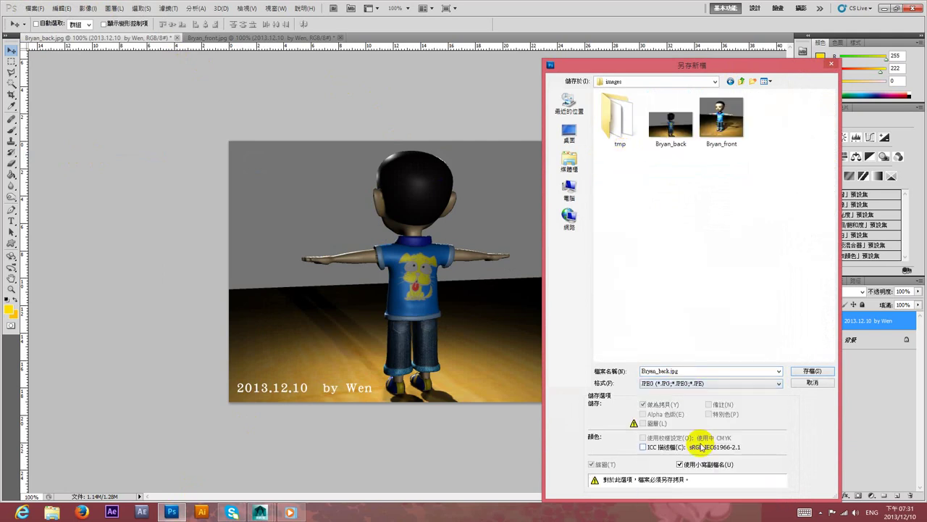
{"action": "left_click", "coordinate": [670, 119]}
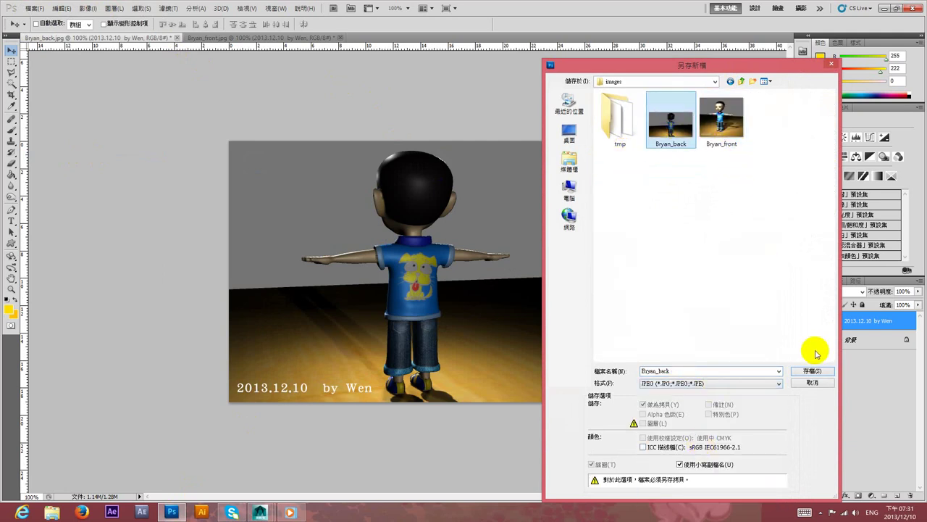
{"action": "left_click", "coordinate": [808, 373]}
{"action": "left_click", "coordinate": [449, 194]}
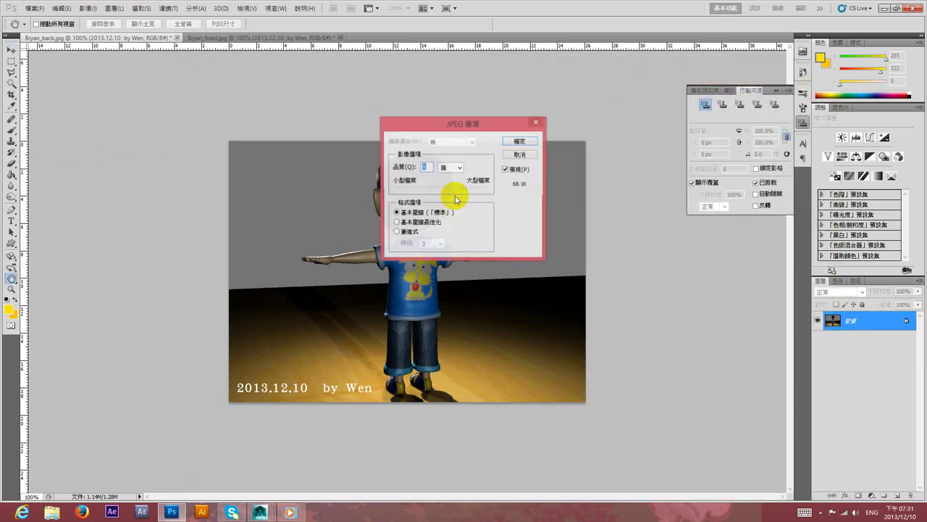
{"action": "left_click", "coordinate": [530, 145]}
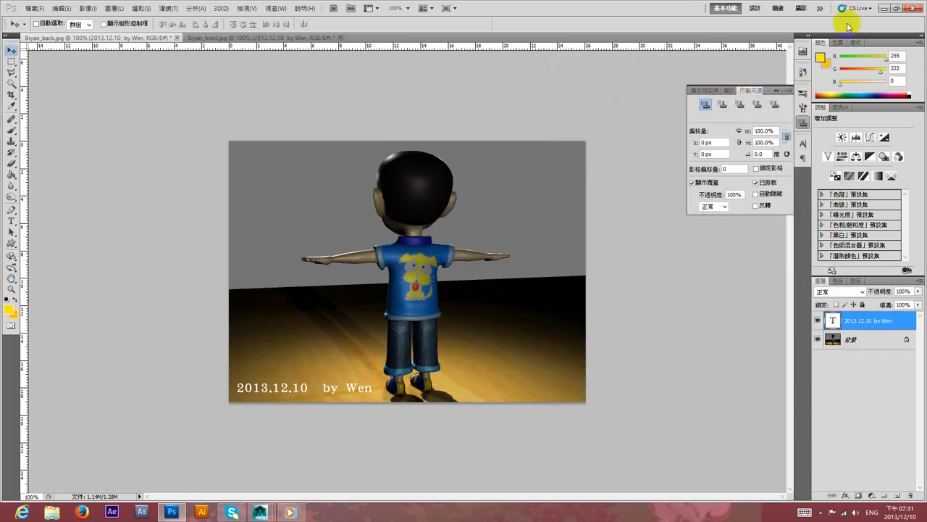
{"action": "left_click", "coordinate": [250, 37]}
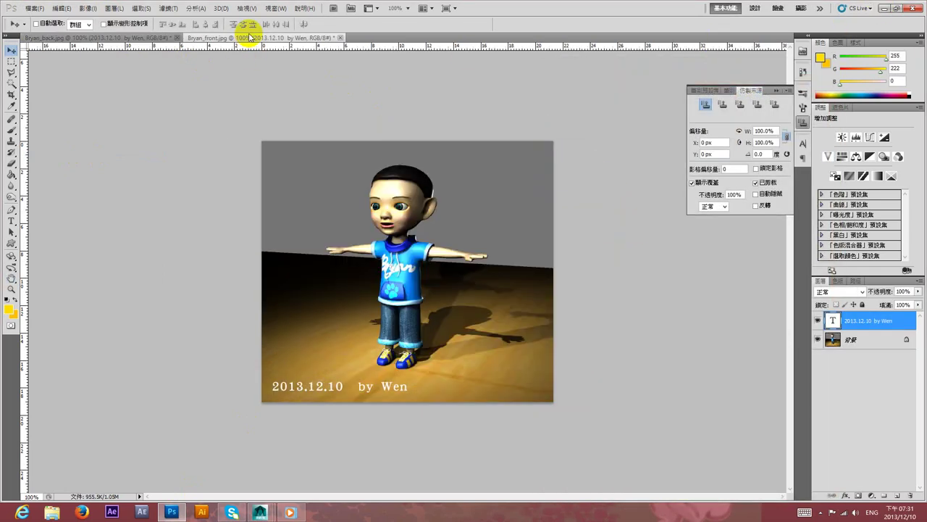